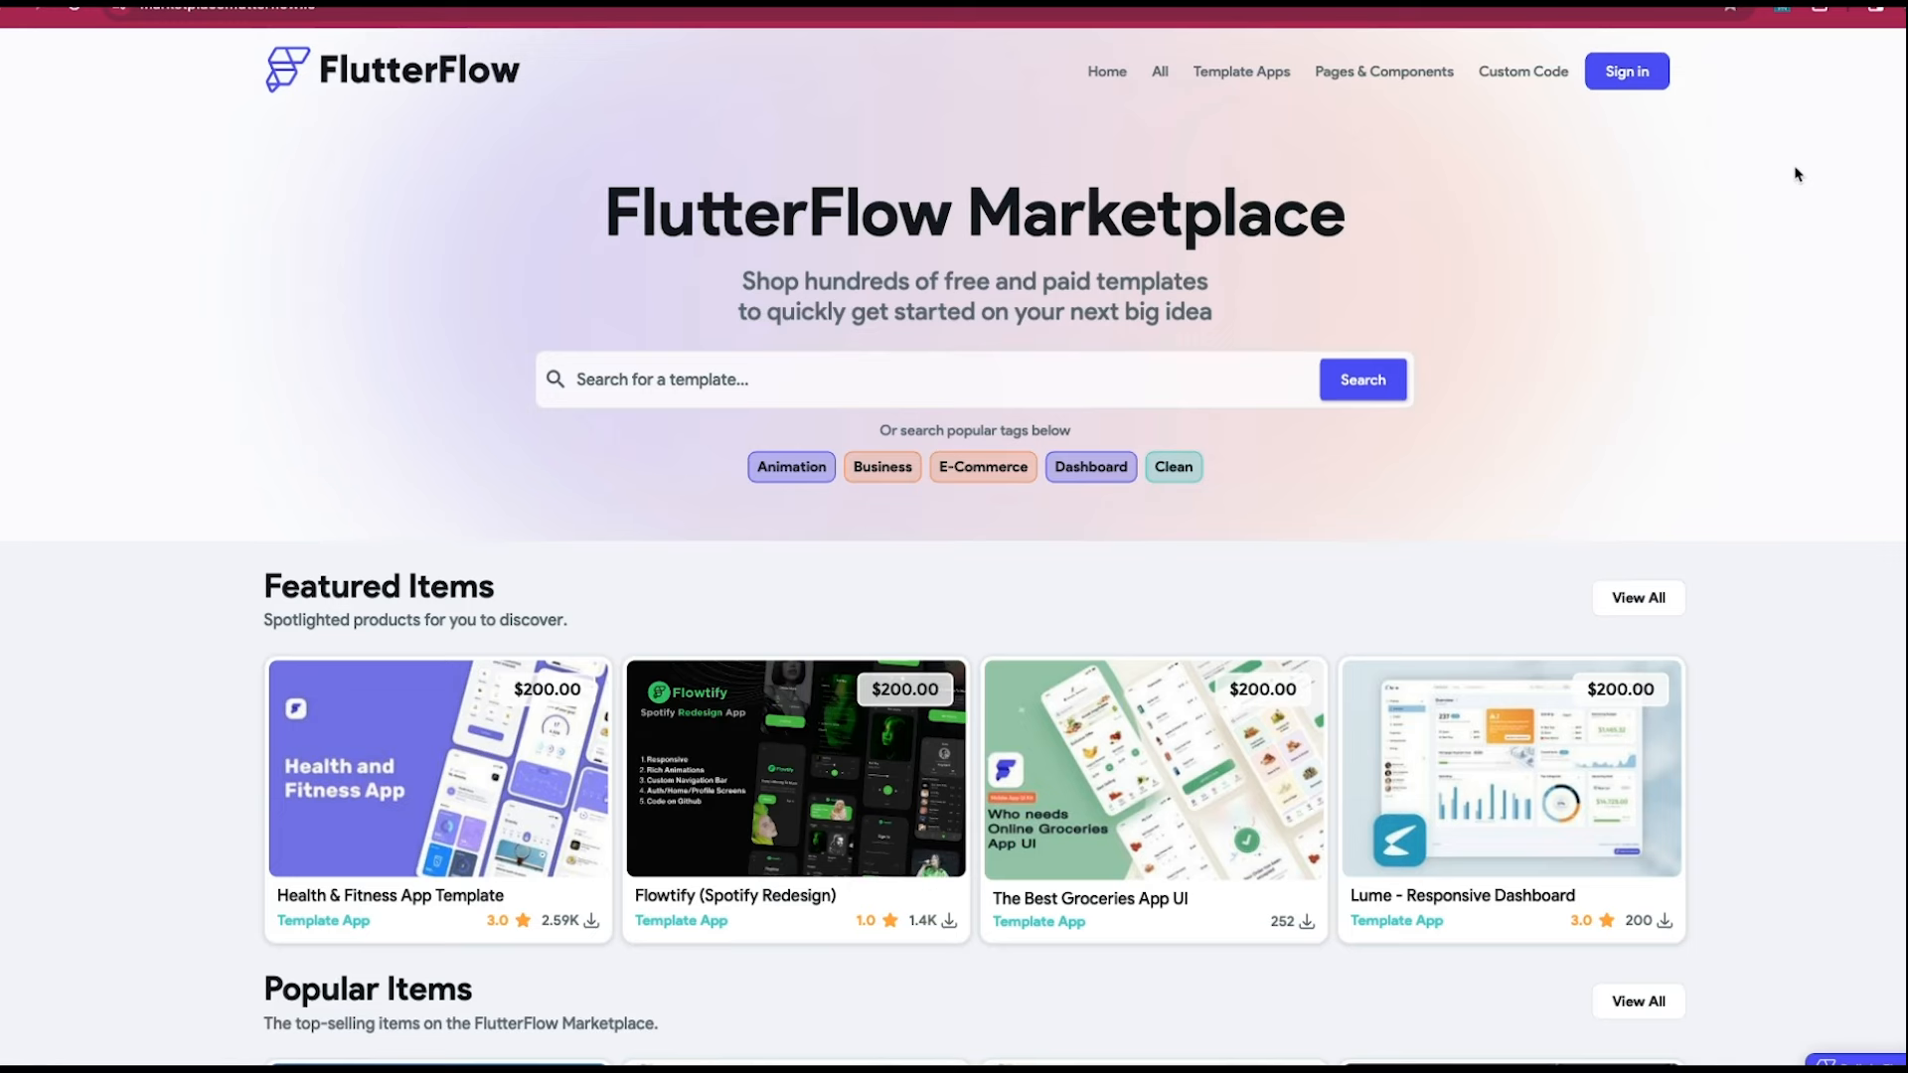
Find the free Chat GPT in FlutterFlow template app in the marketplace and add it
scroll(1765, 310, down, 3)
click(1646, 808)
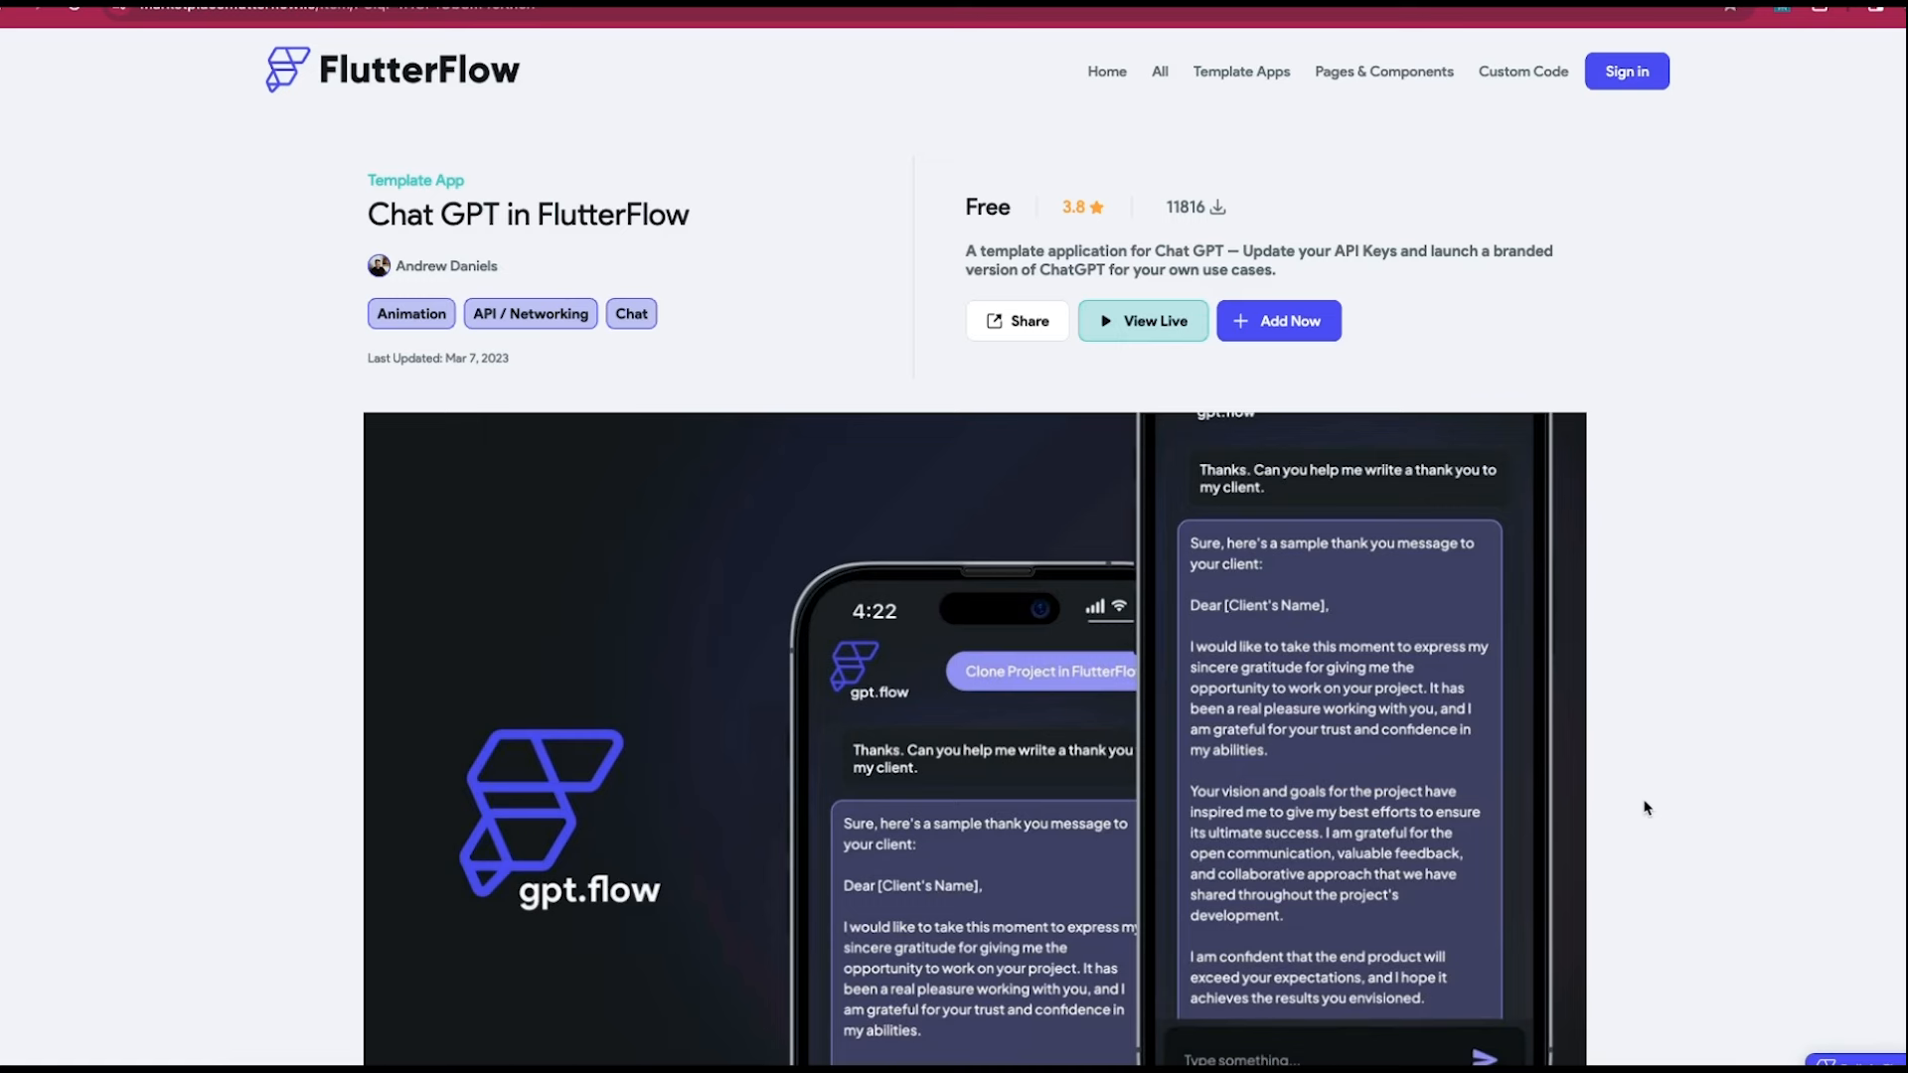
click(1282, 323)
click(812, 281)
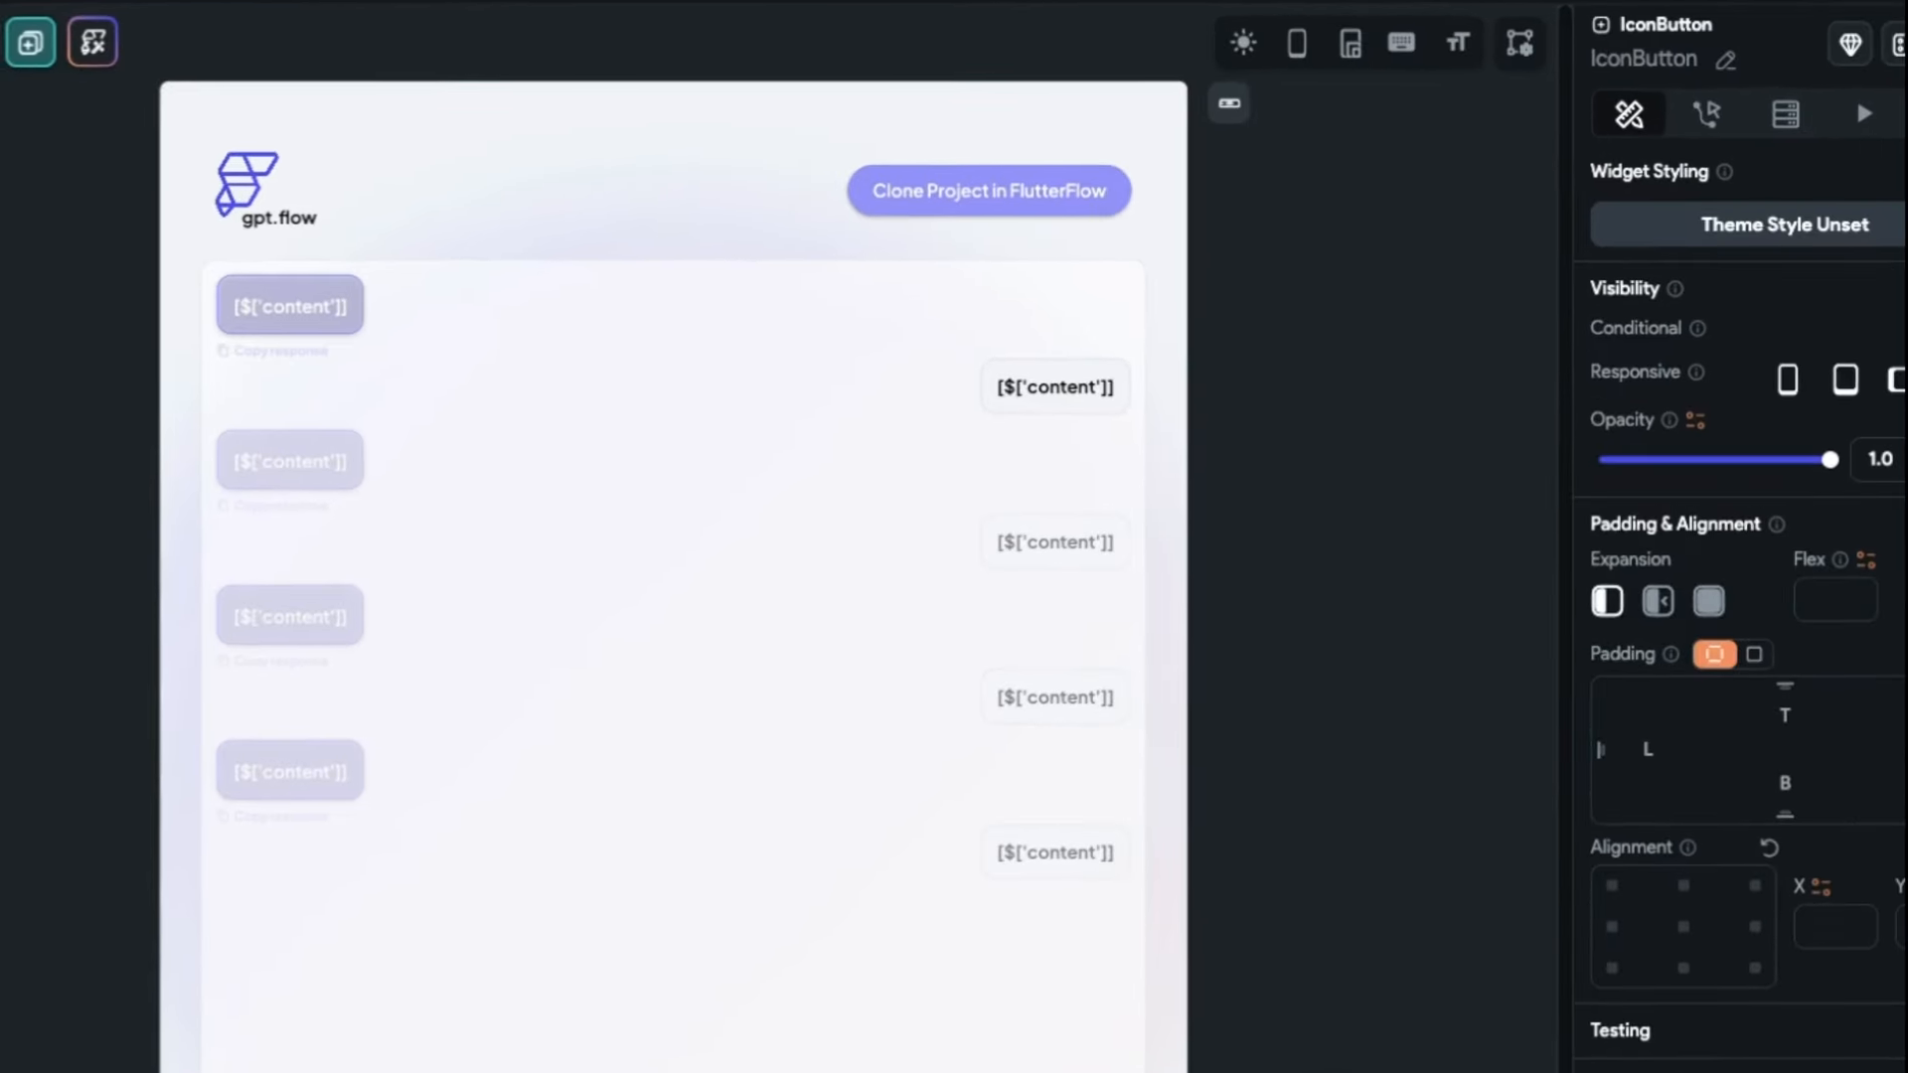
Review the IconButton's On Tap flow: the Backend Call, the conditional action and the Update Page State action in its TRUE branch
click(1704, 114)
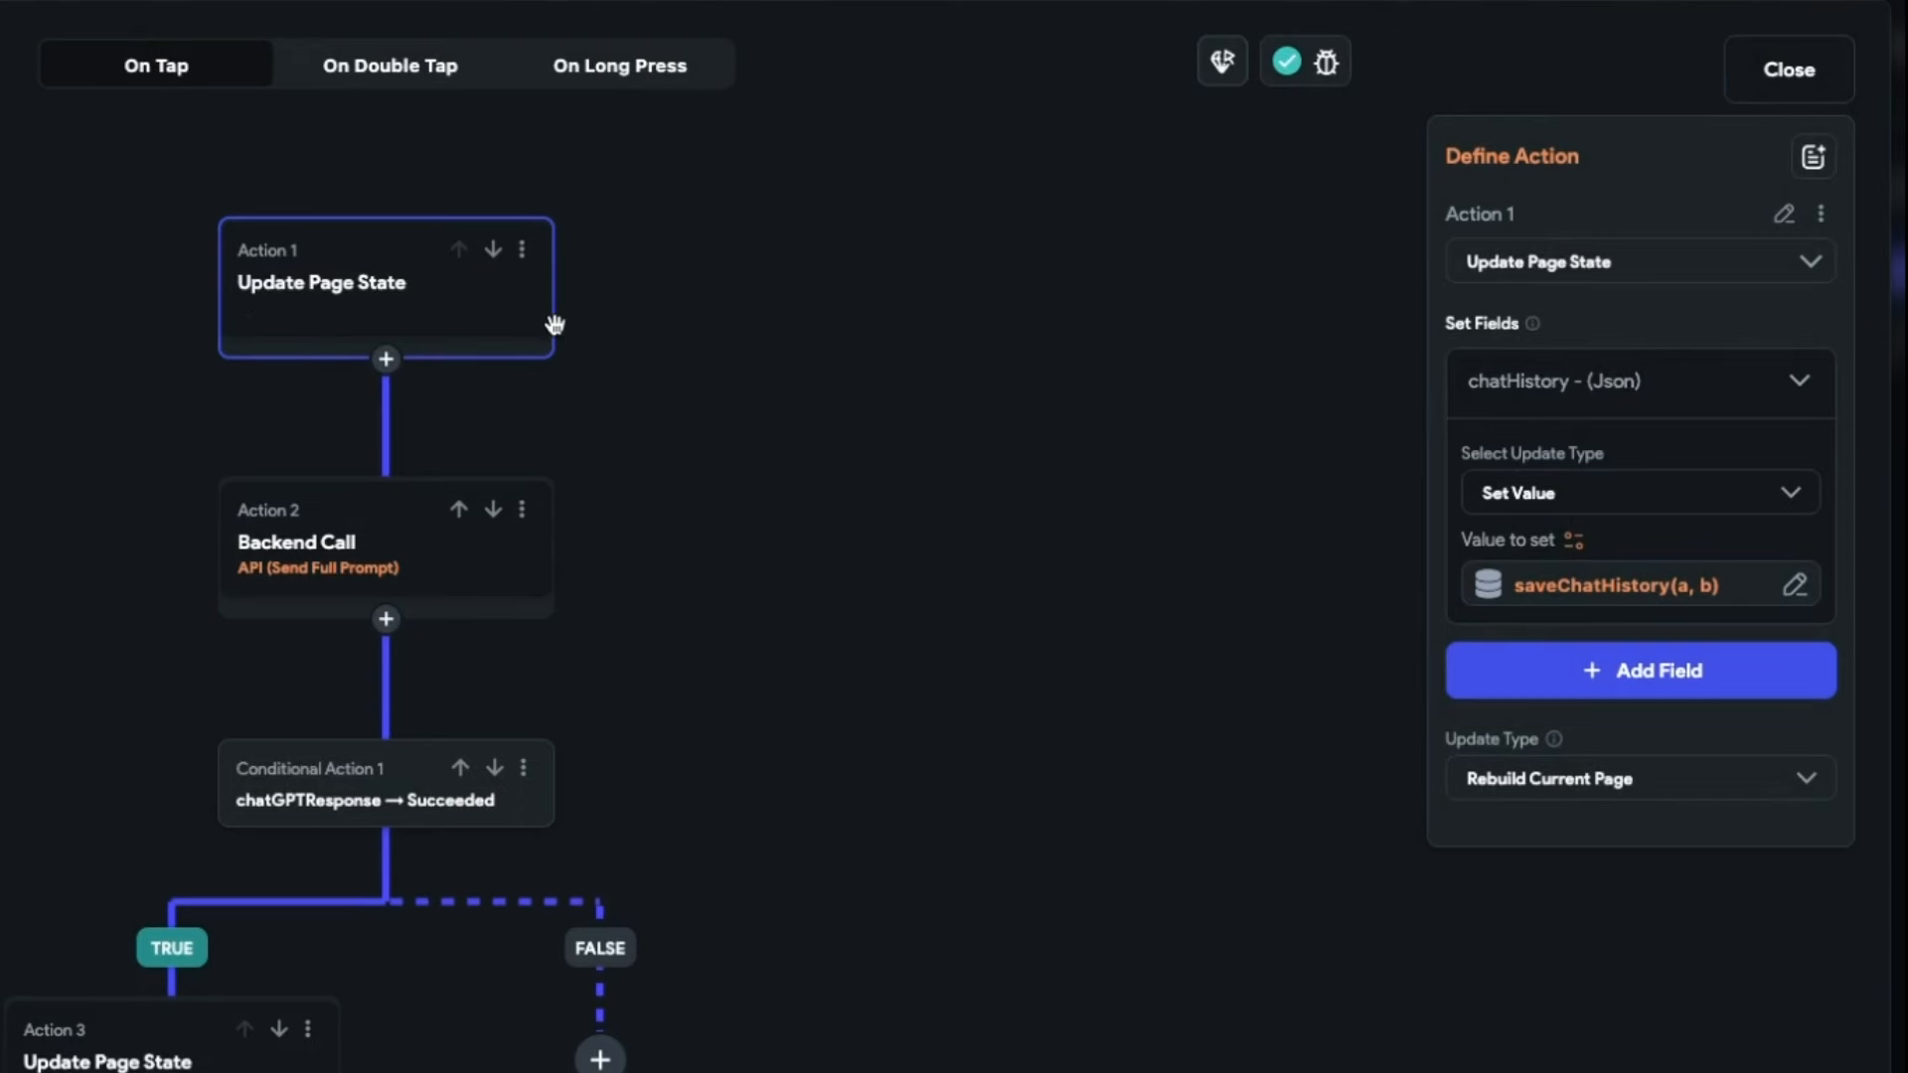
click(497, 546)
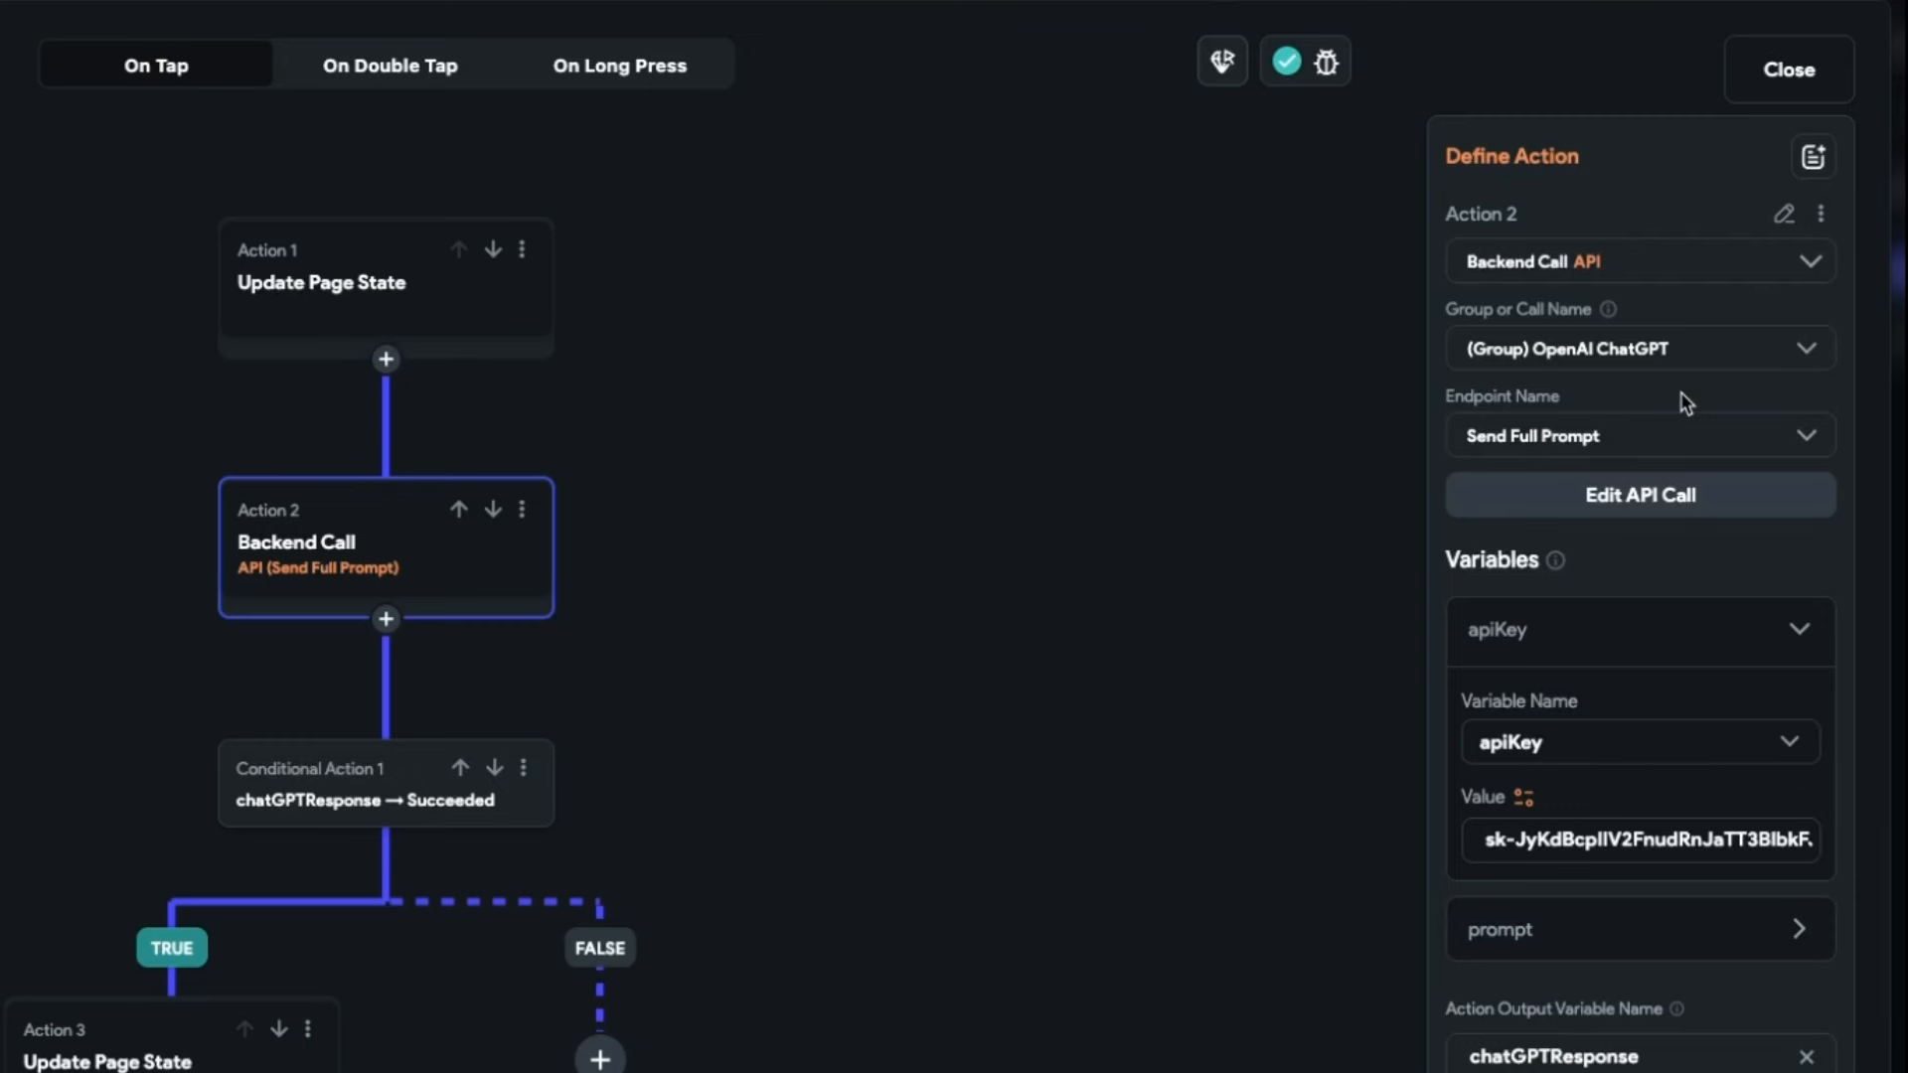
click(355, 800)
click(249, 1060)
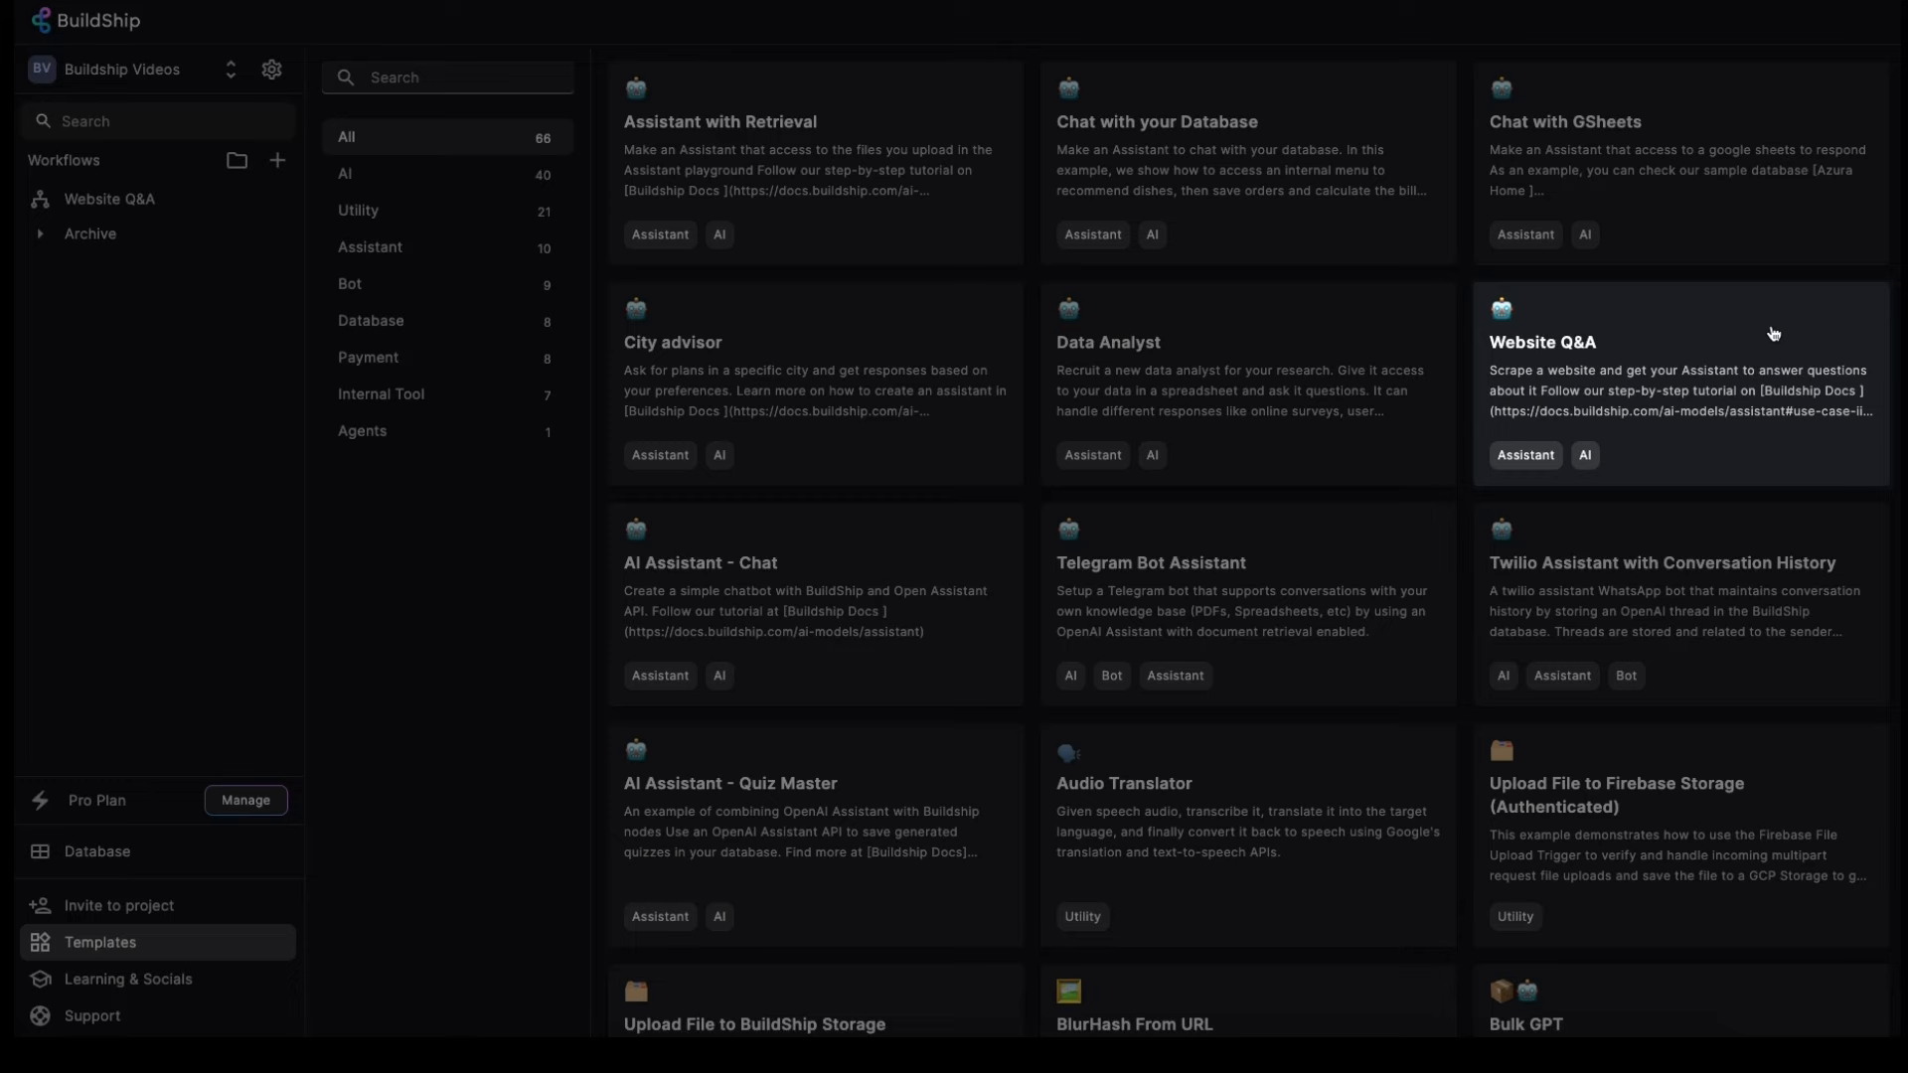
Switch to BuildShip, ship a workflow based on the Website Q&A template and export its API
click(1774, 334)
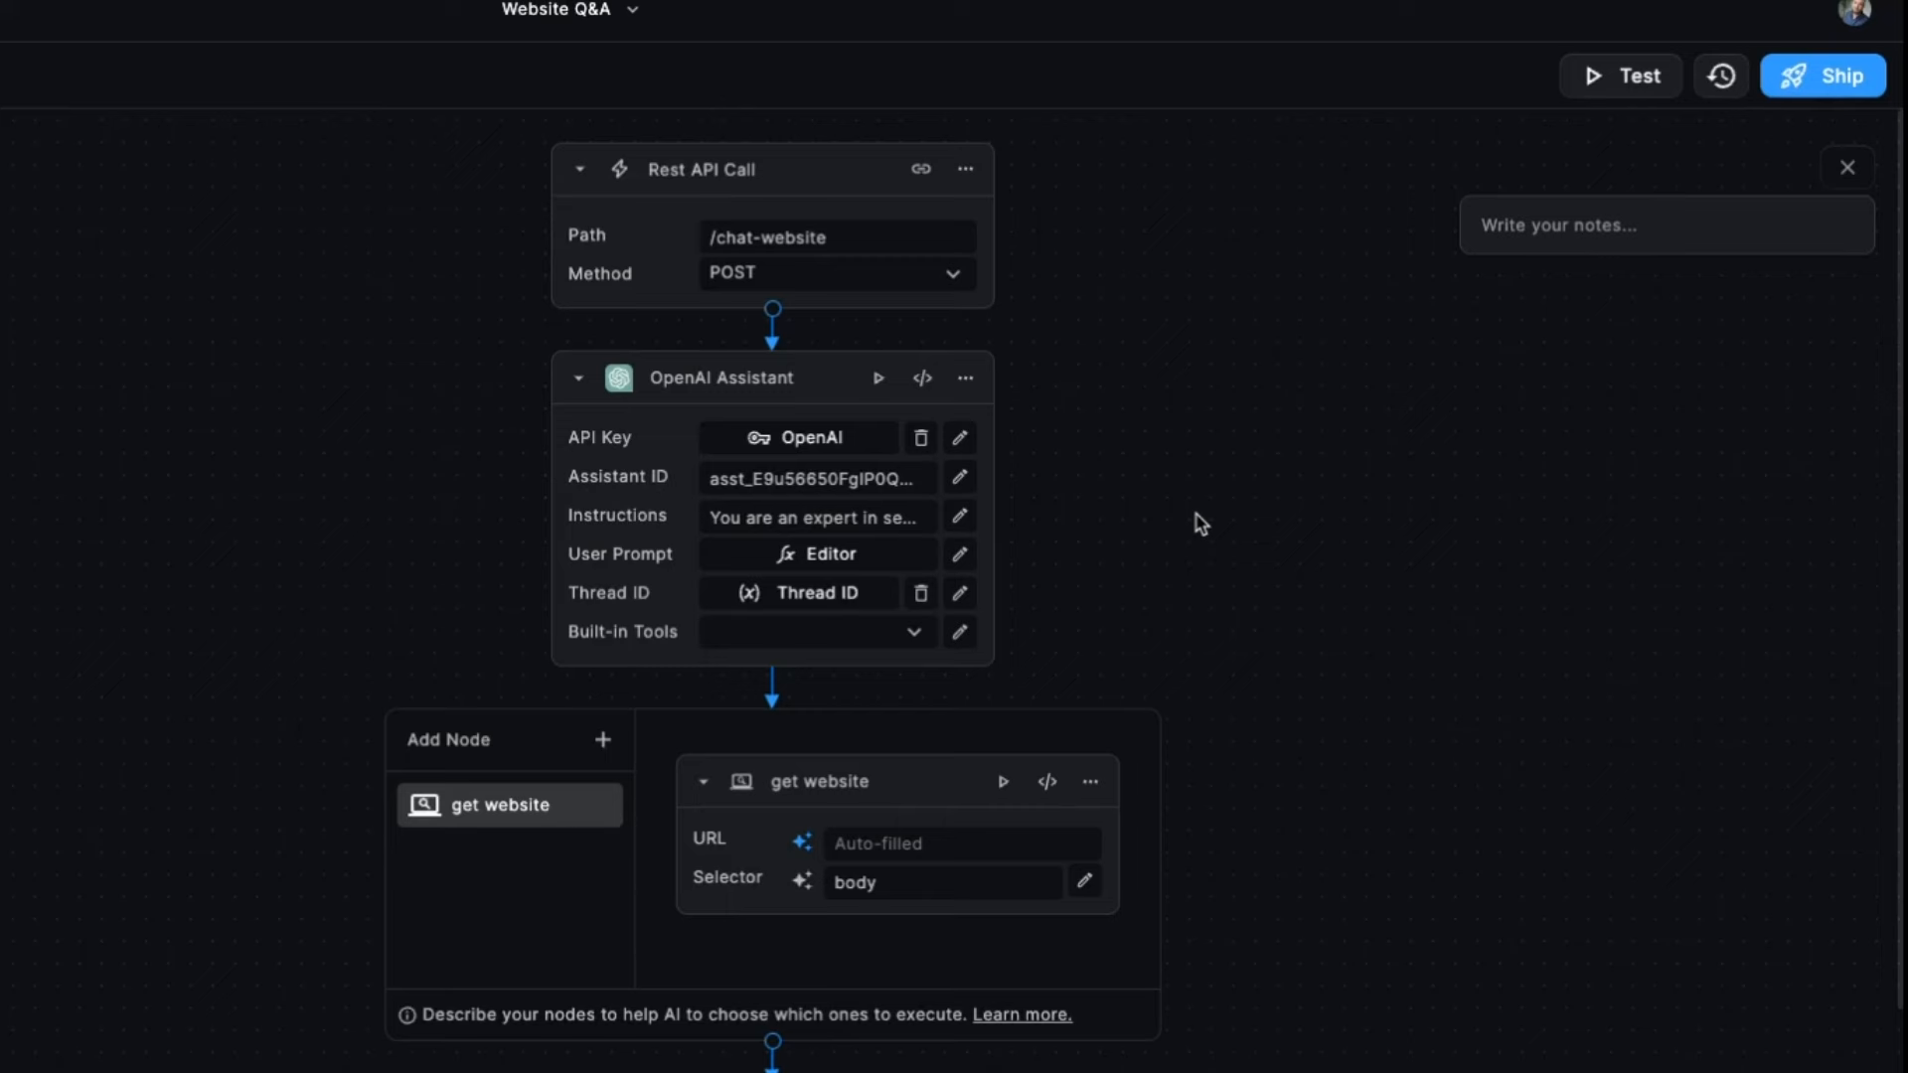
click(1801, 81)
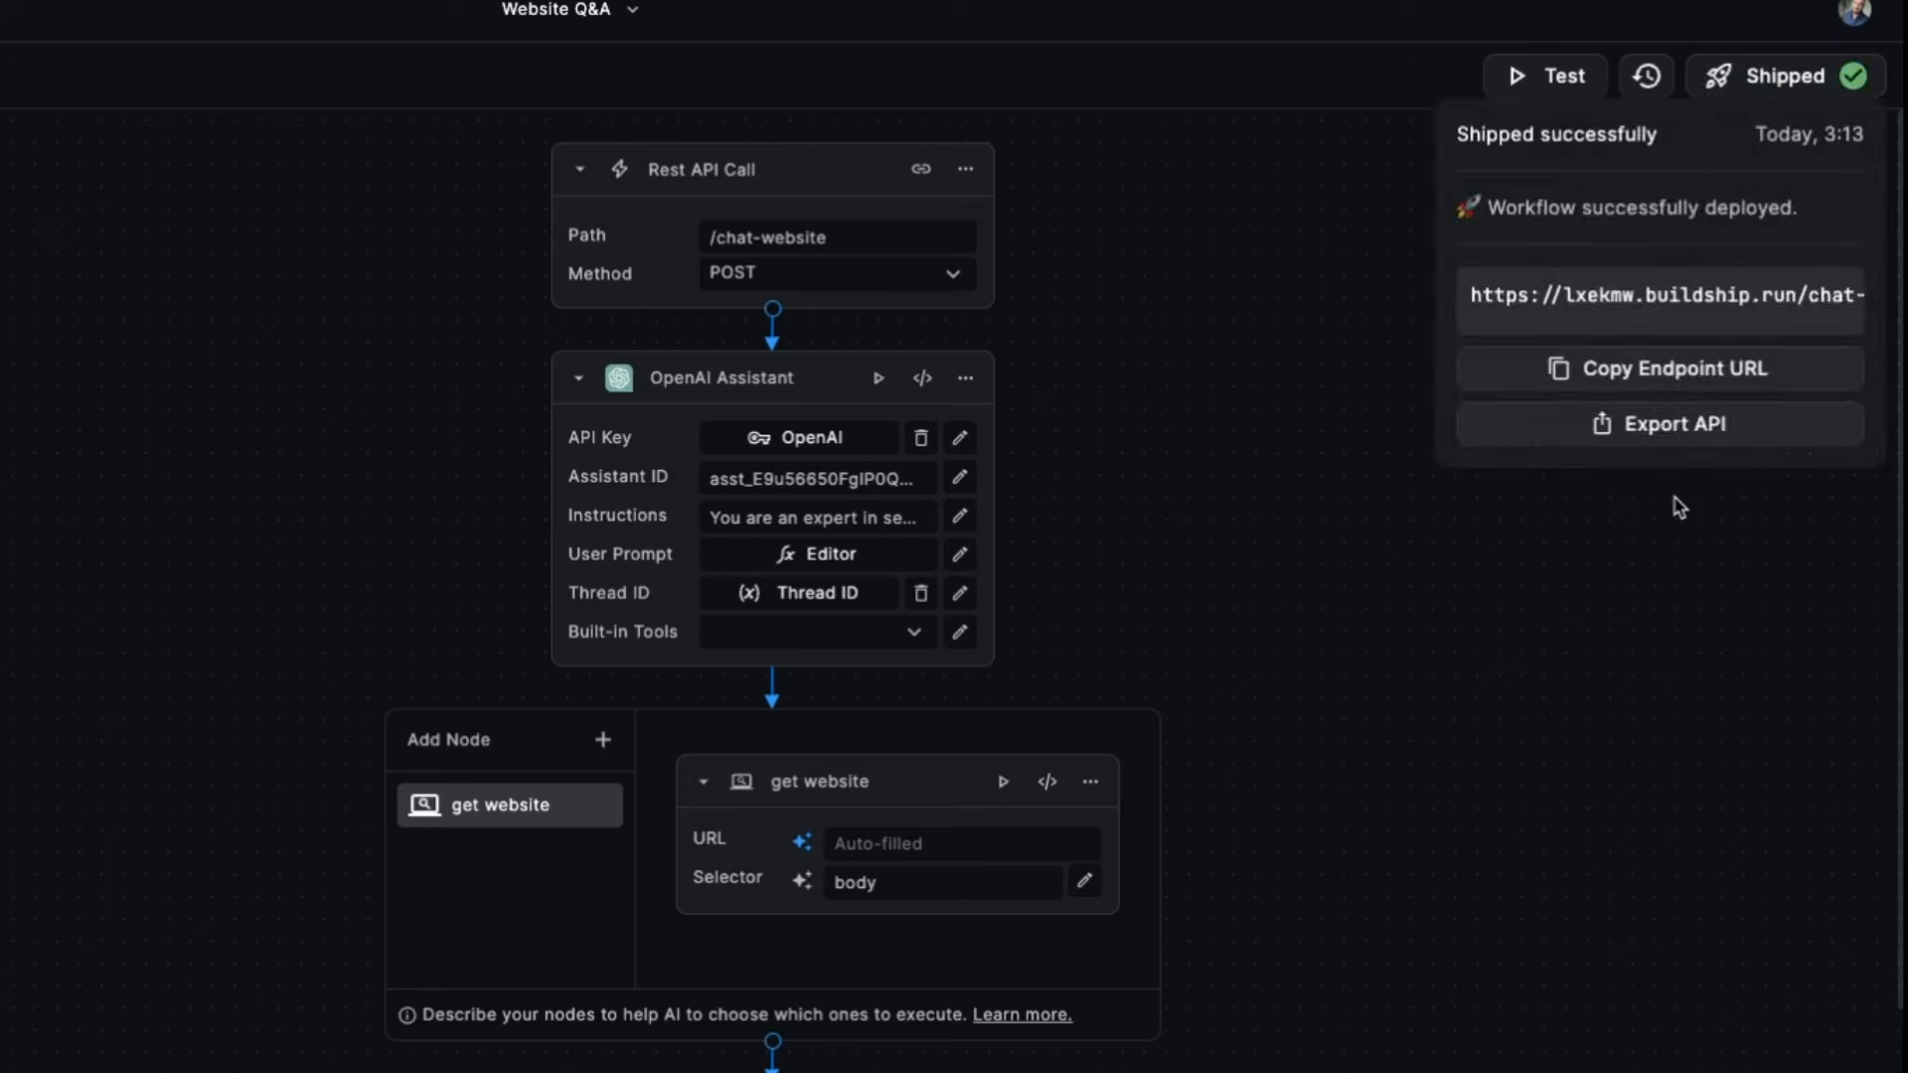
click(1757, 435)
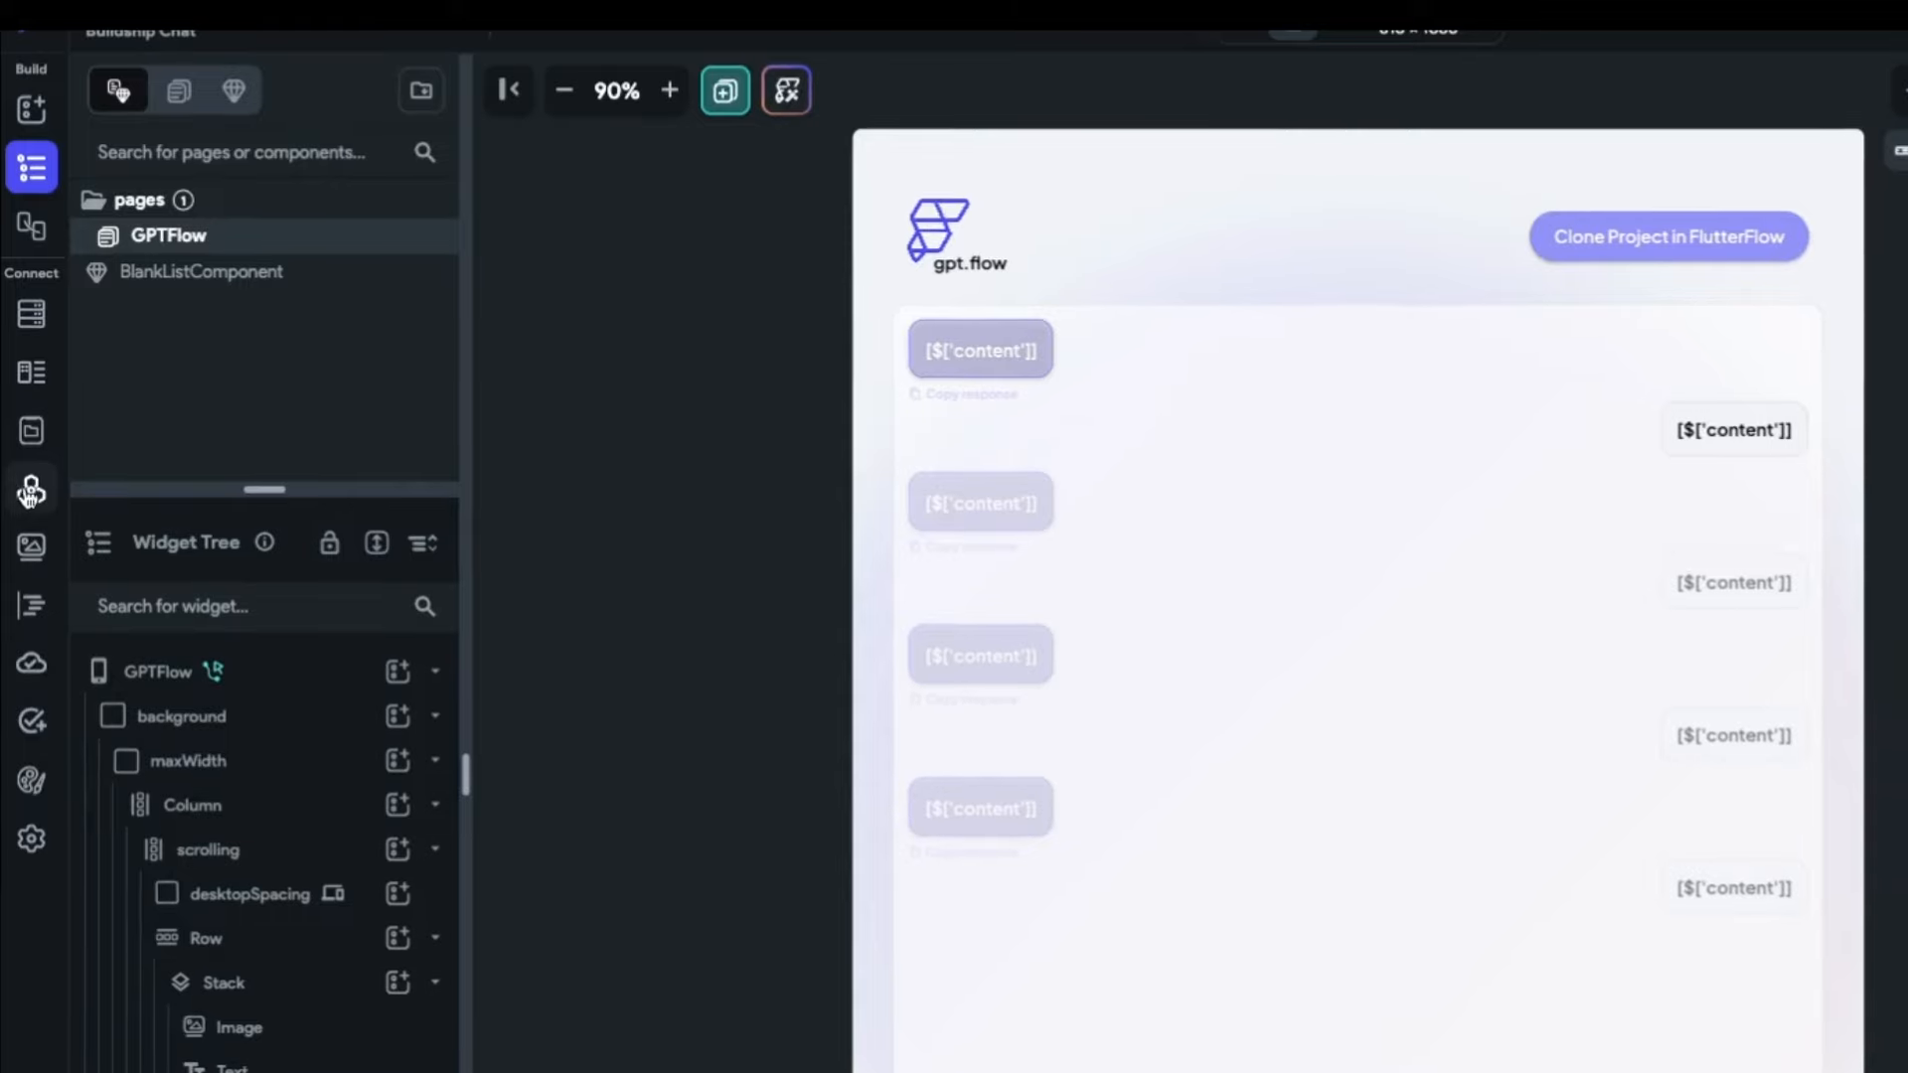
Switch to FlutterFlow and import the exported API definitions file into the project's API calls
click(31, 490)
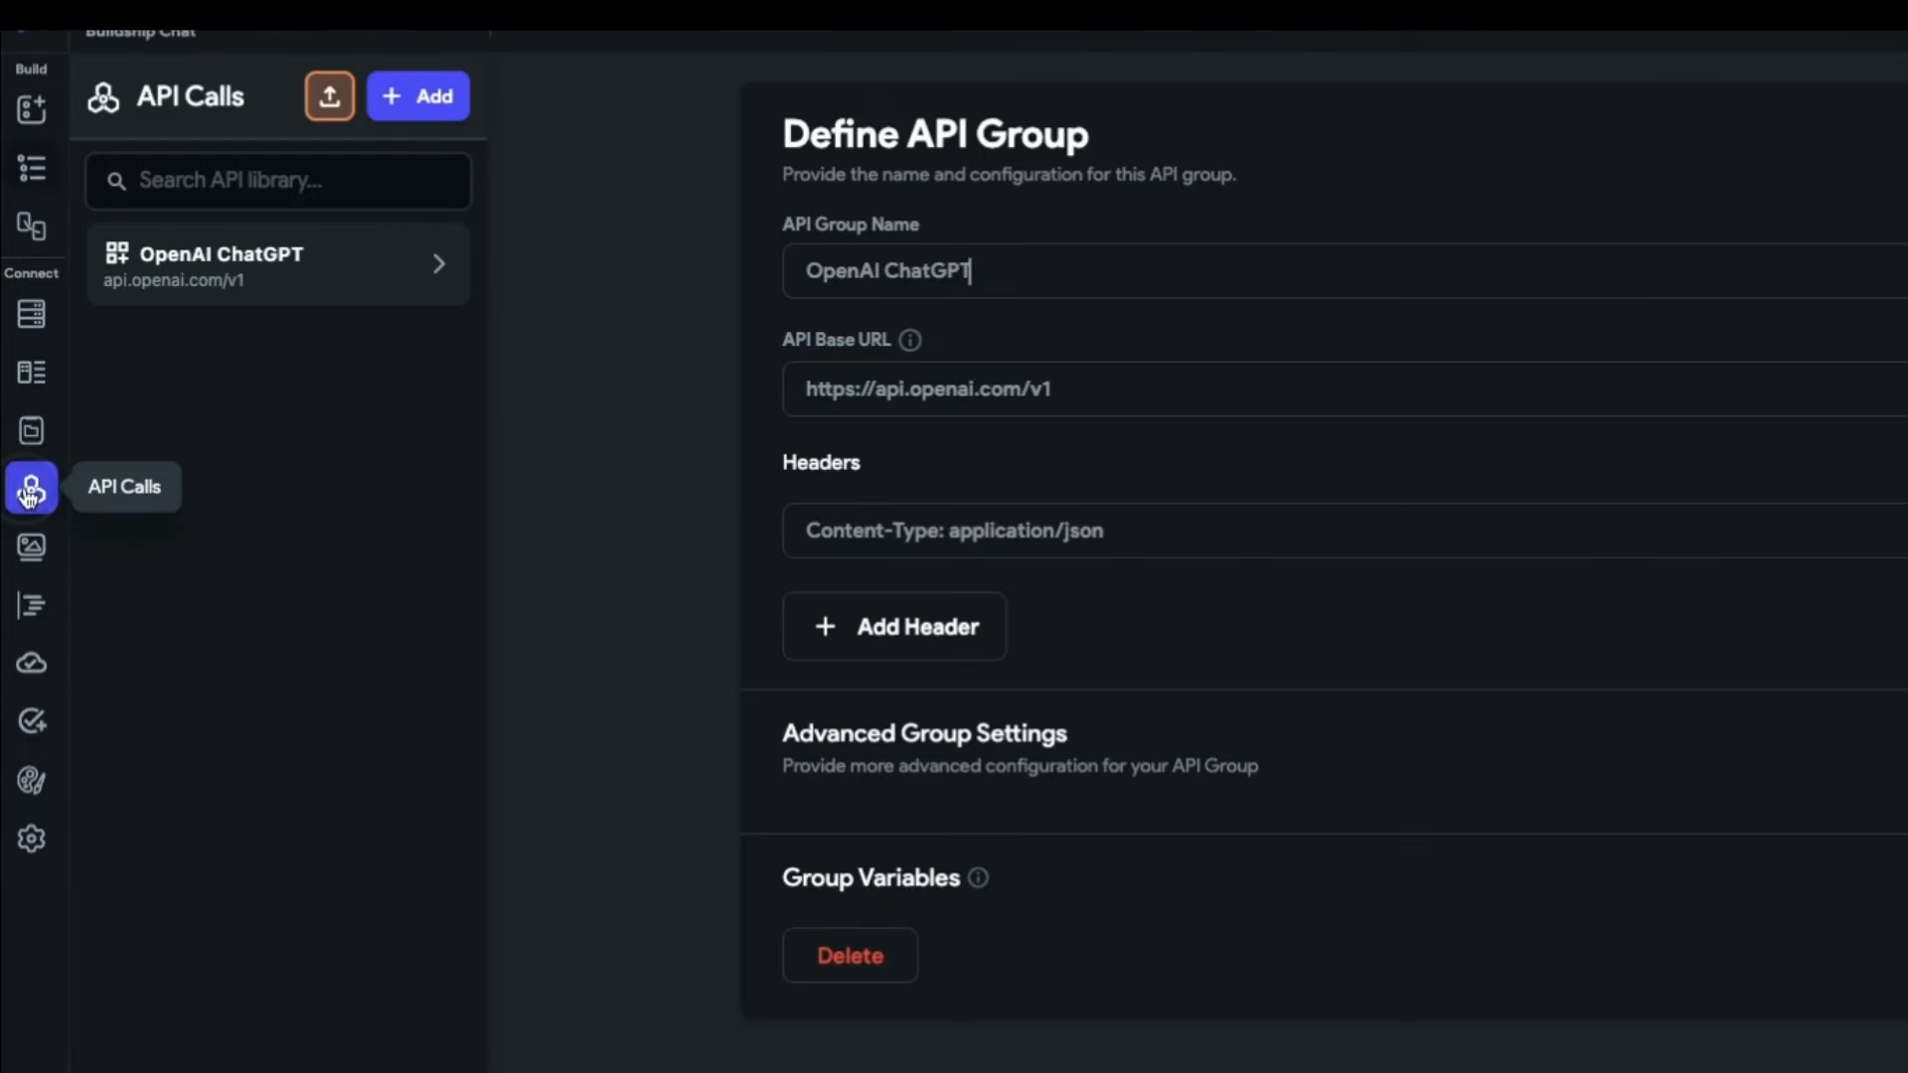
click(336, 107)
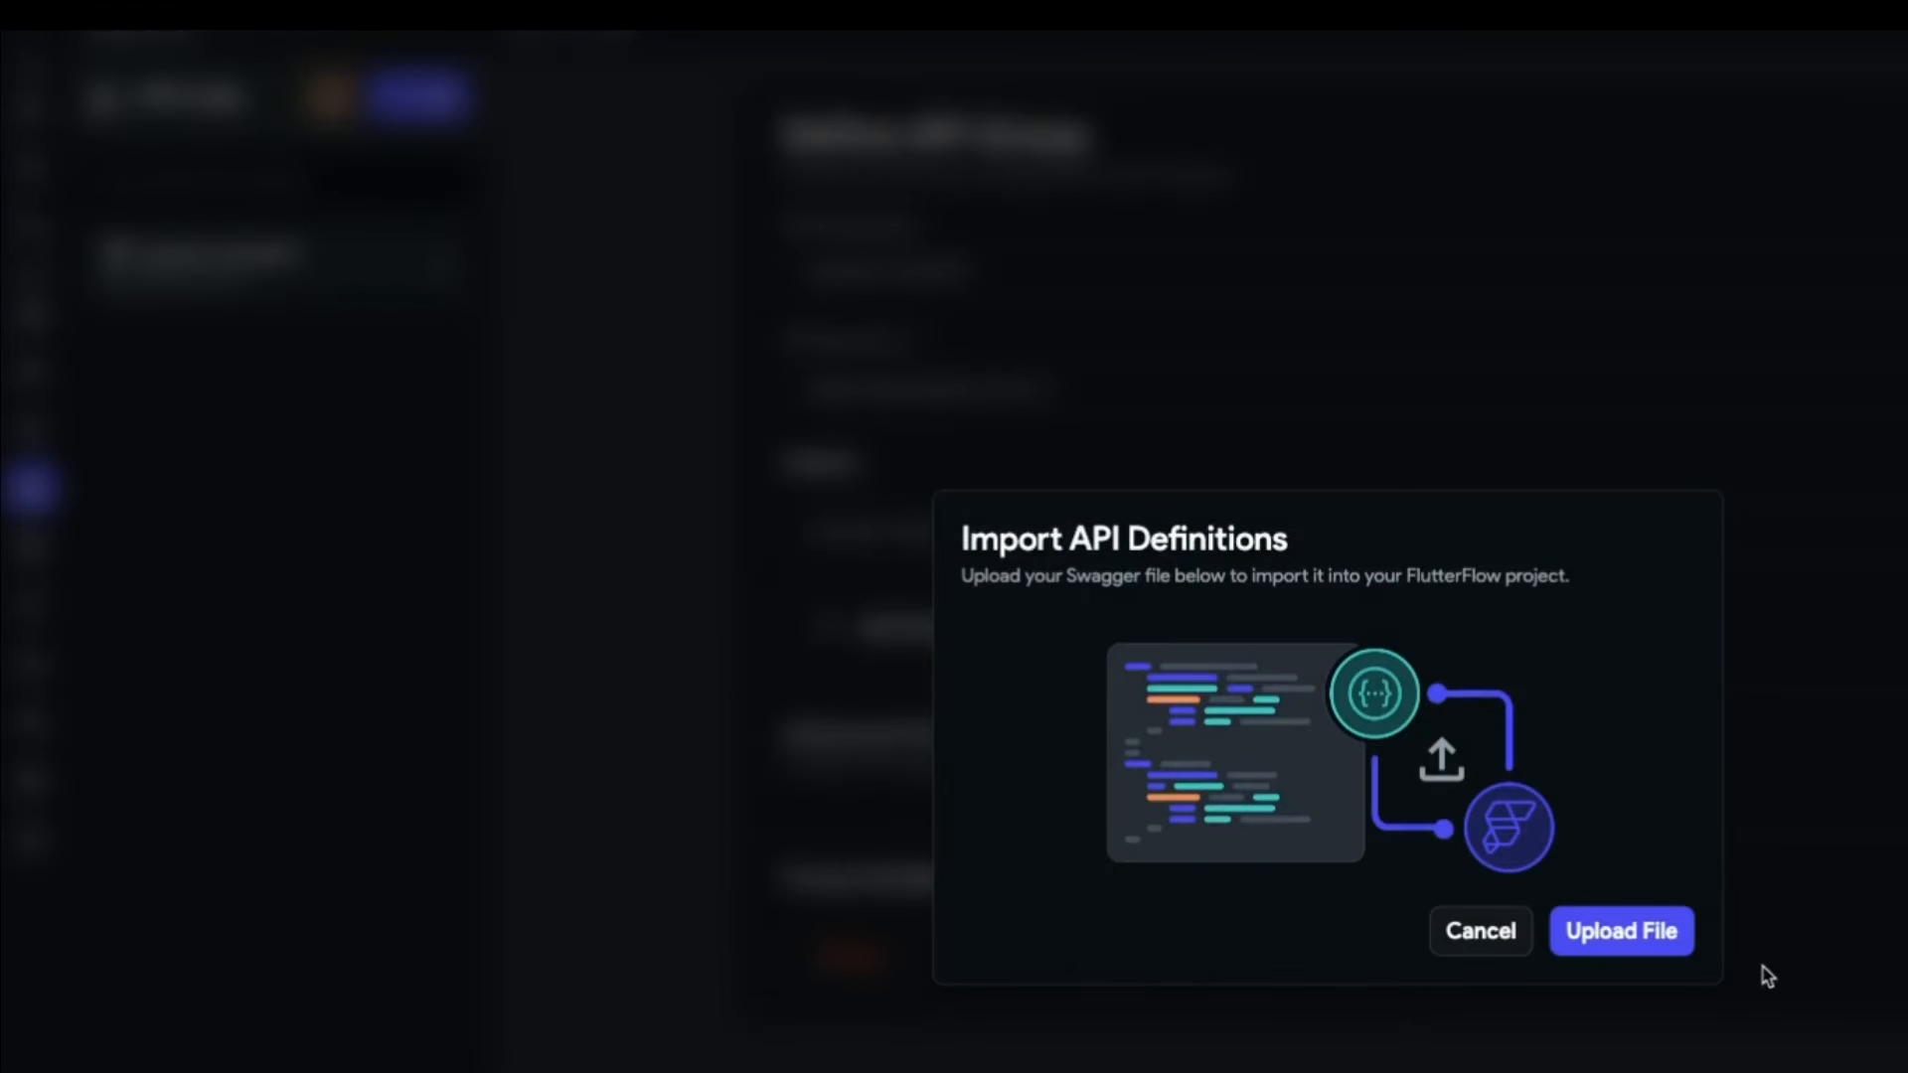
click(1661, 939)
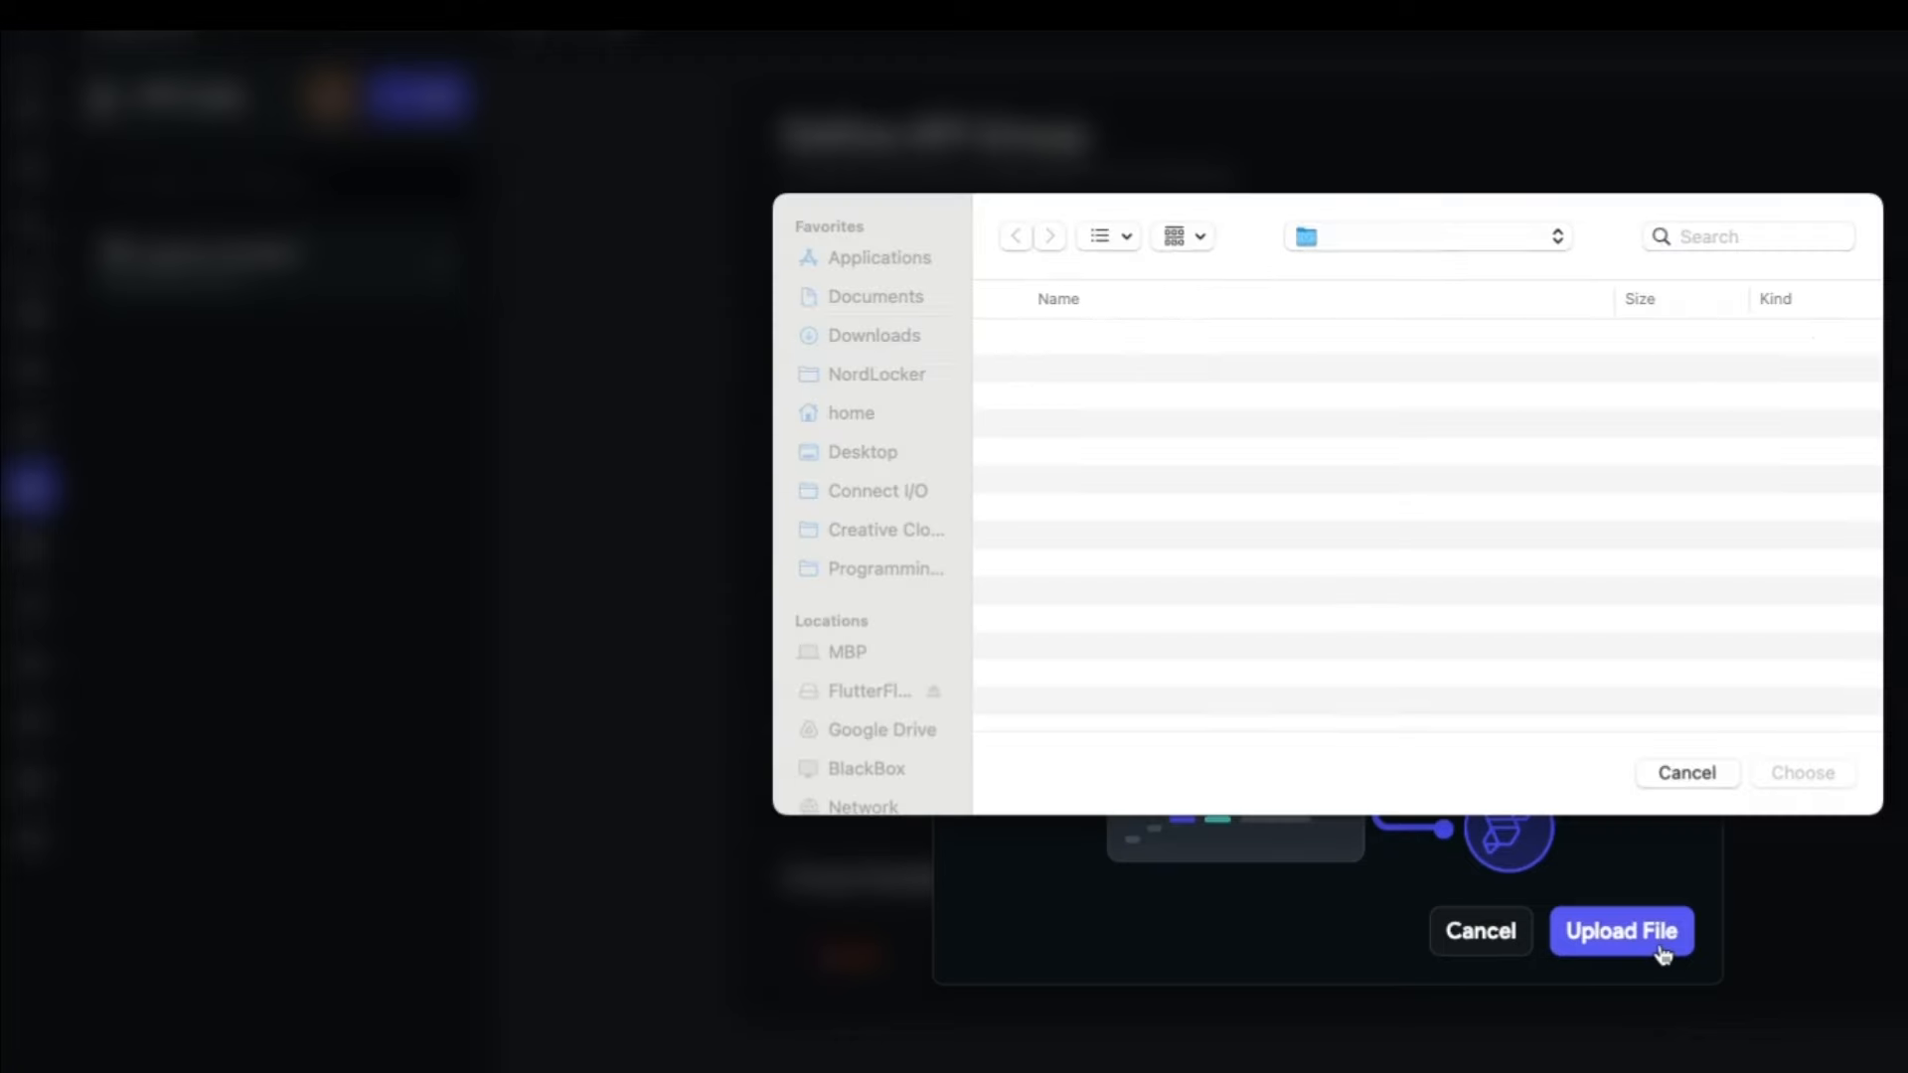
double_click(1269, 405)
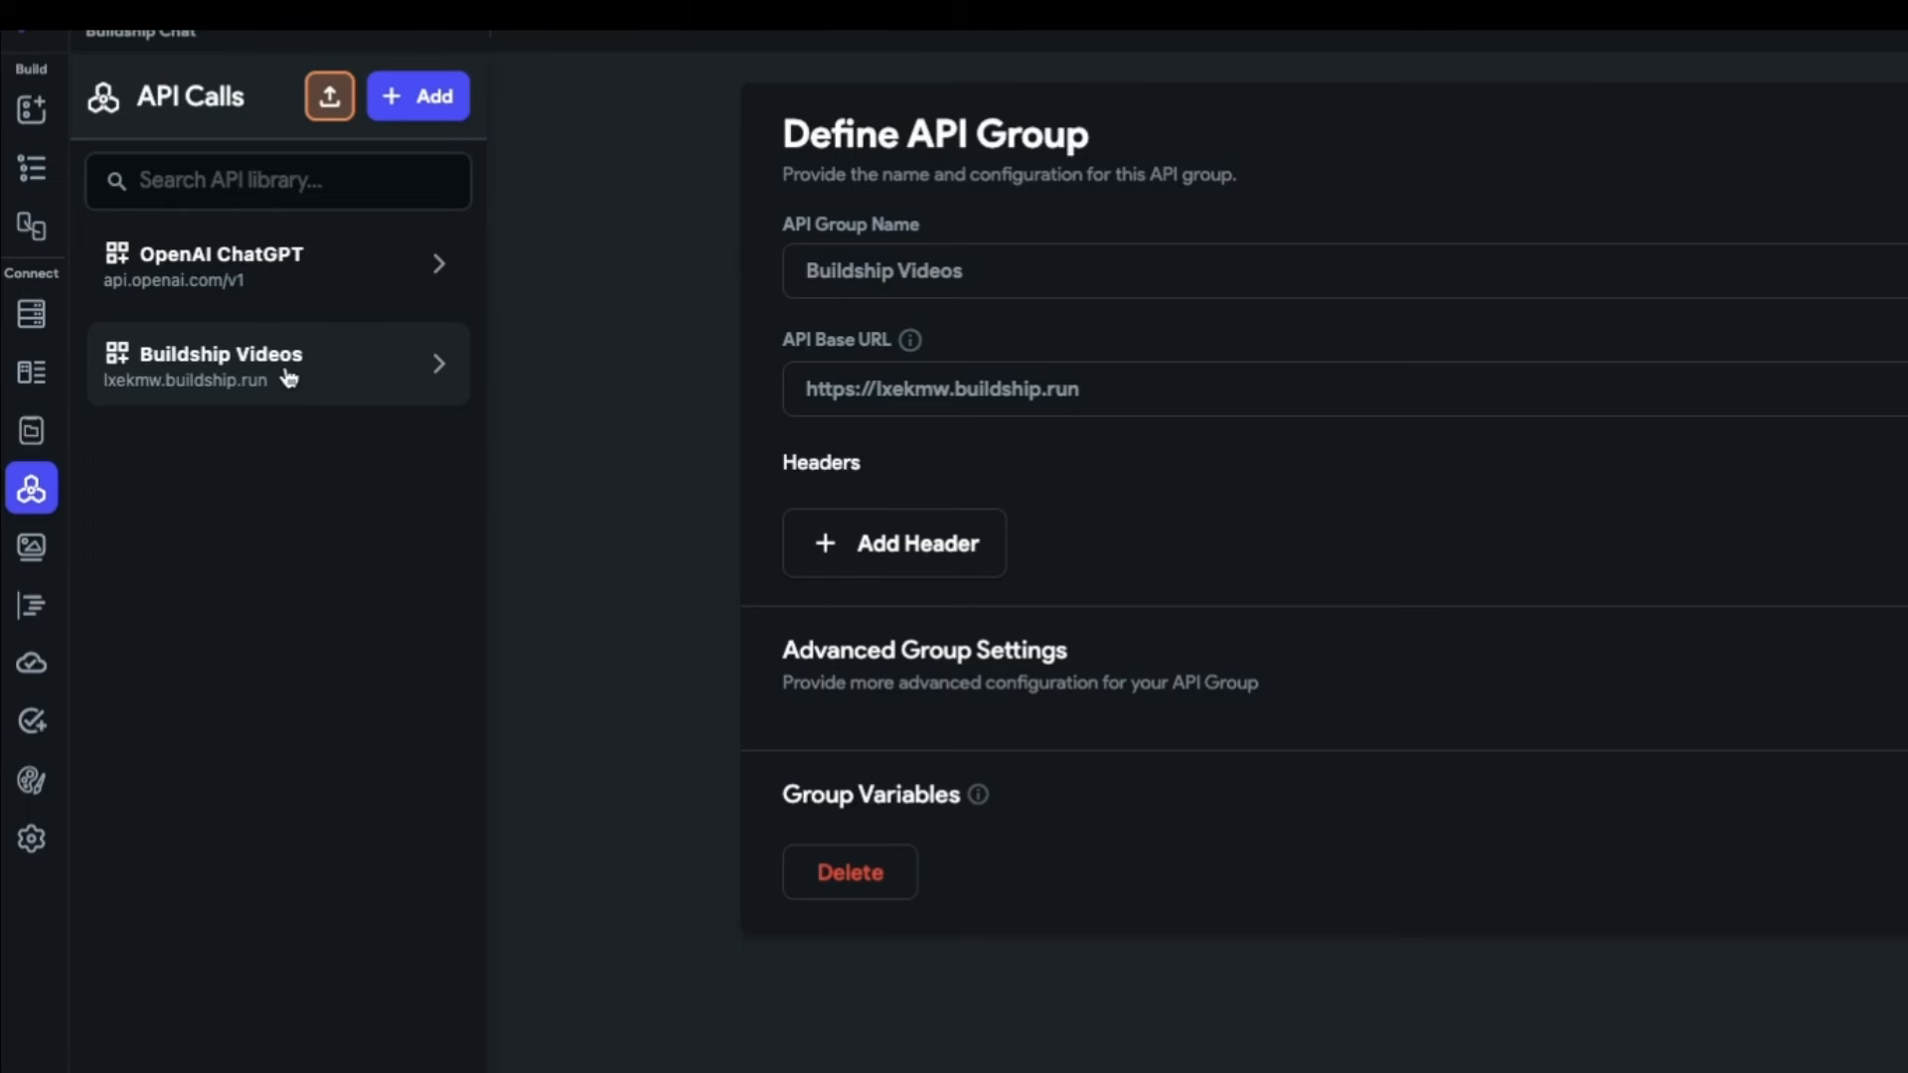
Add a String variable named threadId to the post_chat_website call in the Buildship Videos API group
click(367, 364)
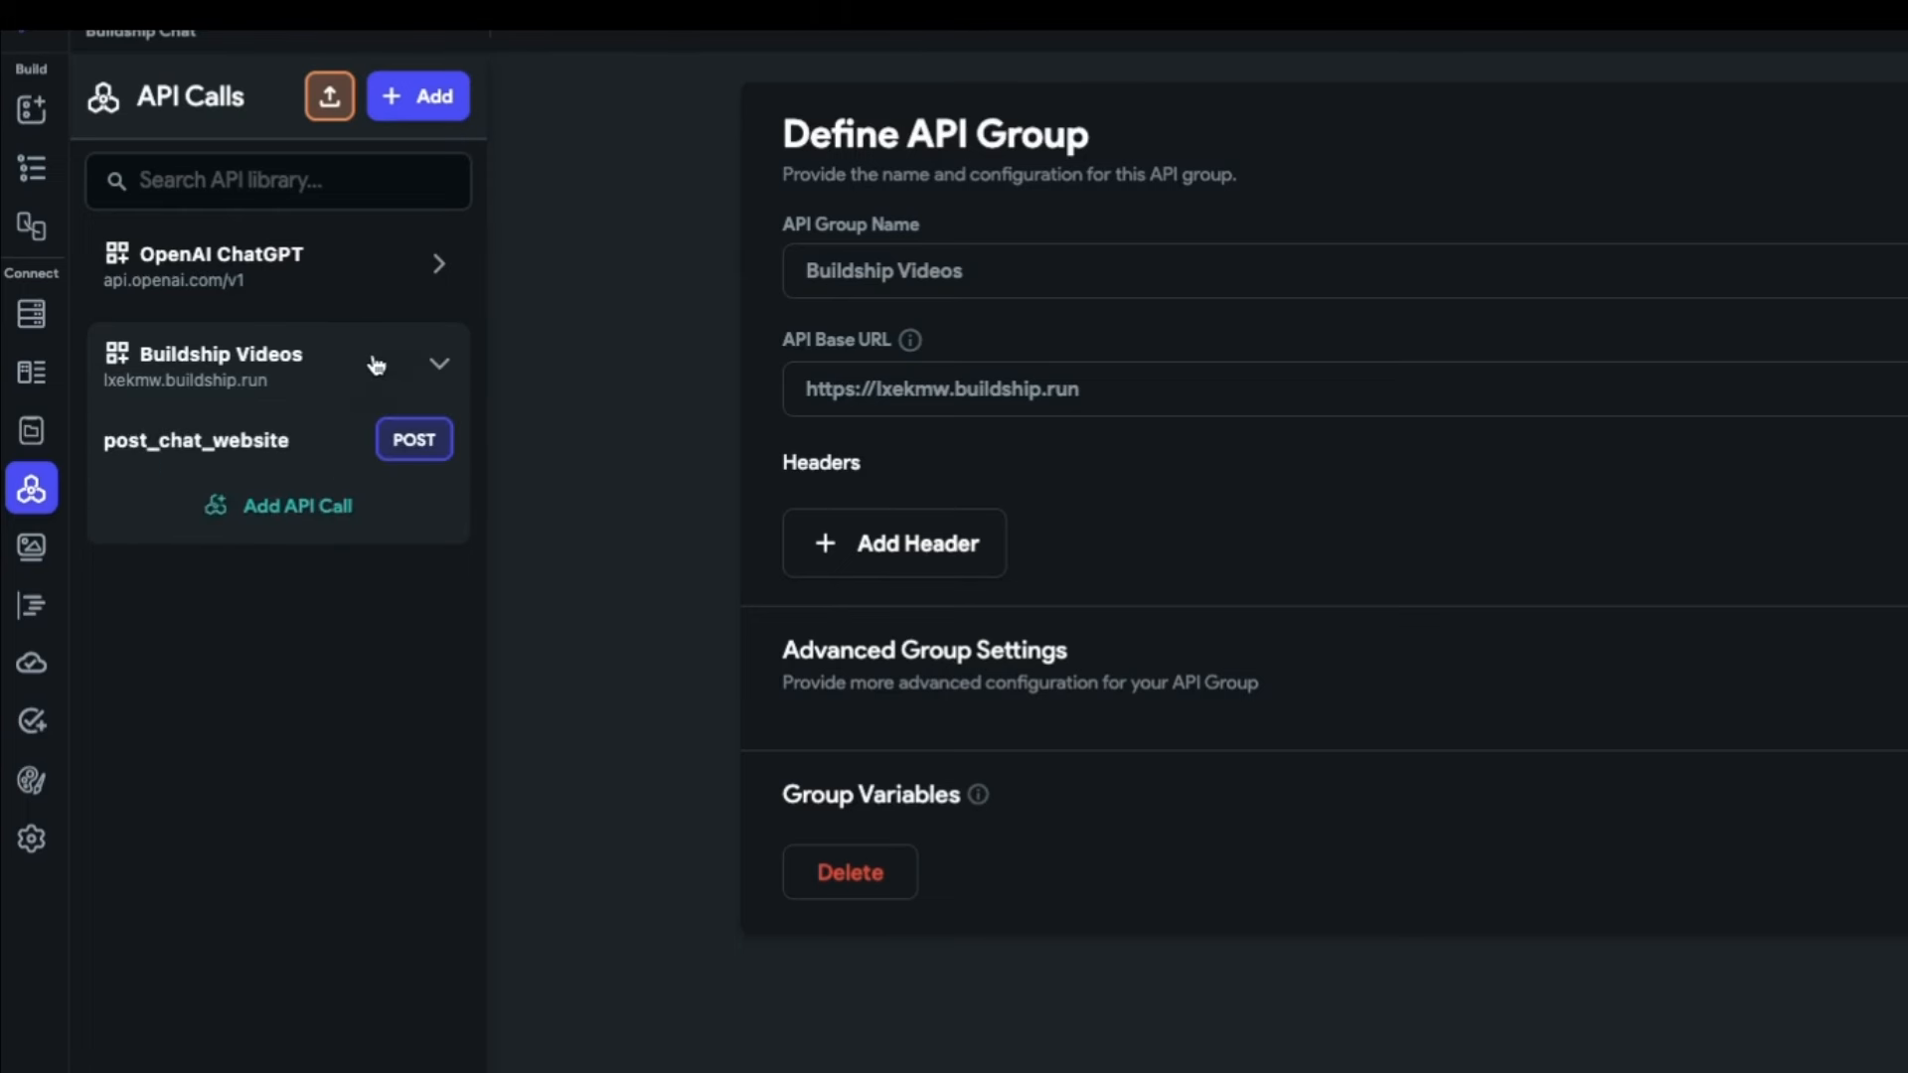
click(335, 449)
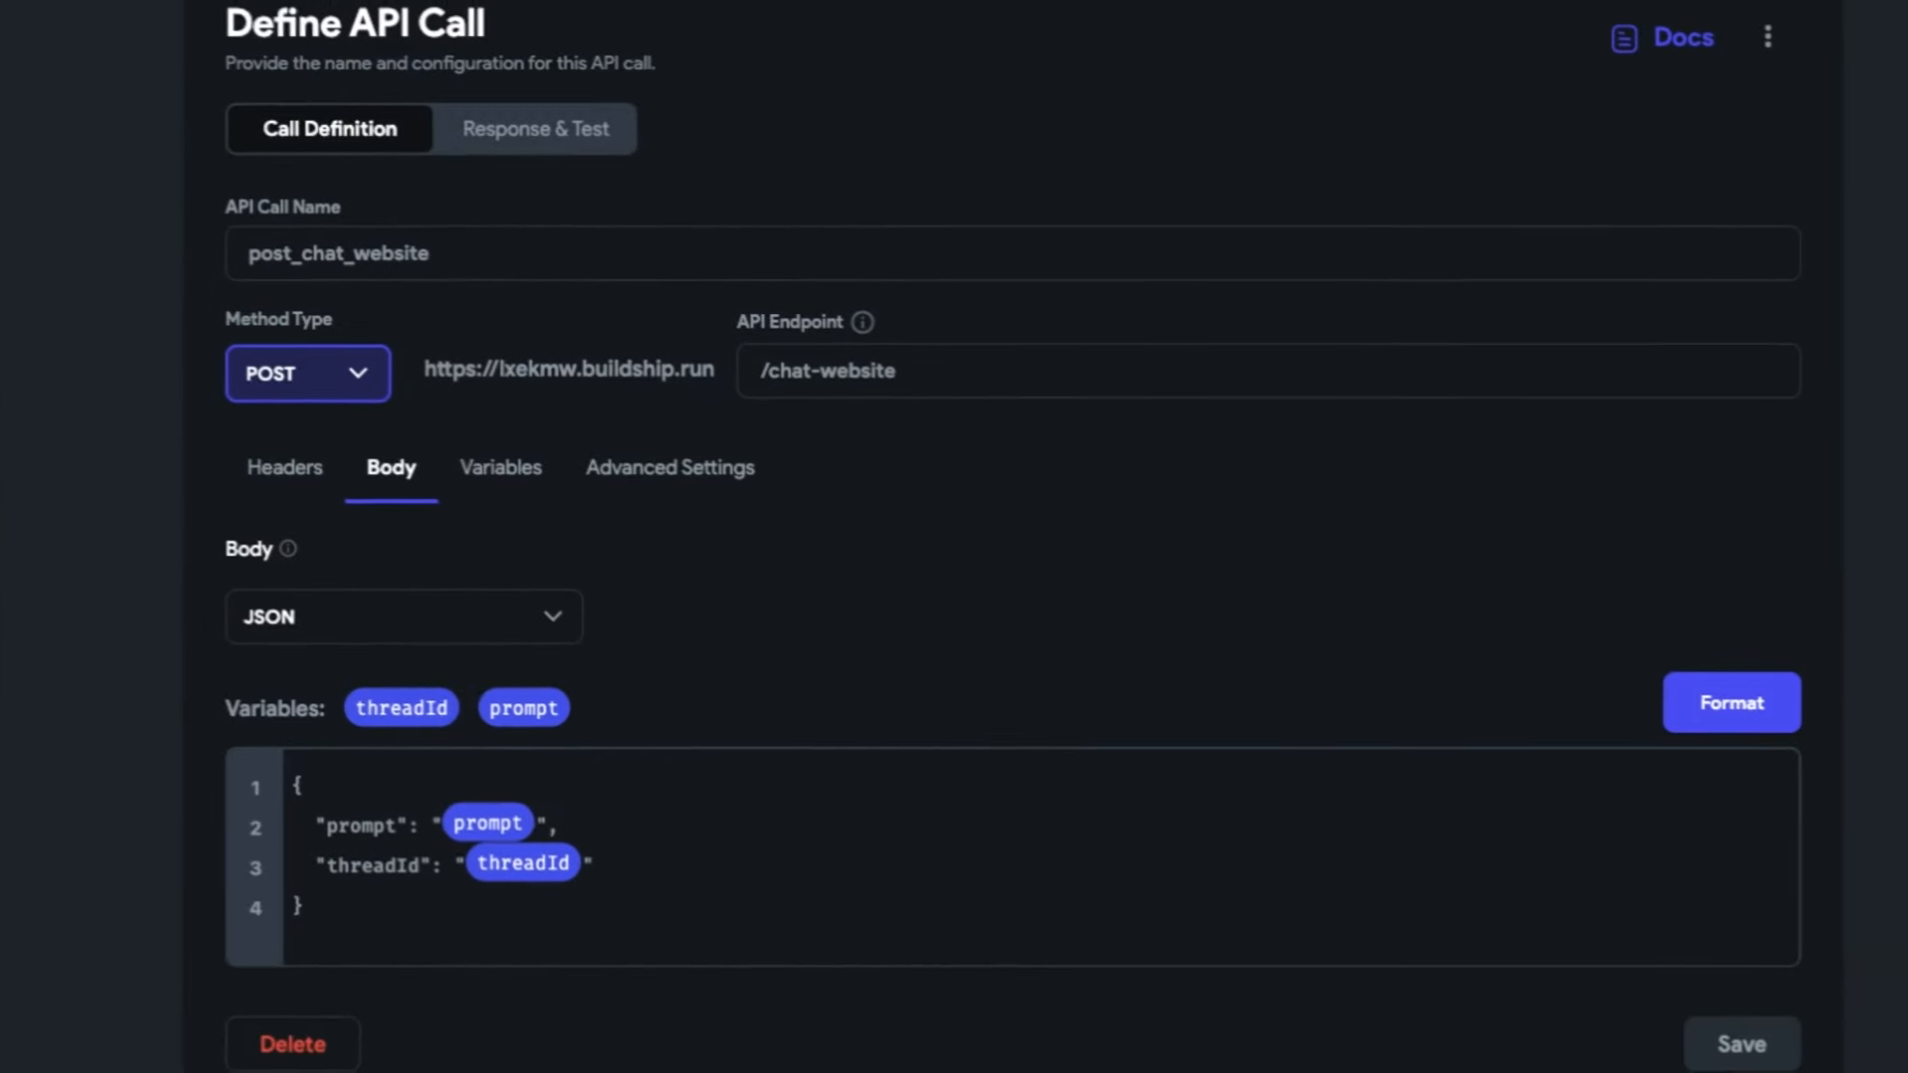
click(1058, 576)
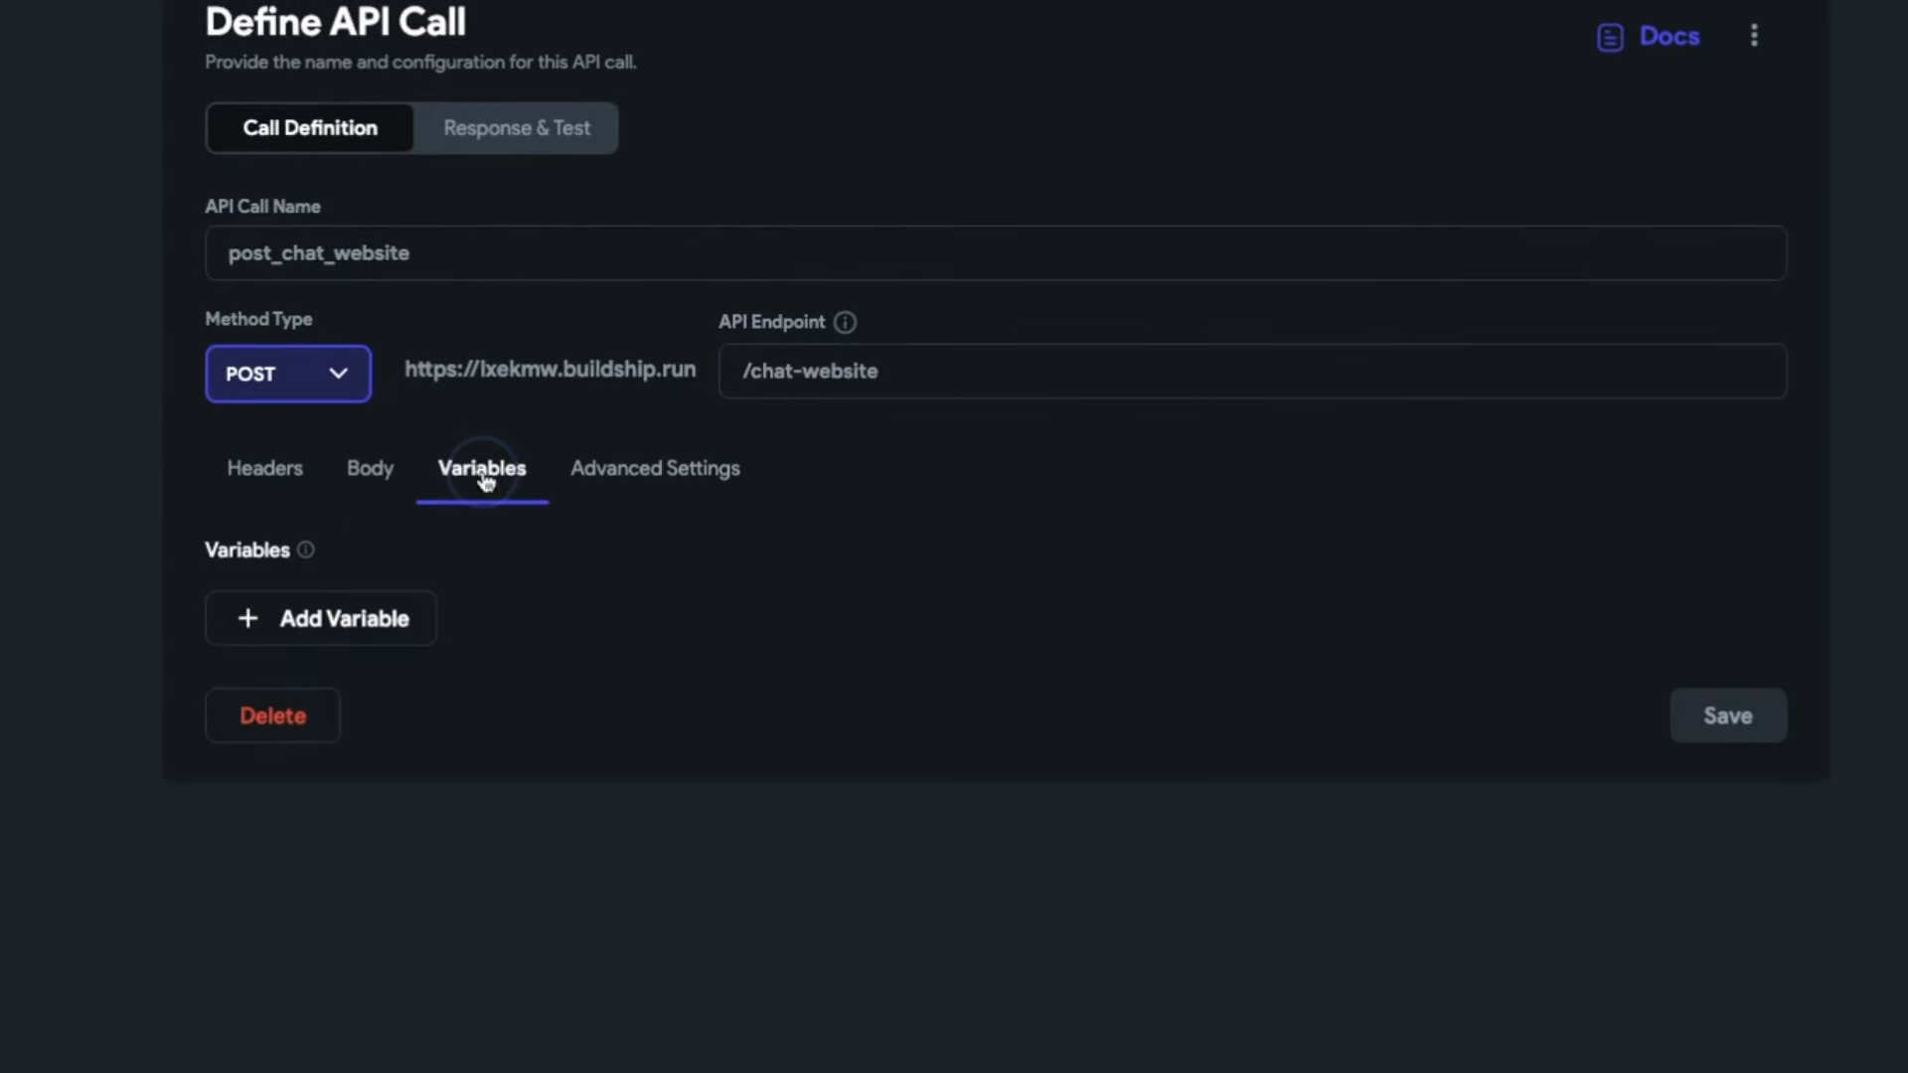
click(430, 616)
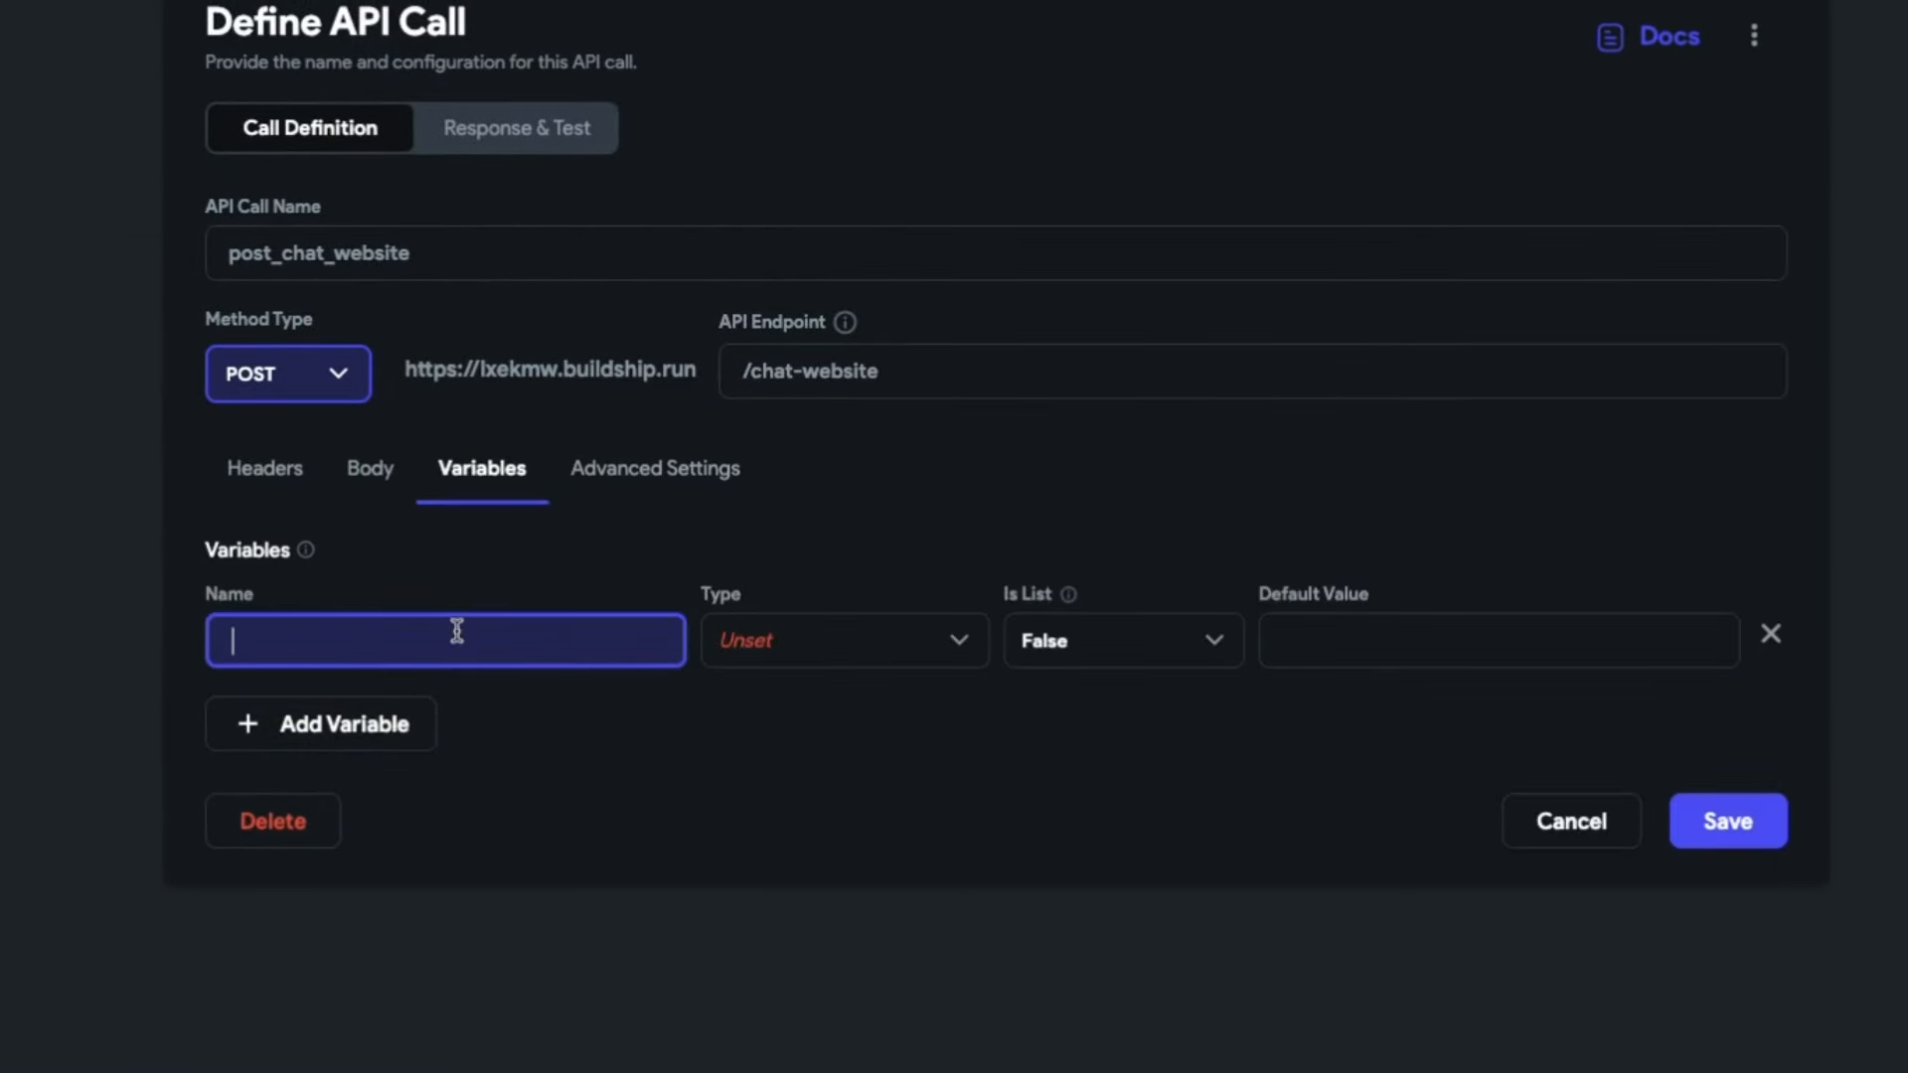
text(threadId)
click(912, 648)
click(874, 655)
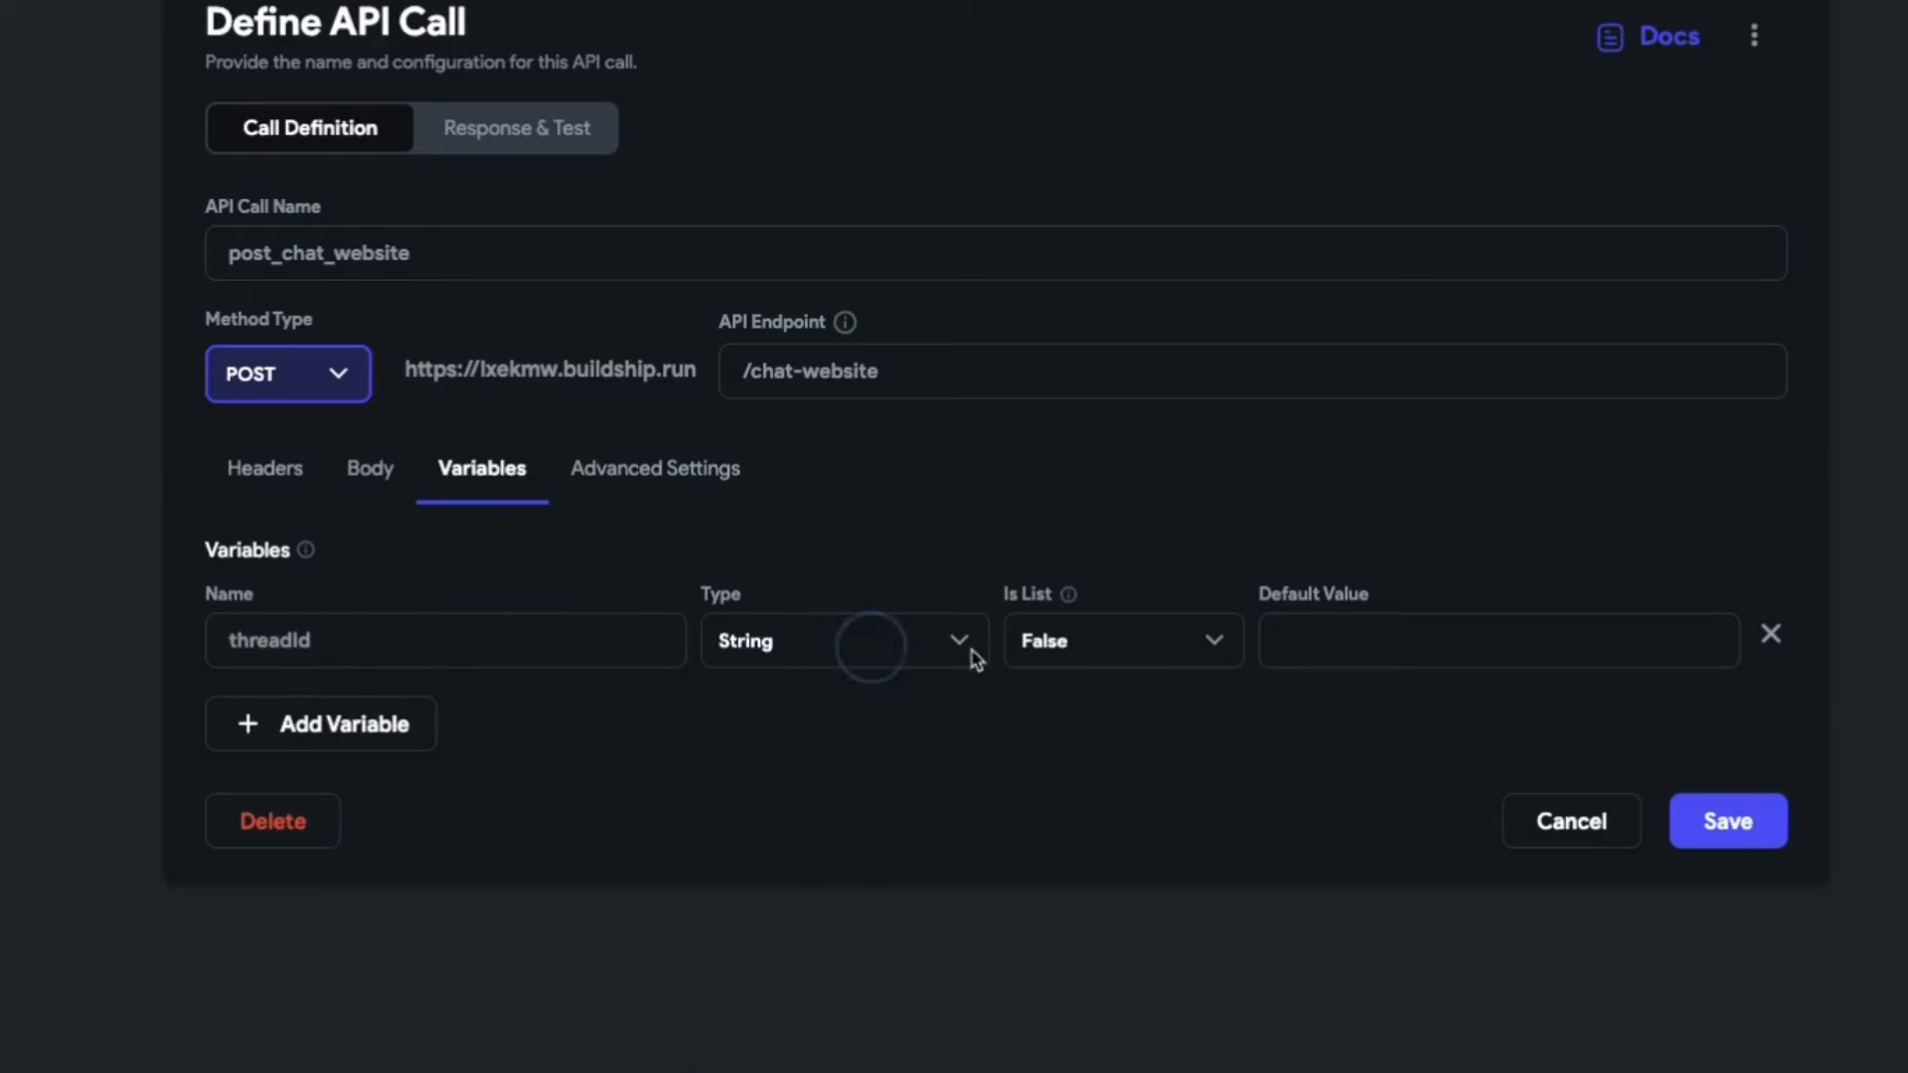
Insert the threadId variable as the value of "threadId" in the call's JSON body and save the API call
click(364, 482)
drag(346, 696, 447, 835)
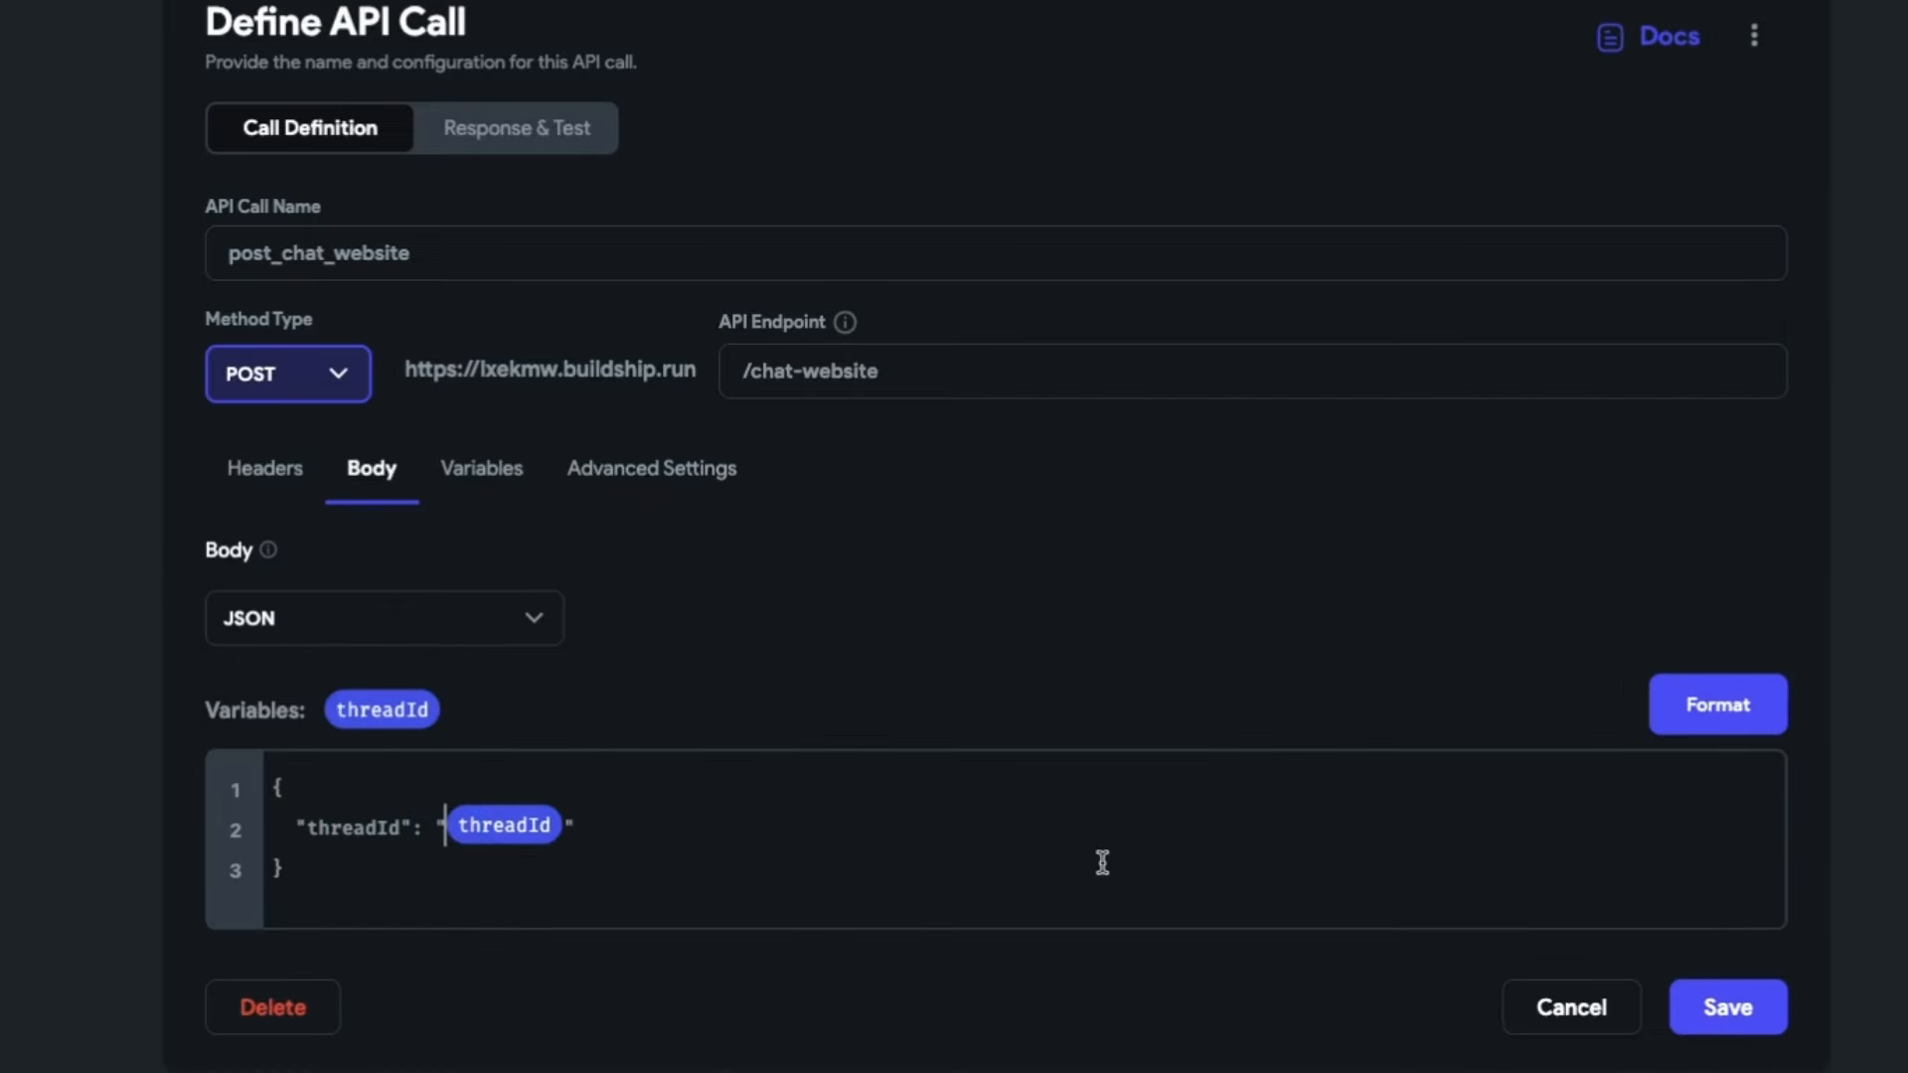
click(1704, 1010)
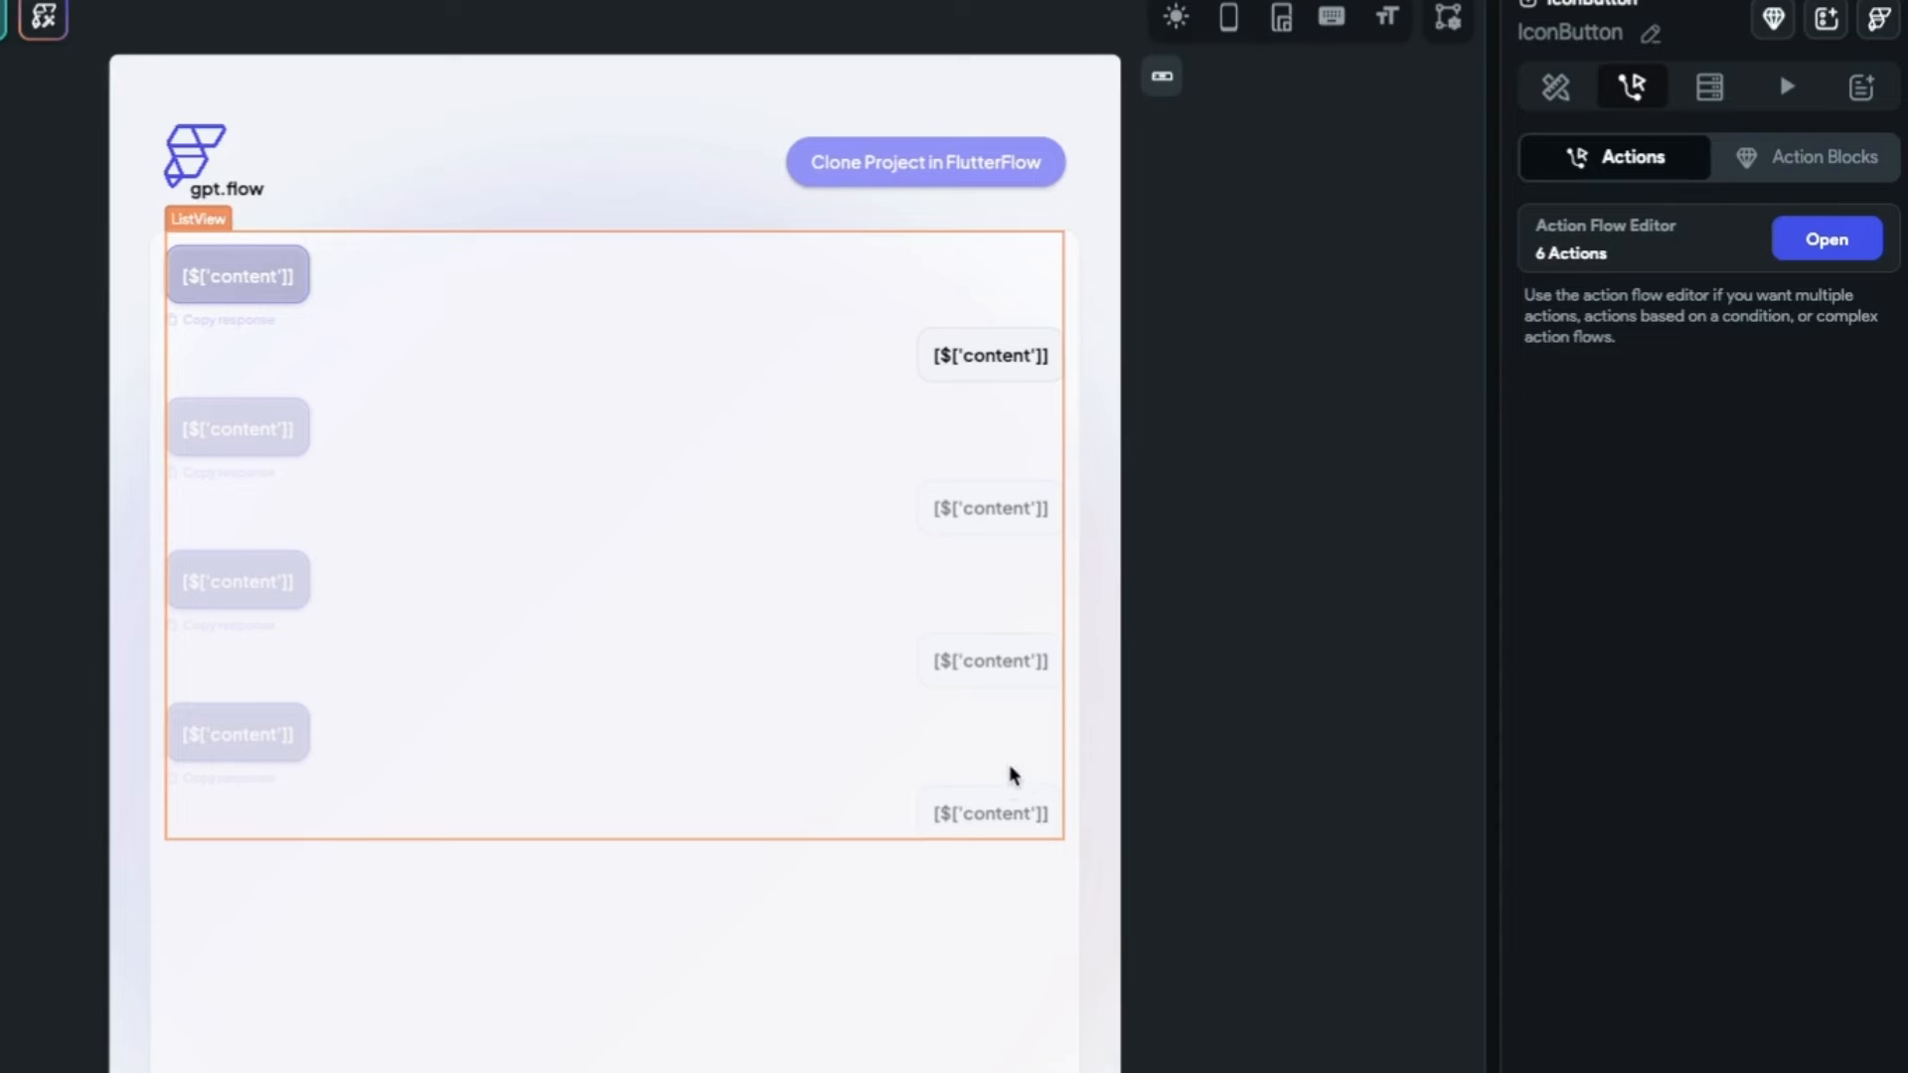
Add a nullable String page state variable named threadId to the GPTFlow page
click(1312, 755)
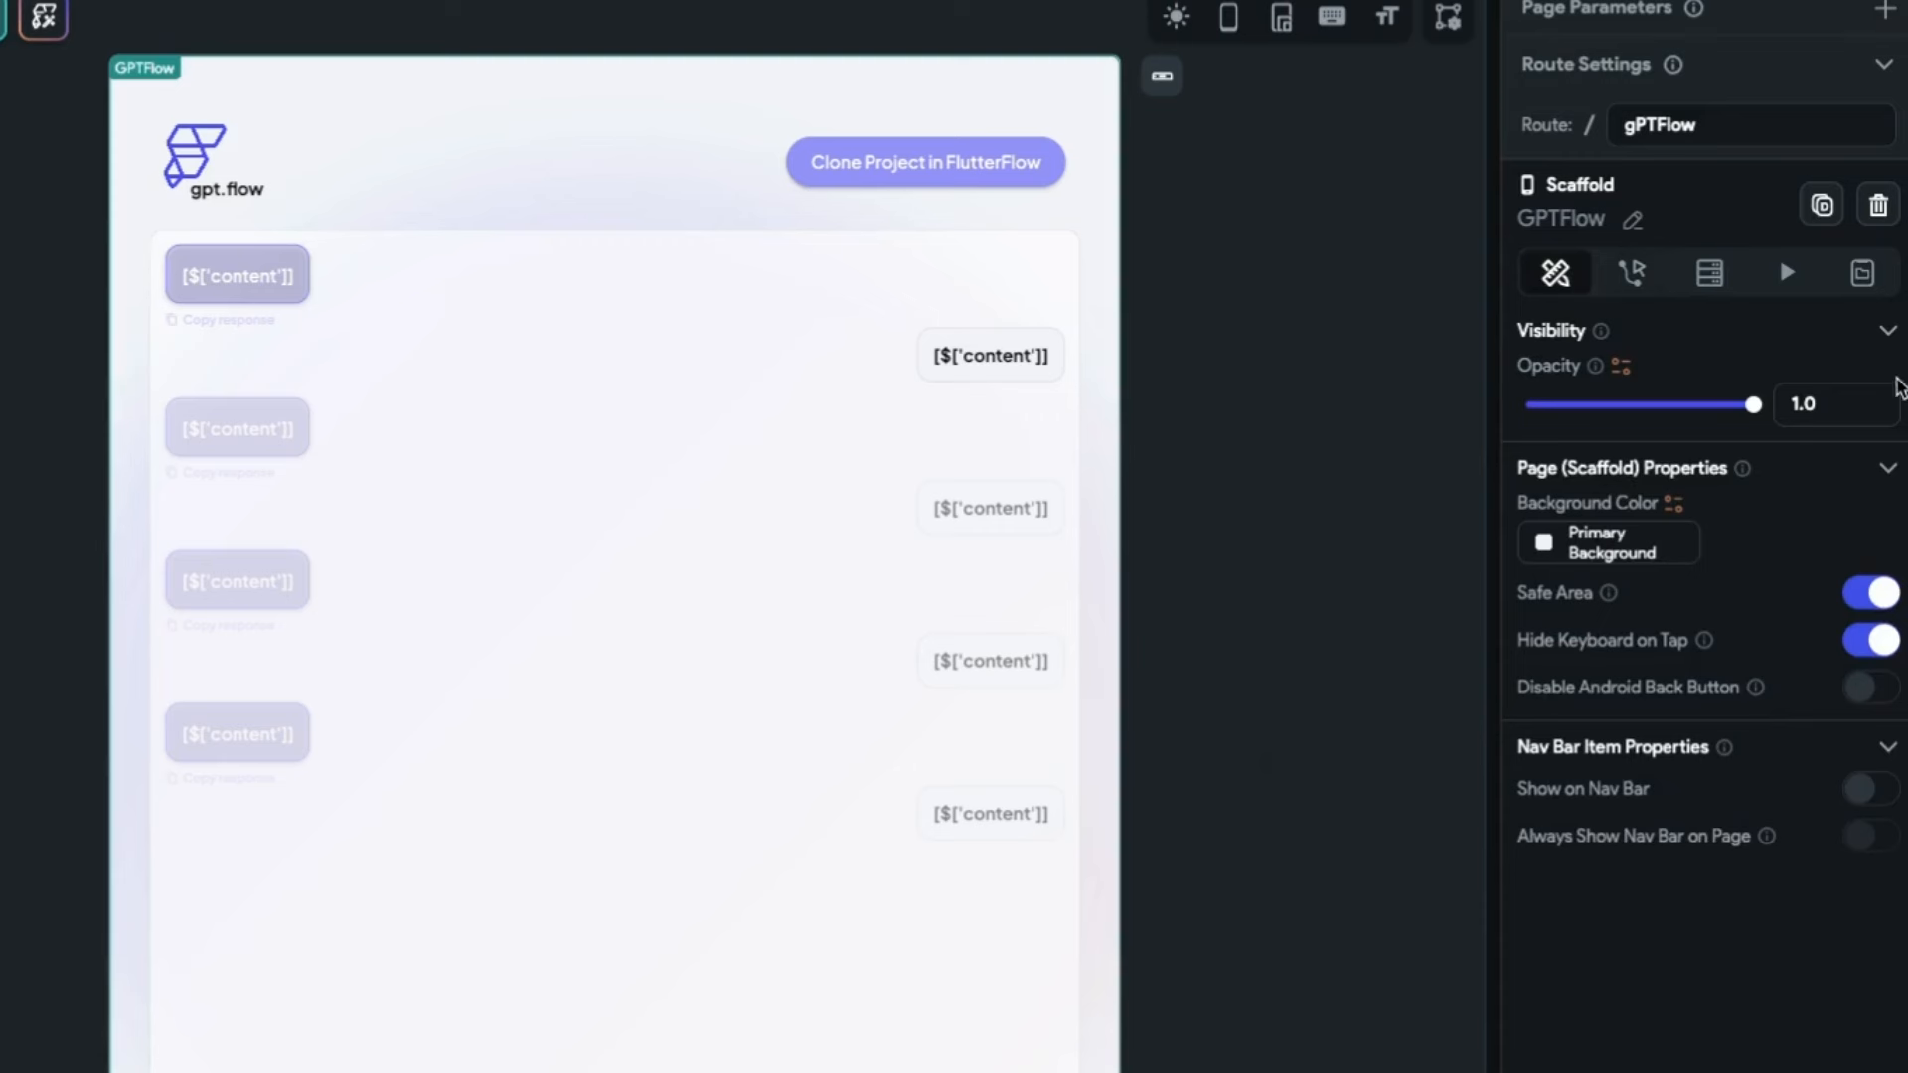
click(1862, 272)
click(1625, 586)
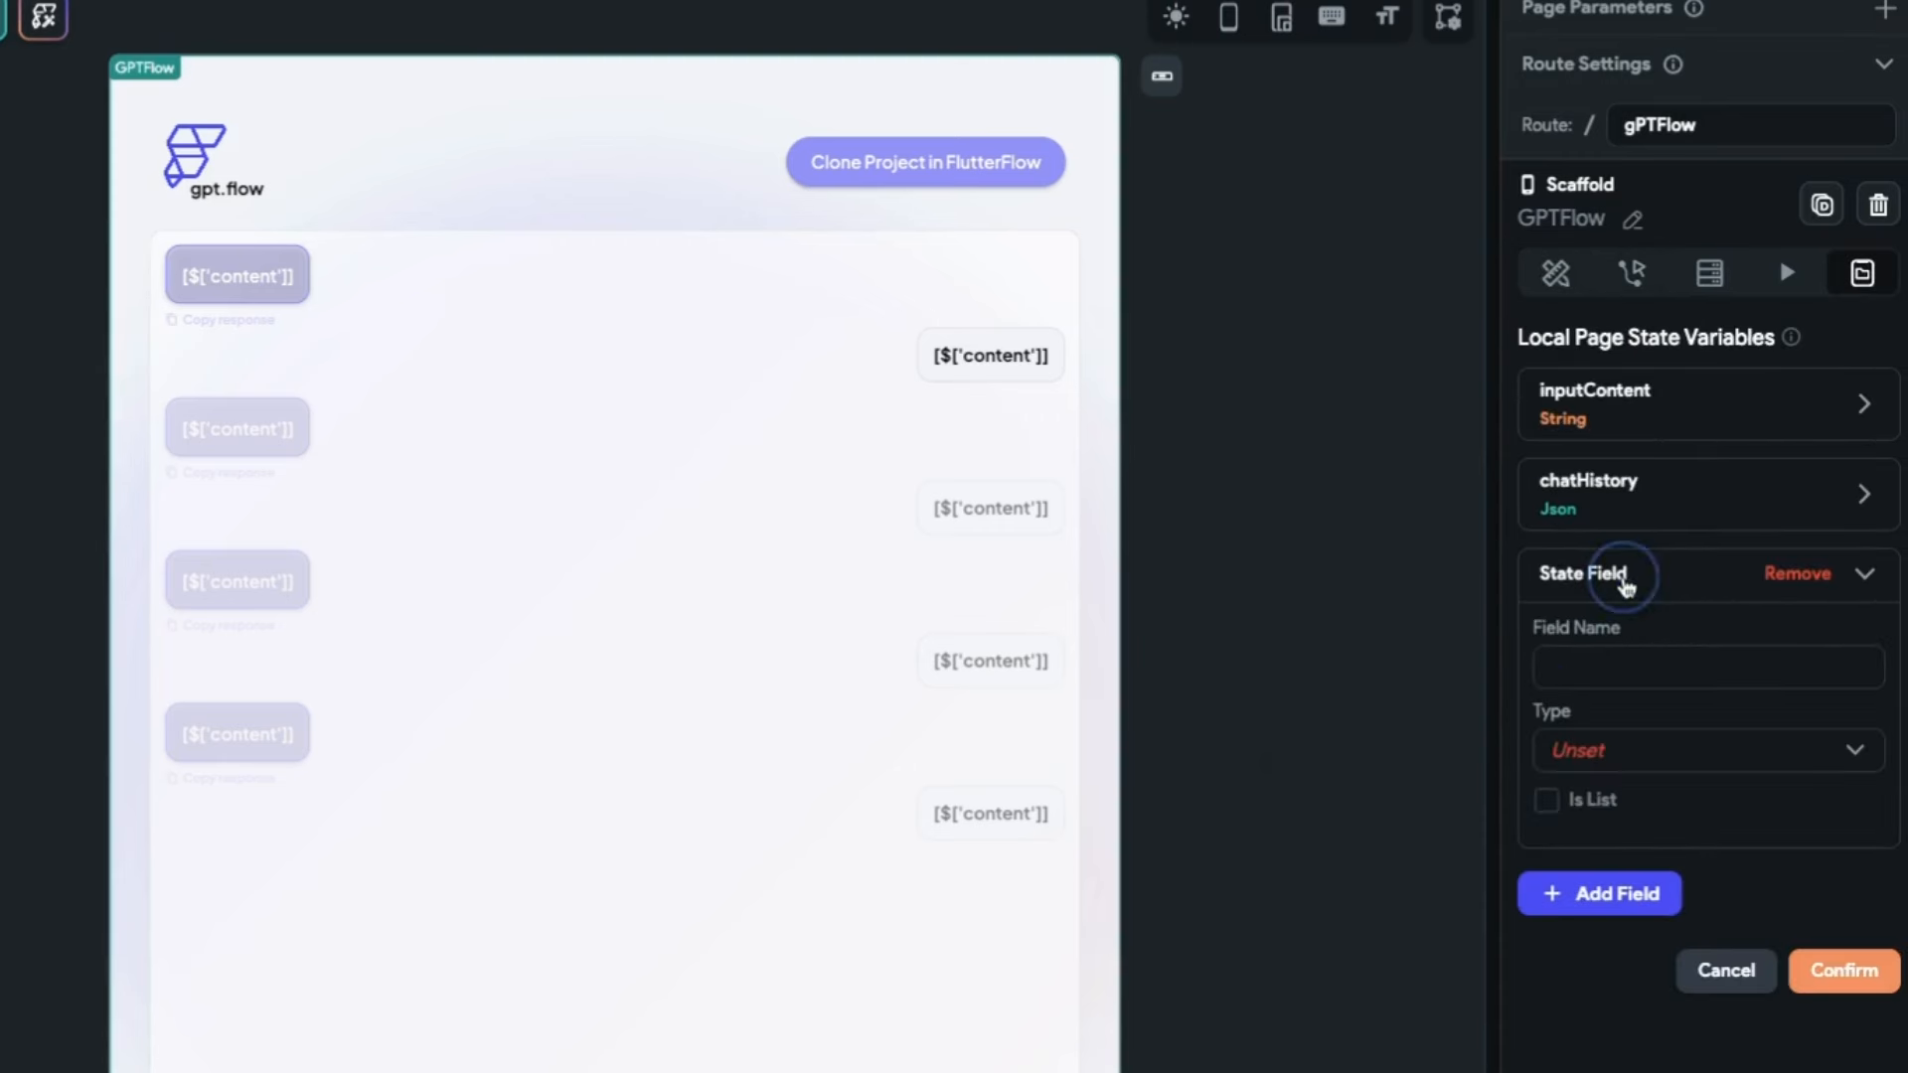
click(1692, 669)
text(threadId)
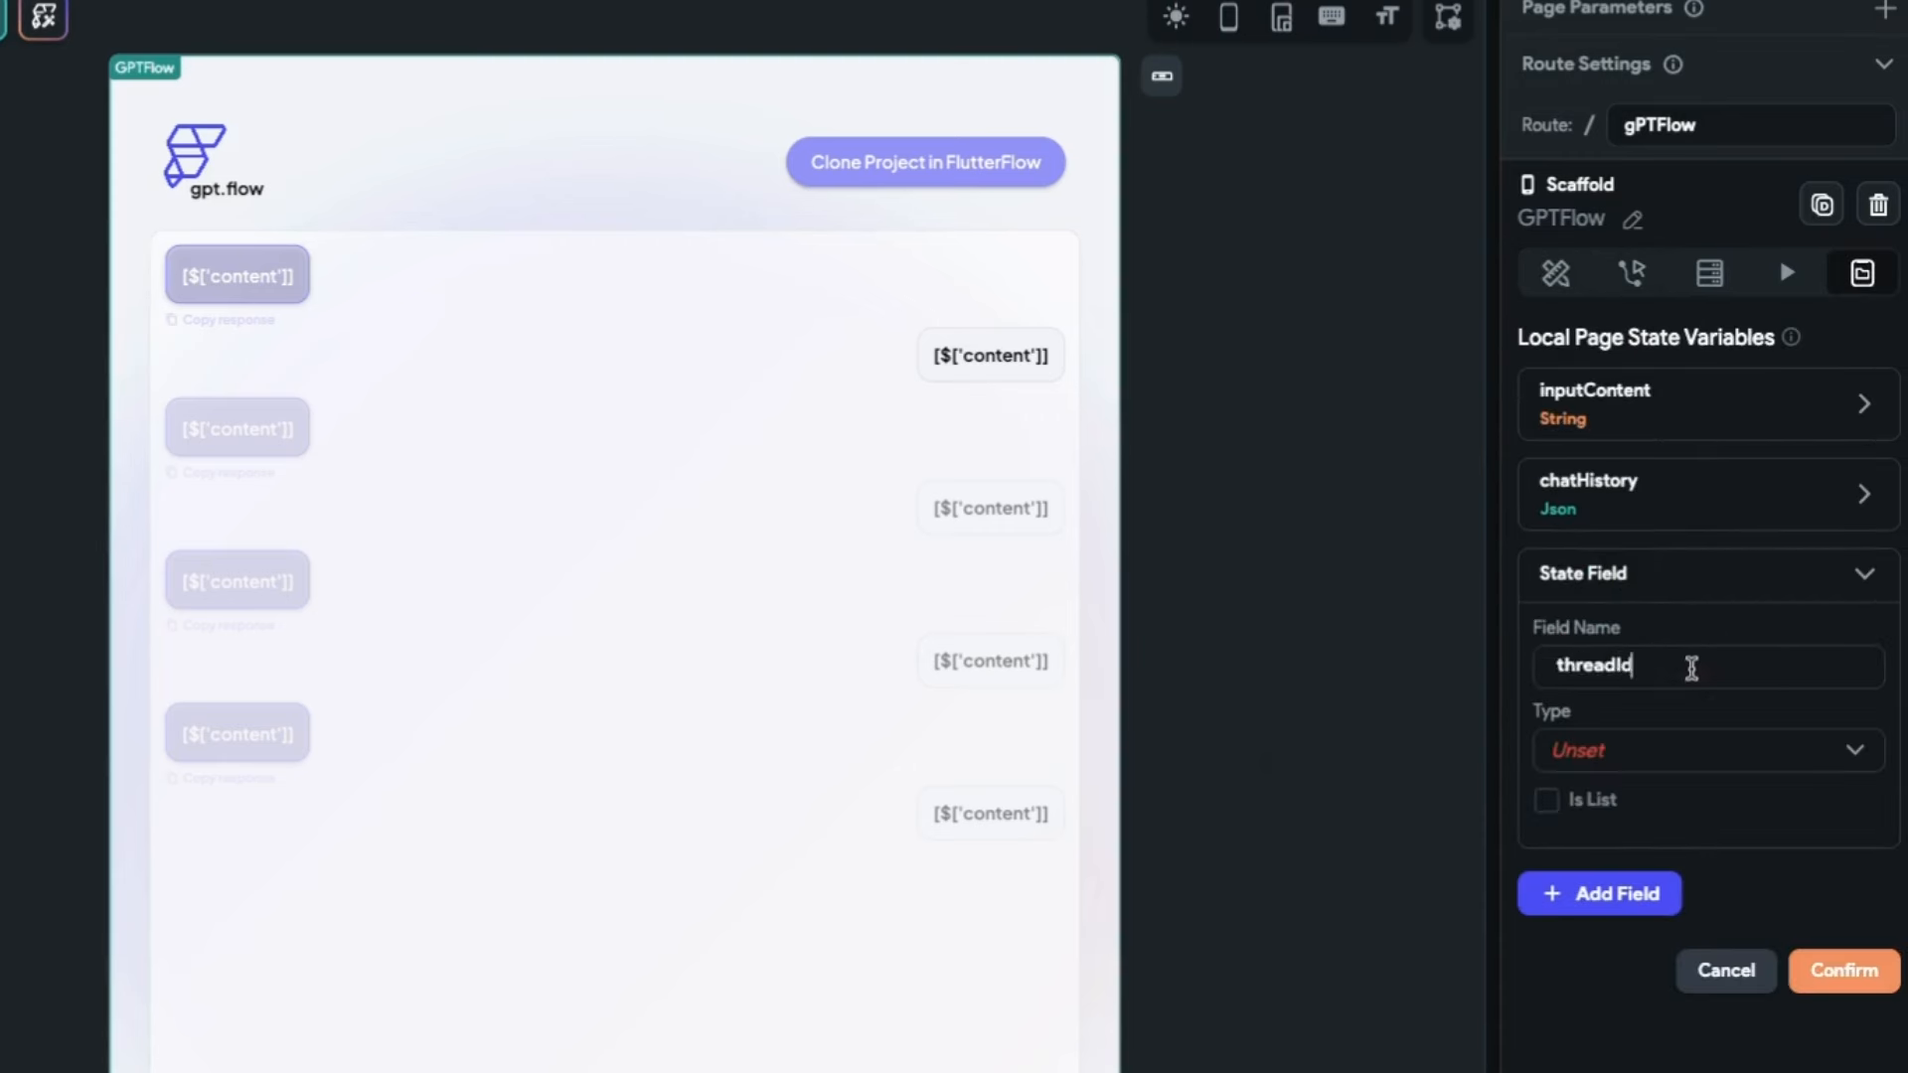
click(1644, 753)
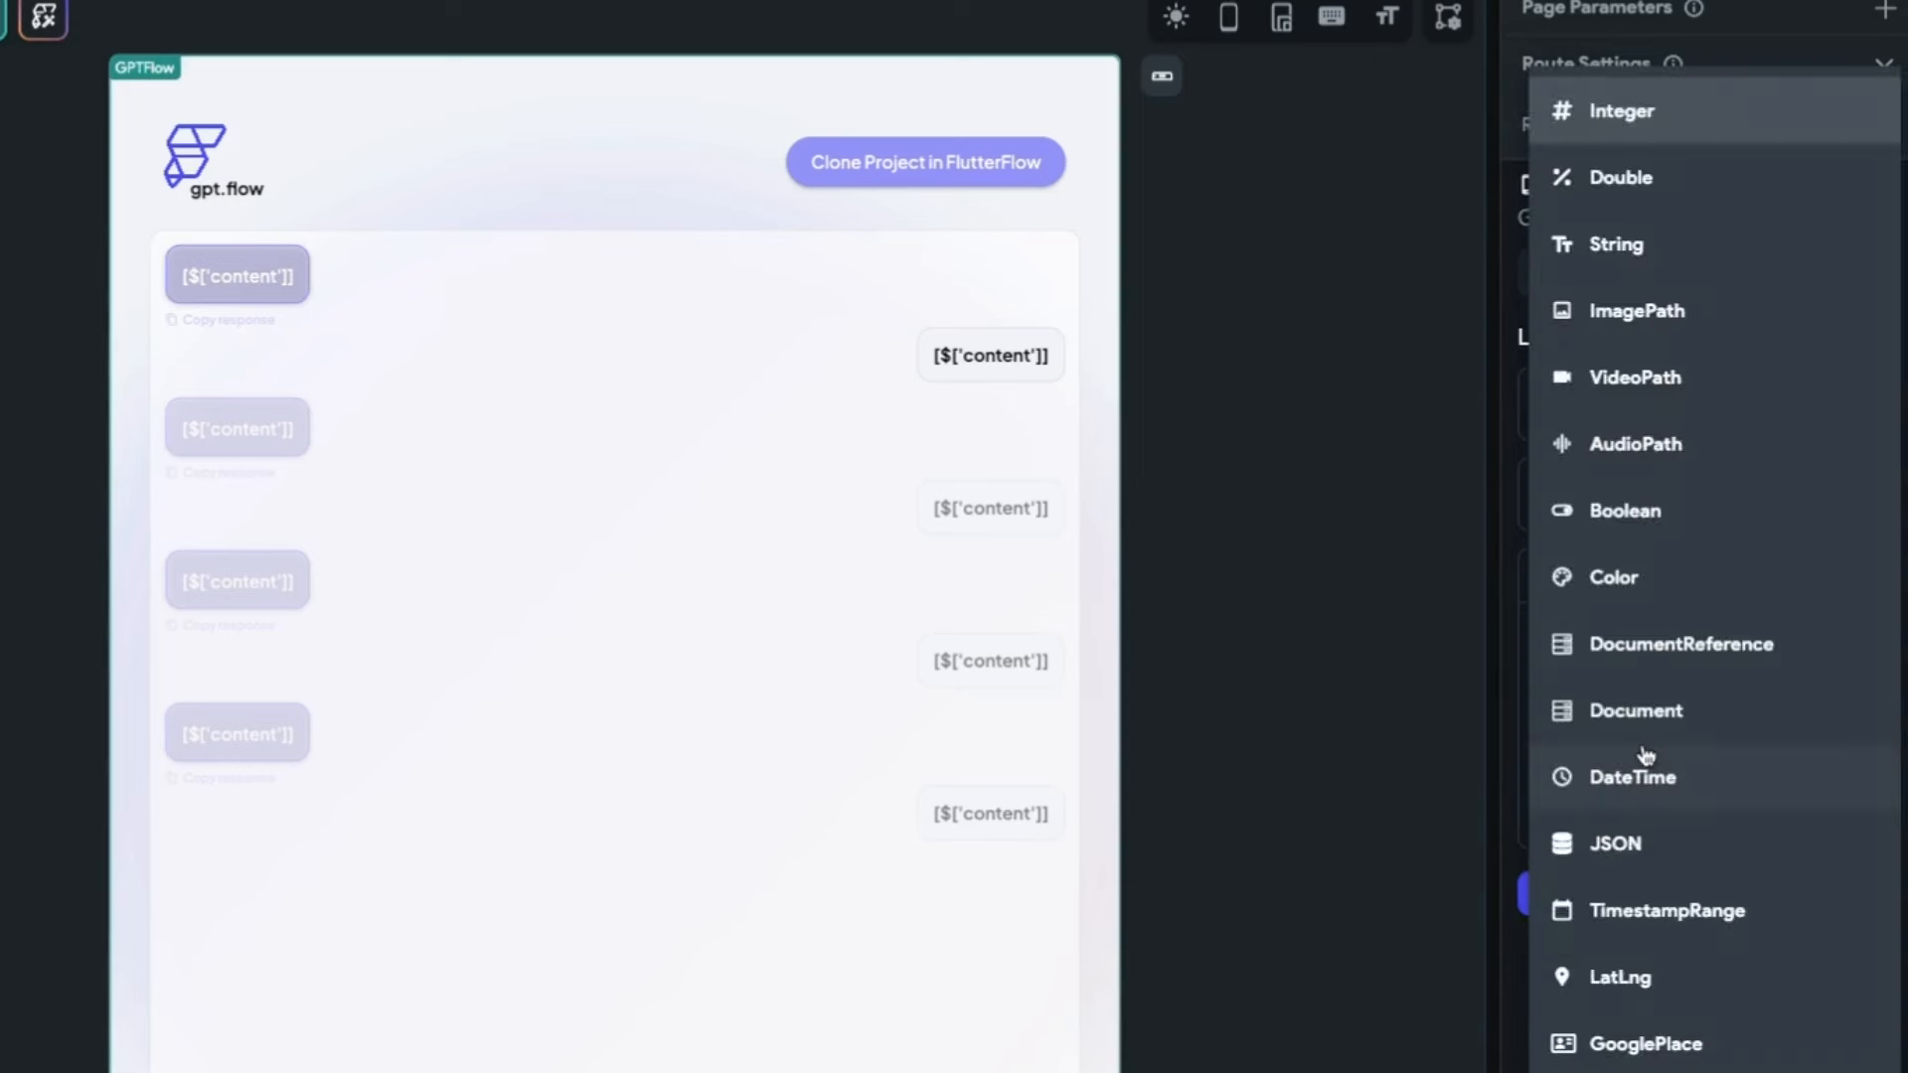
click(1691, 242)
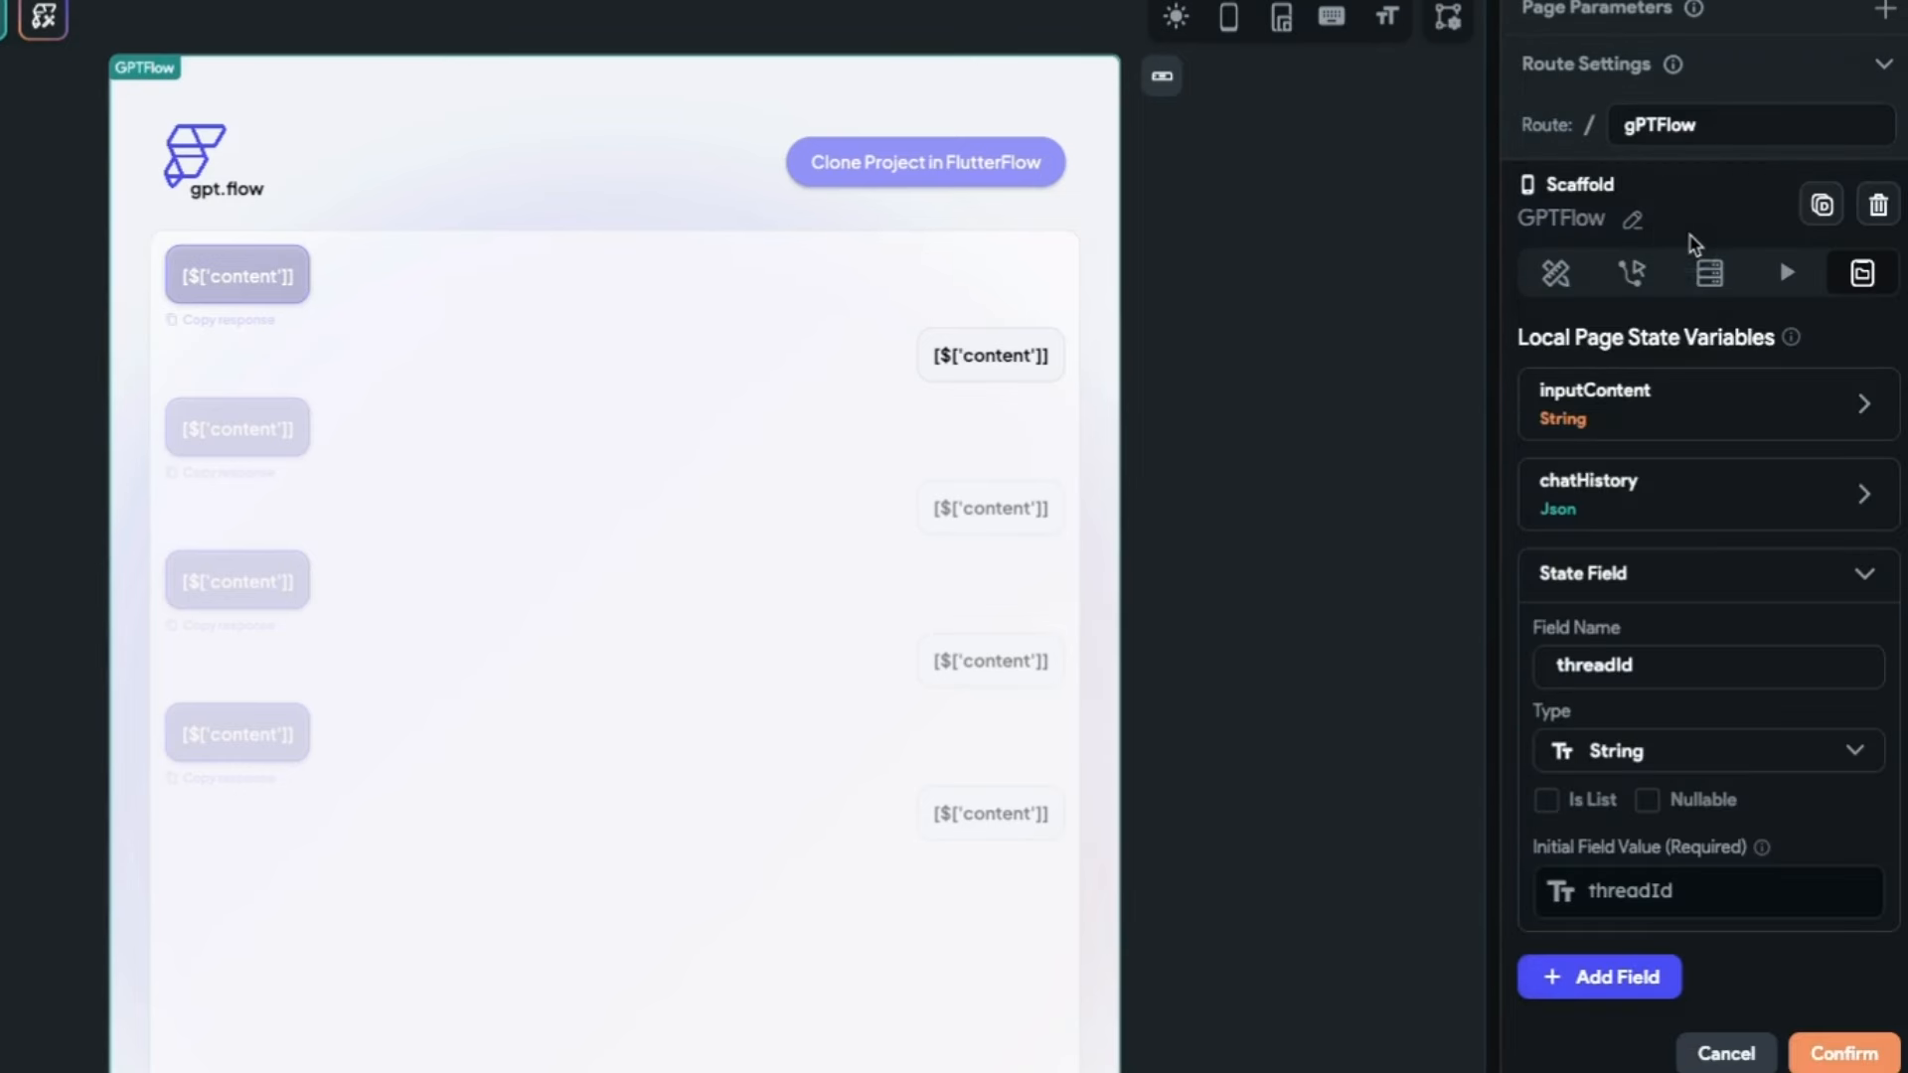
click(1649, 805)
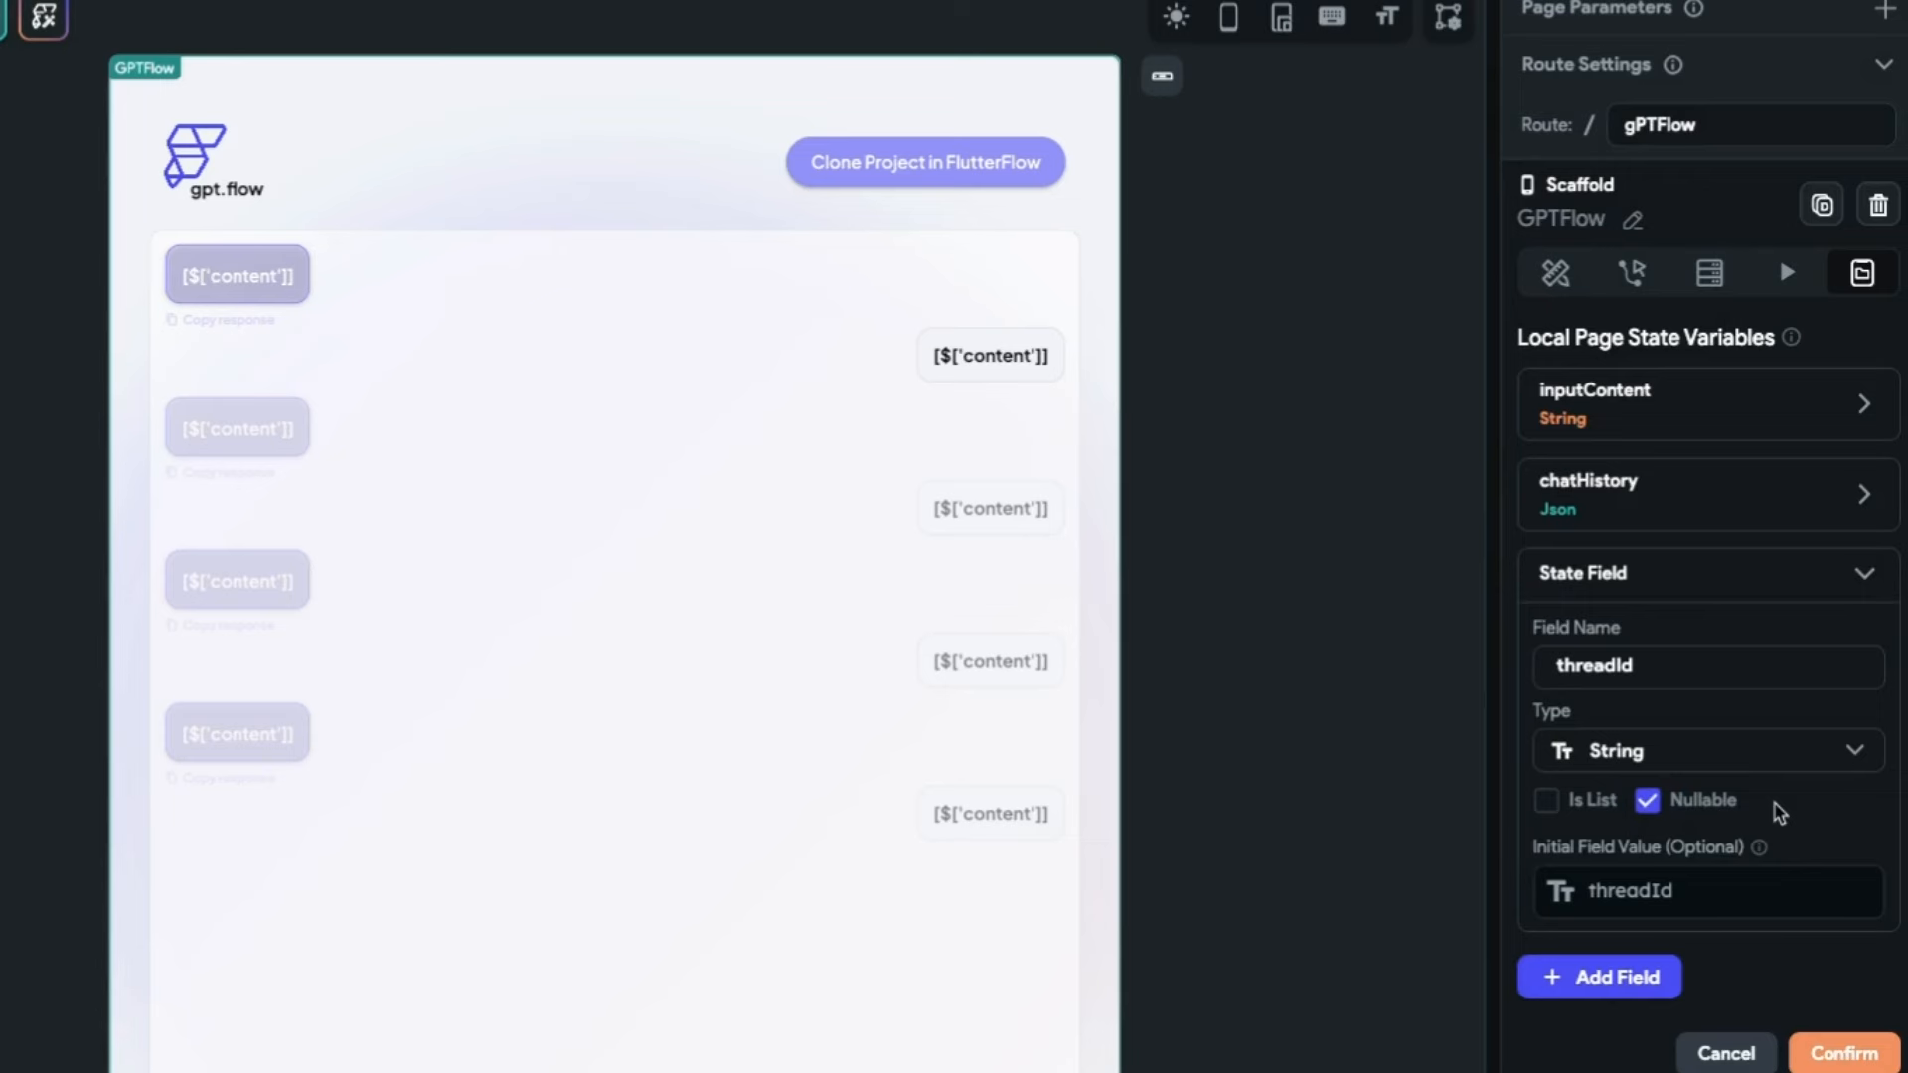
click(1843, 1056)
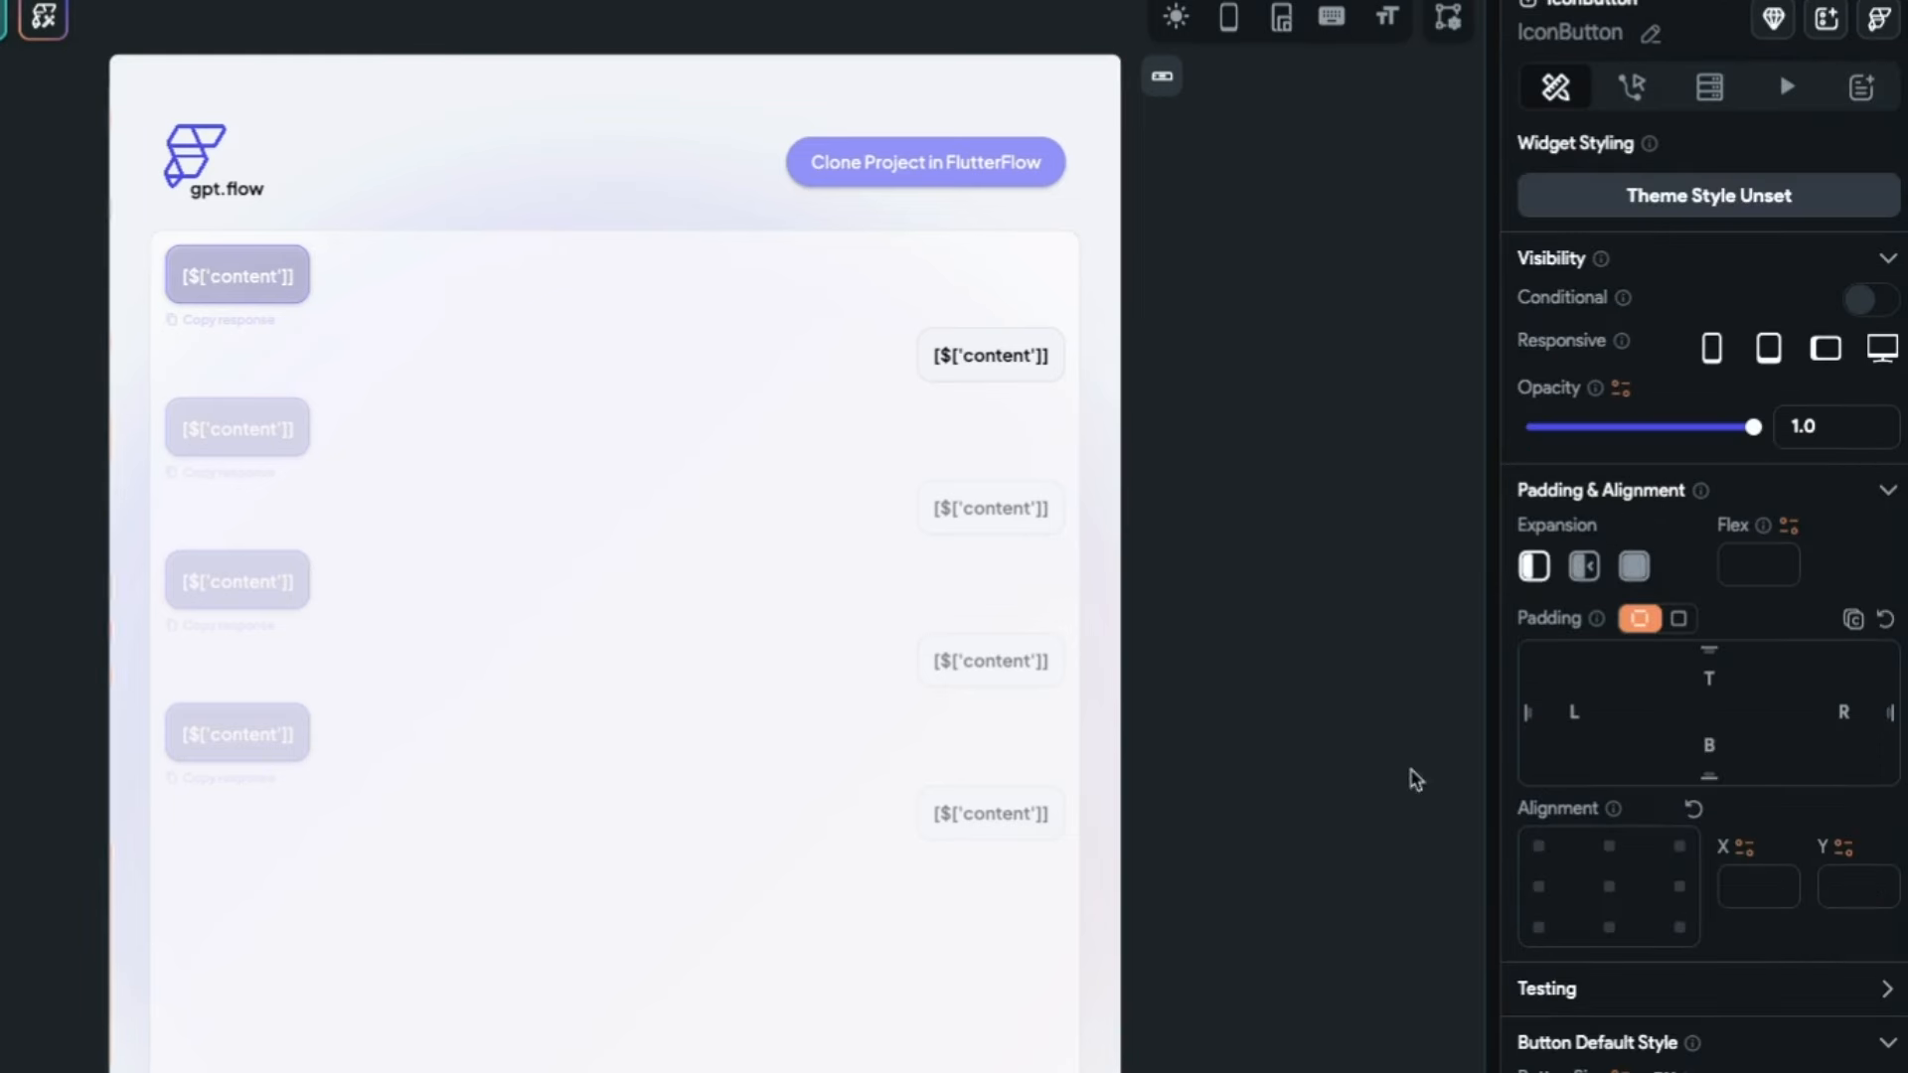
In the IconButton's On Tap flow, switch the Backend Call to the post_chat_website endpoint of the Buildship Videos group
click(1631, 86)
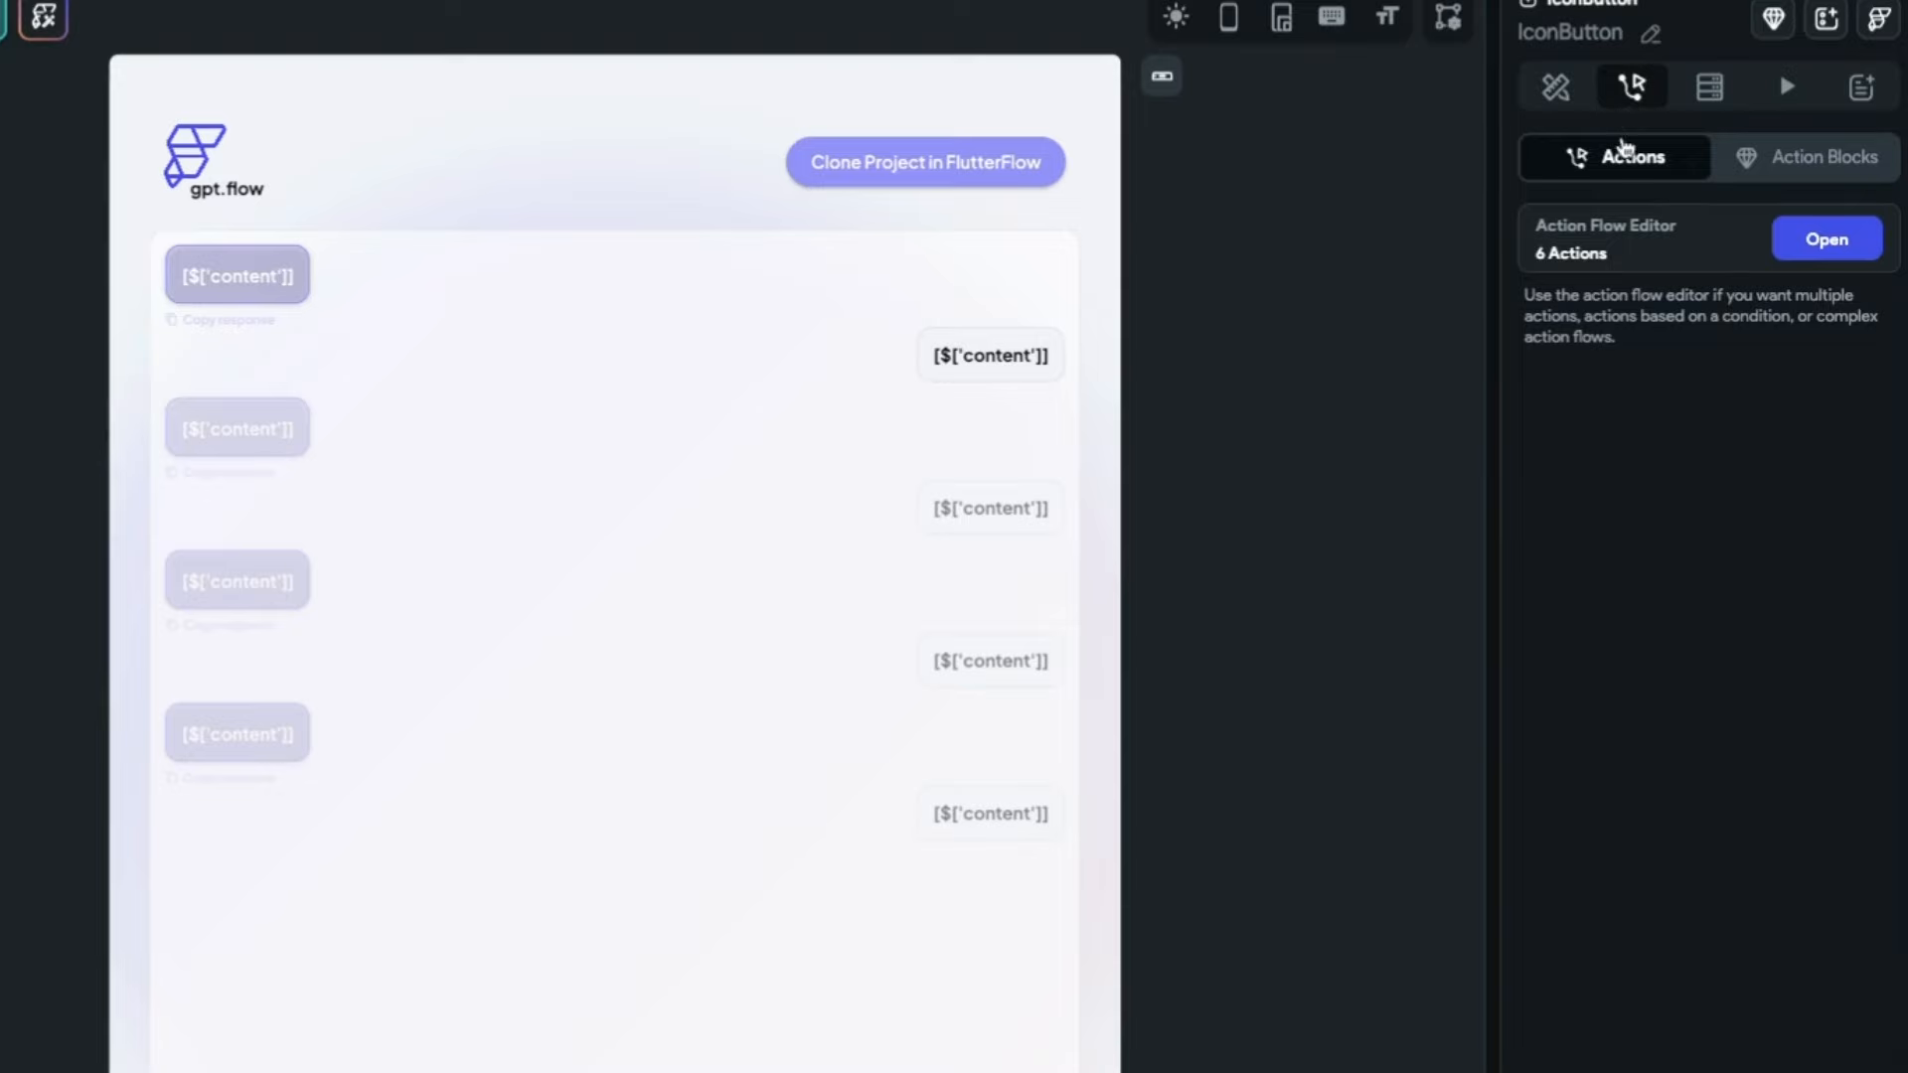
click(1825, 239)
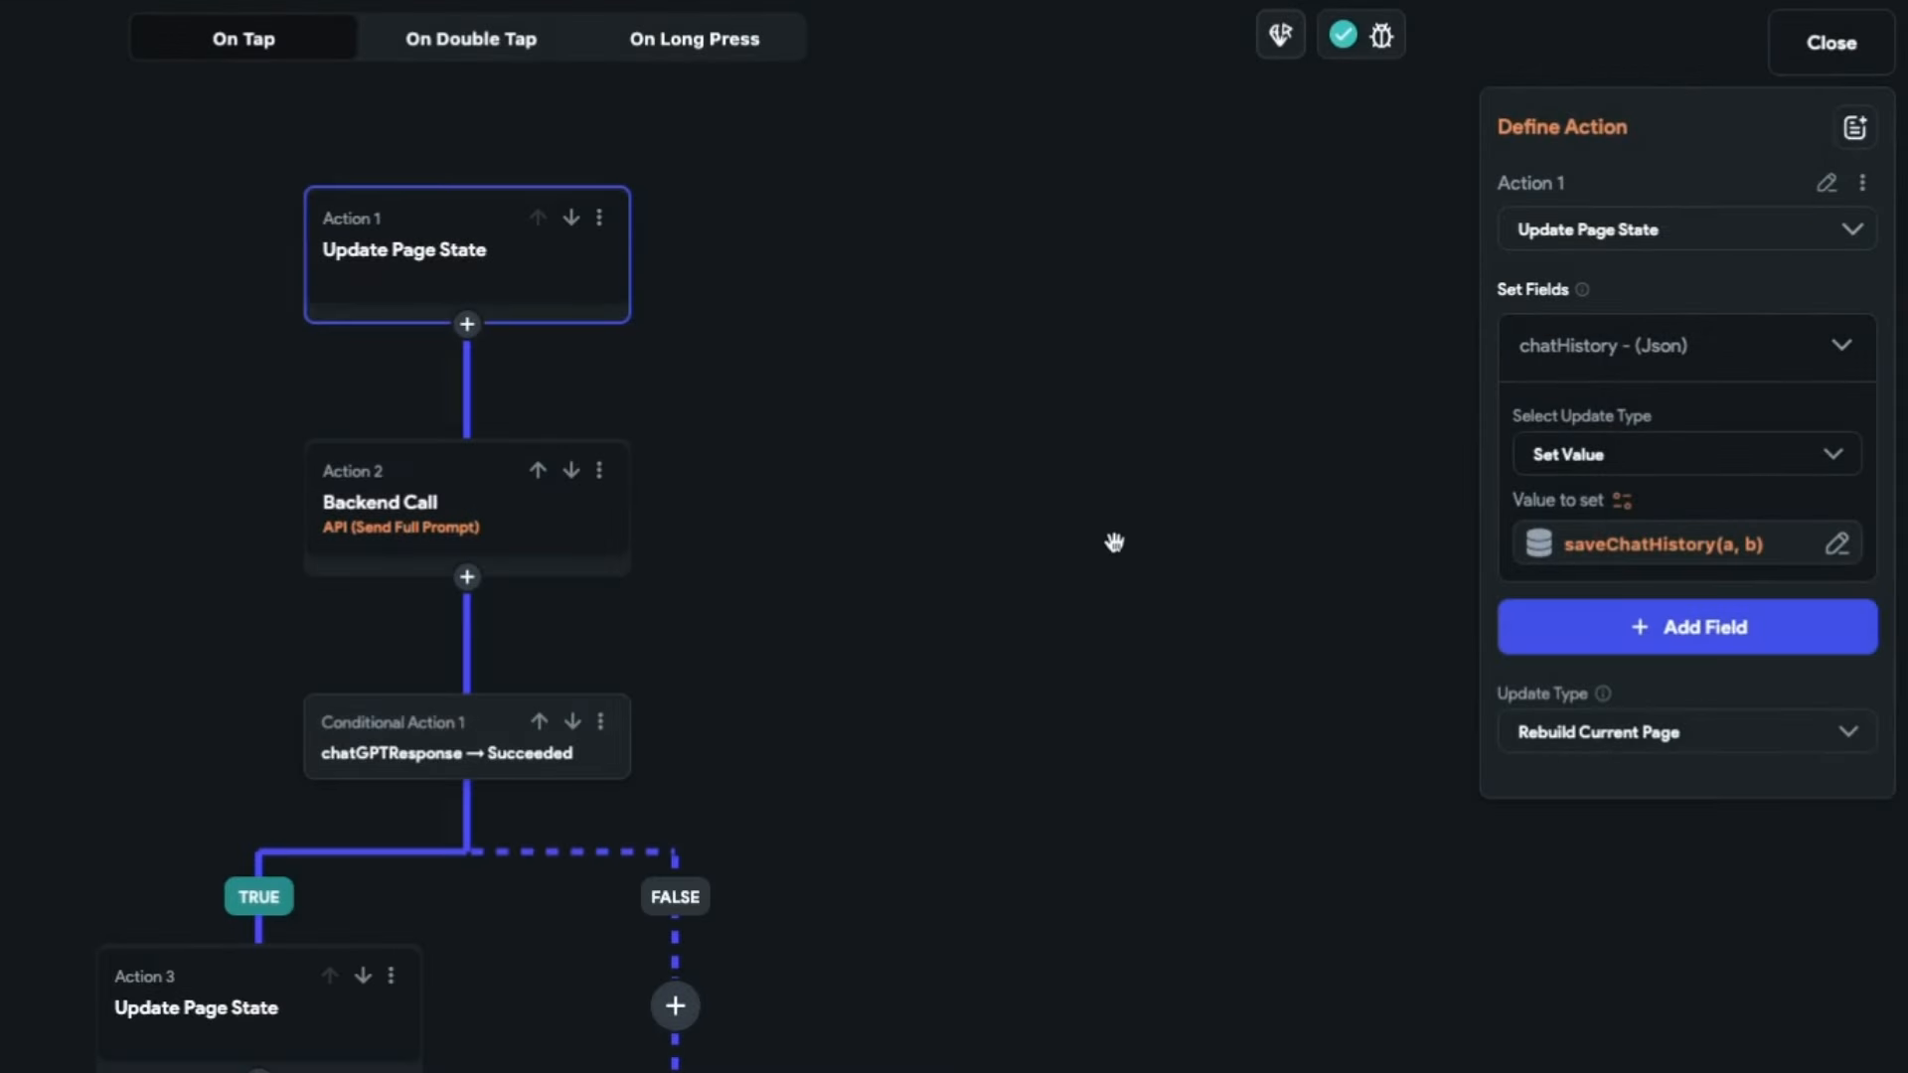
click(503, 535)
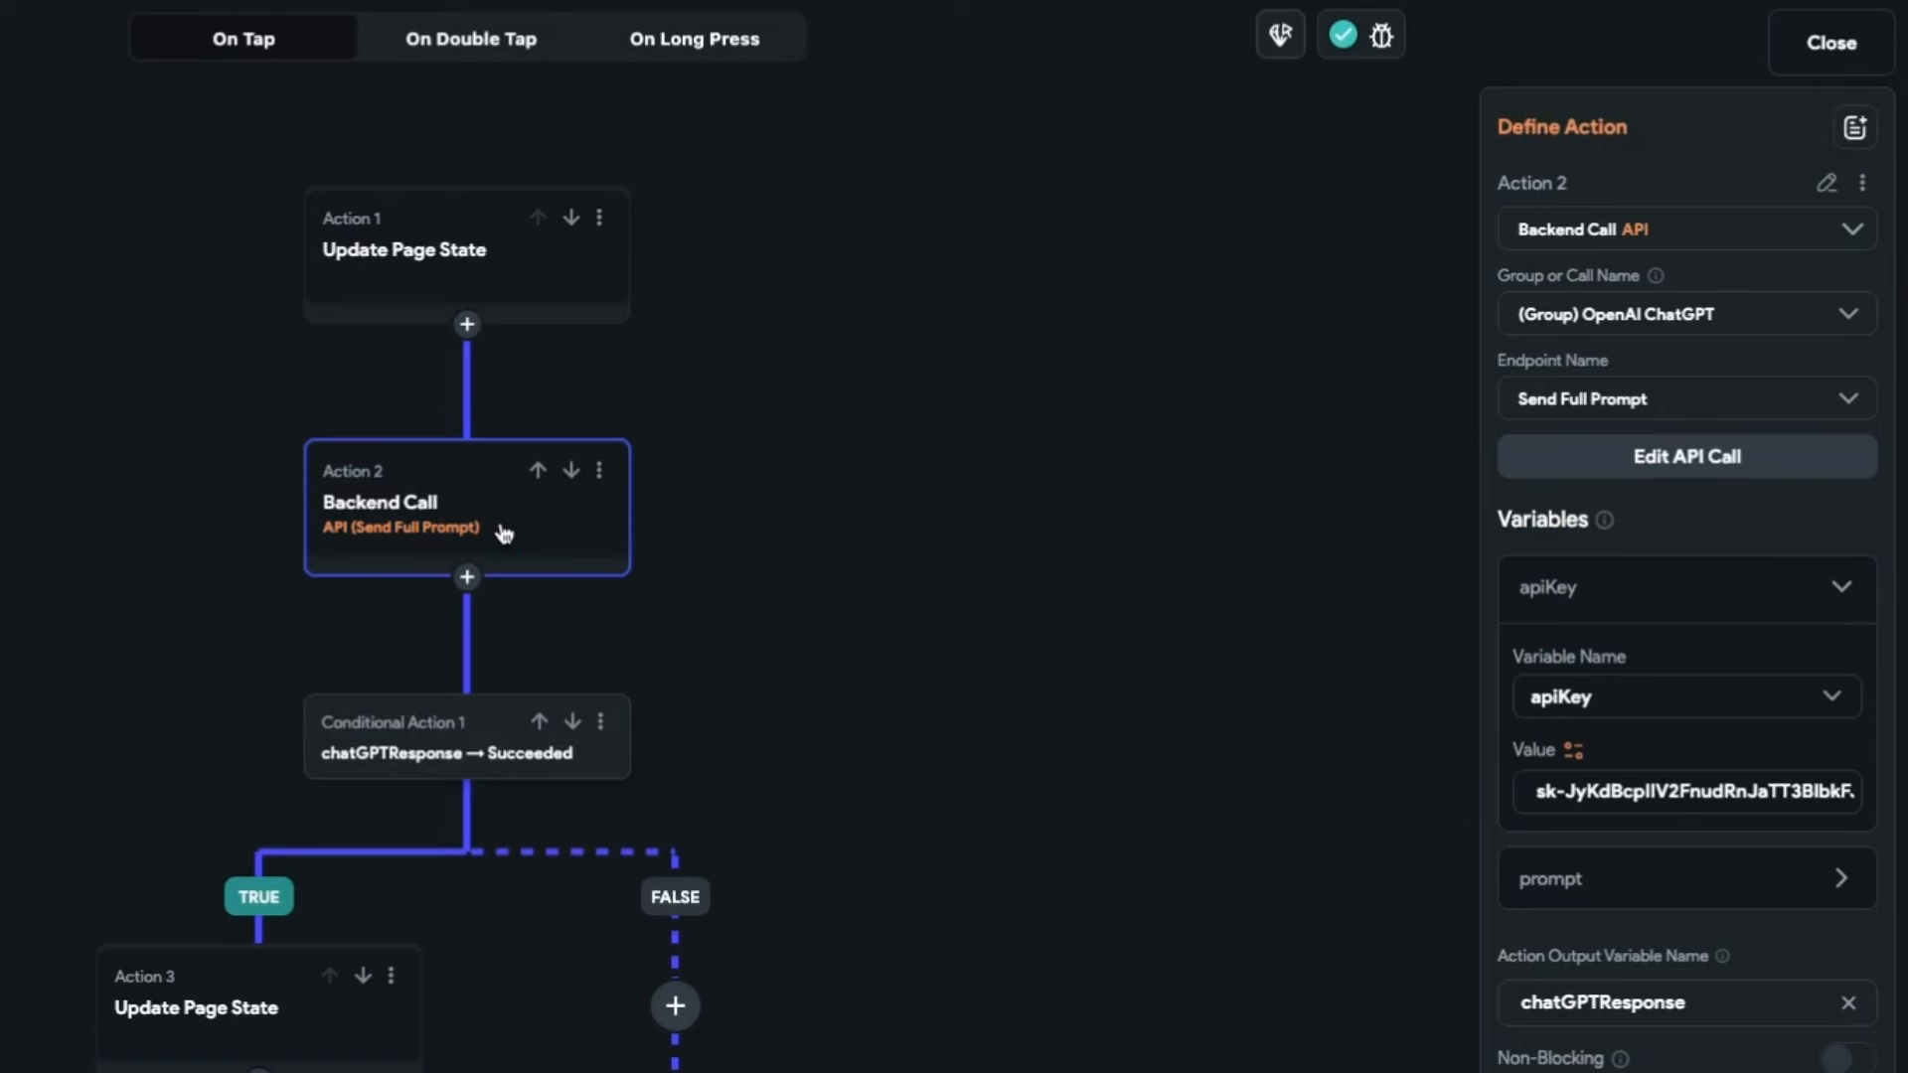
click(1757, 312)
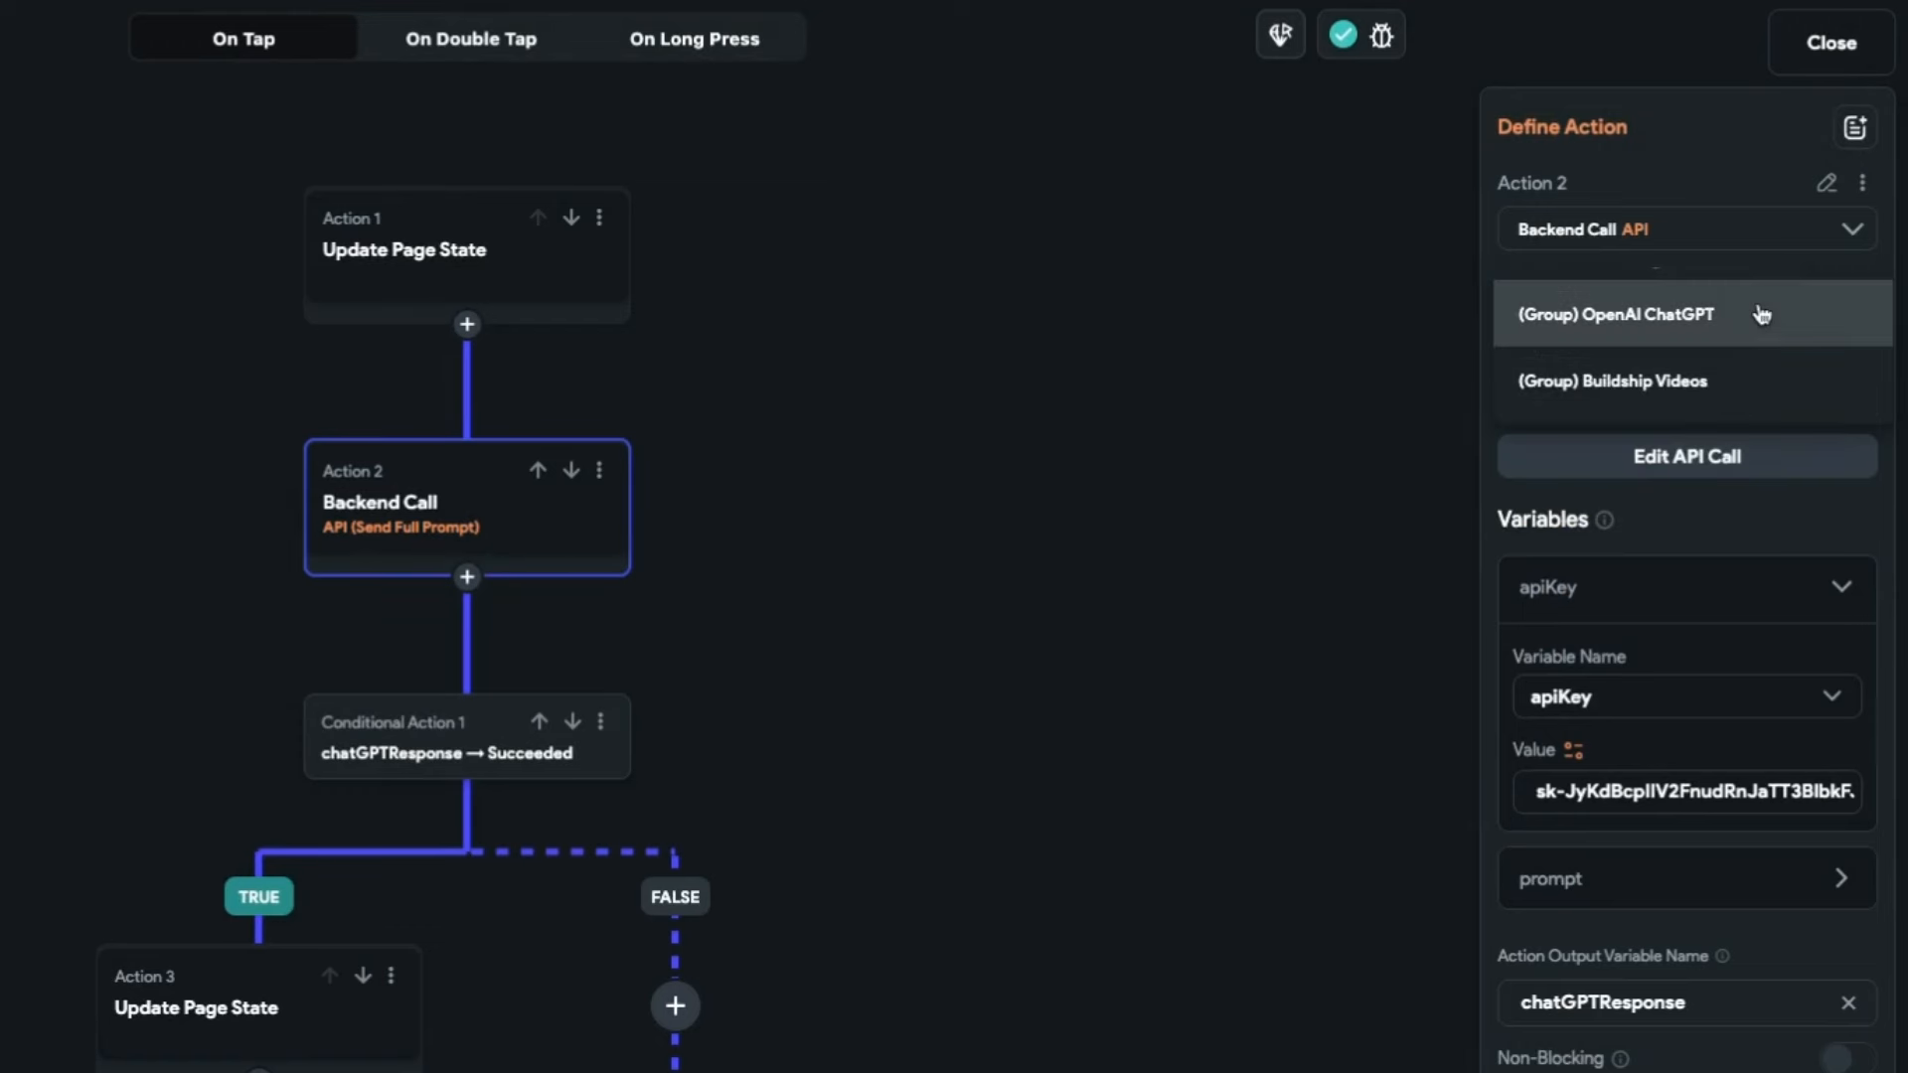
click(1742, 384)
click(1669, 398)
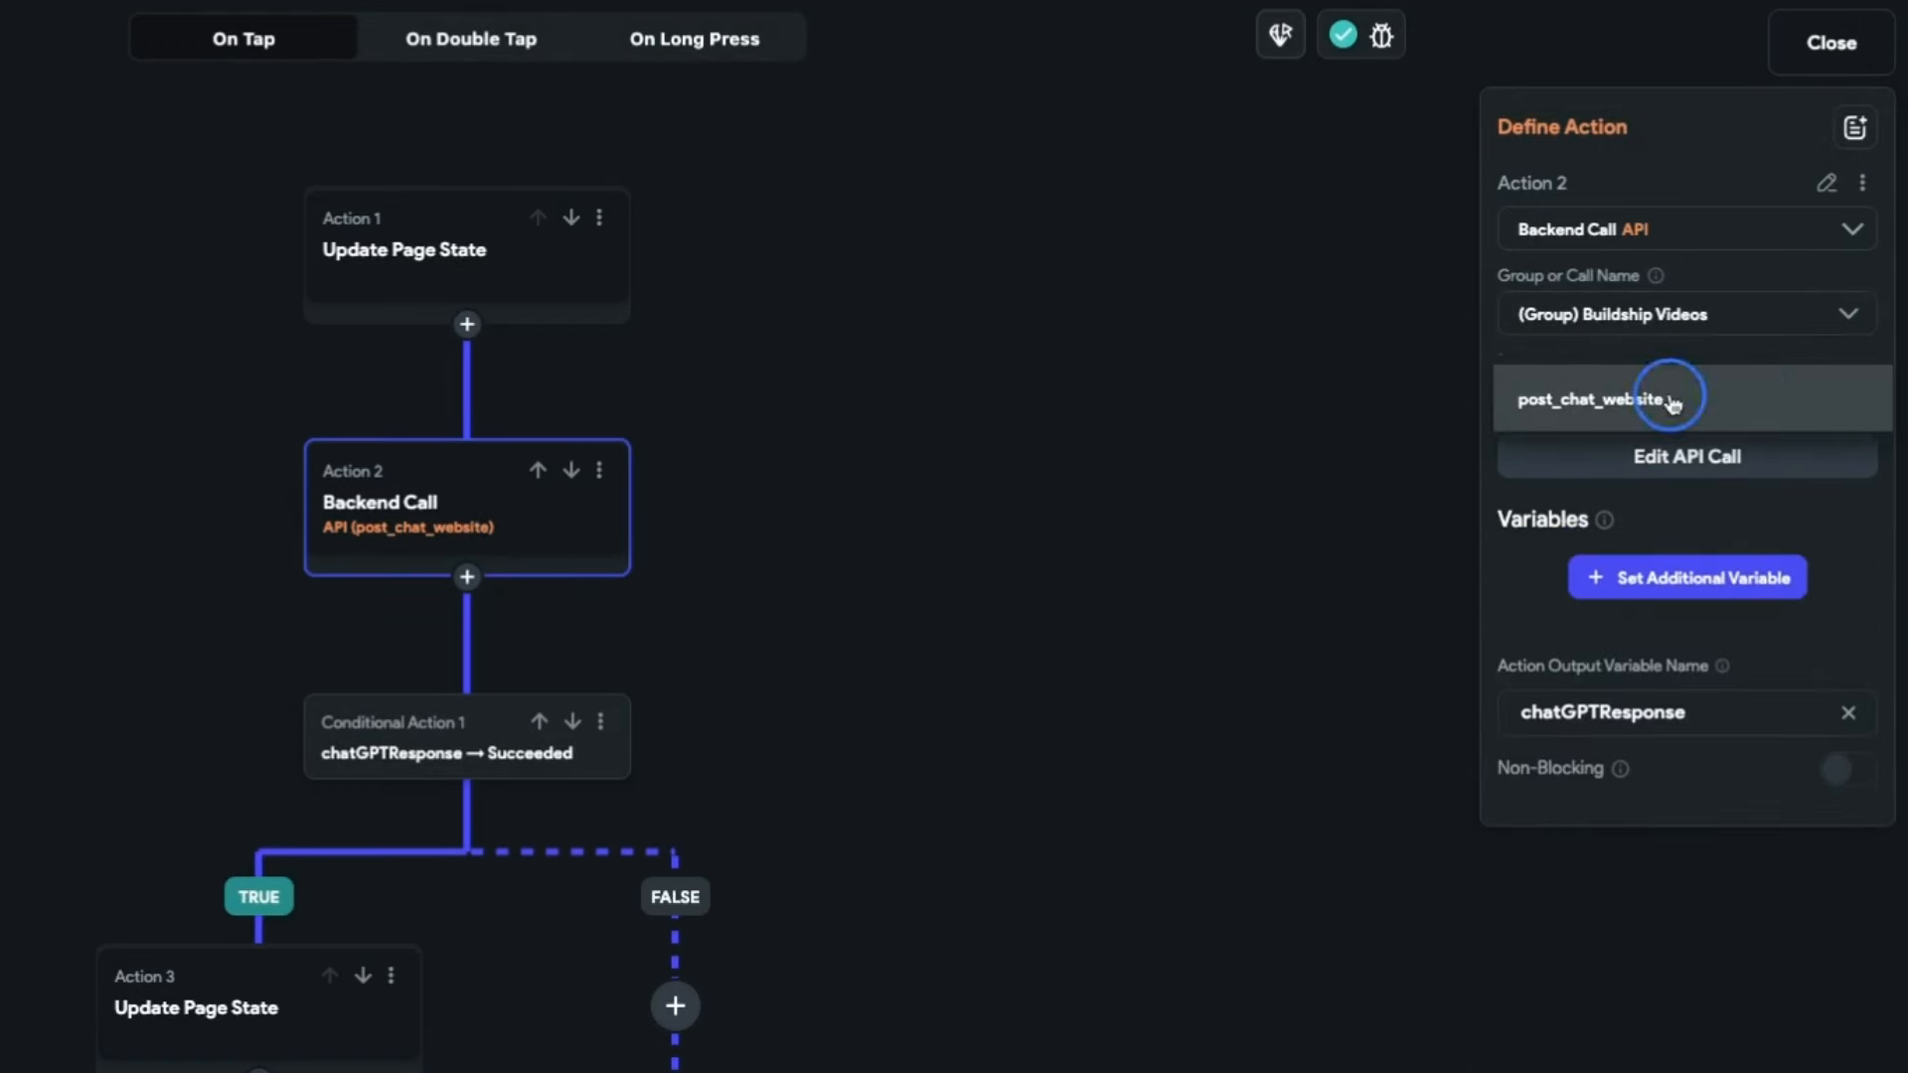
click(1673, 400)
Add threadId as a variable of the Backend Call and name the action output variable assistantAI
click(1709, 584)
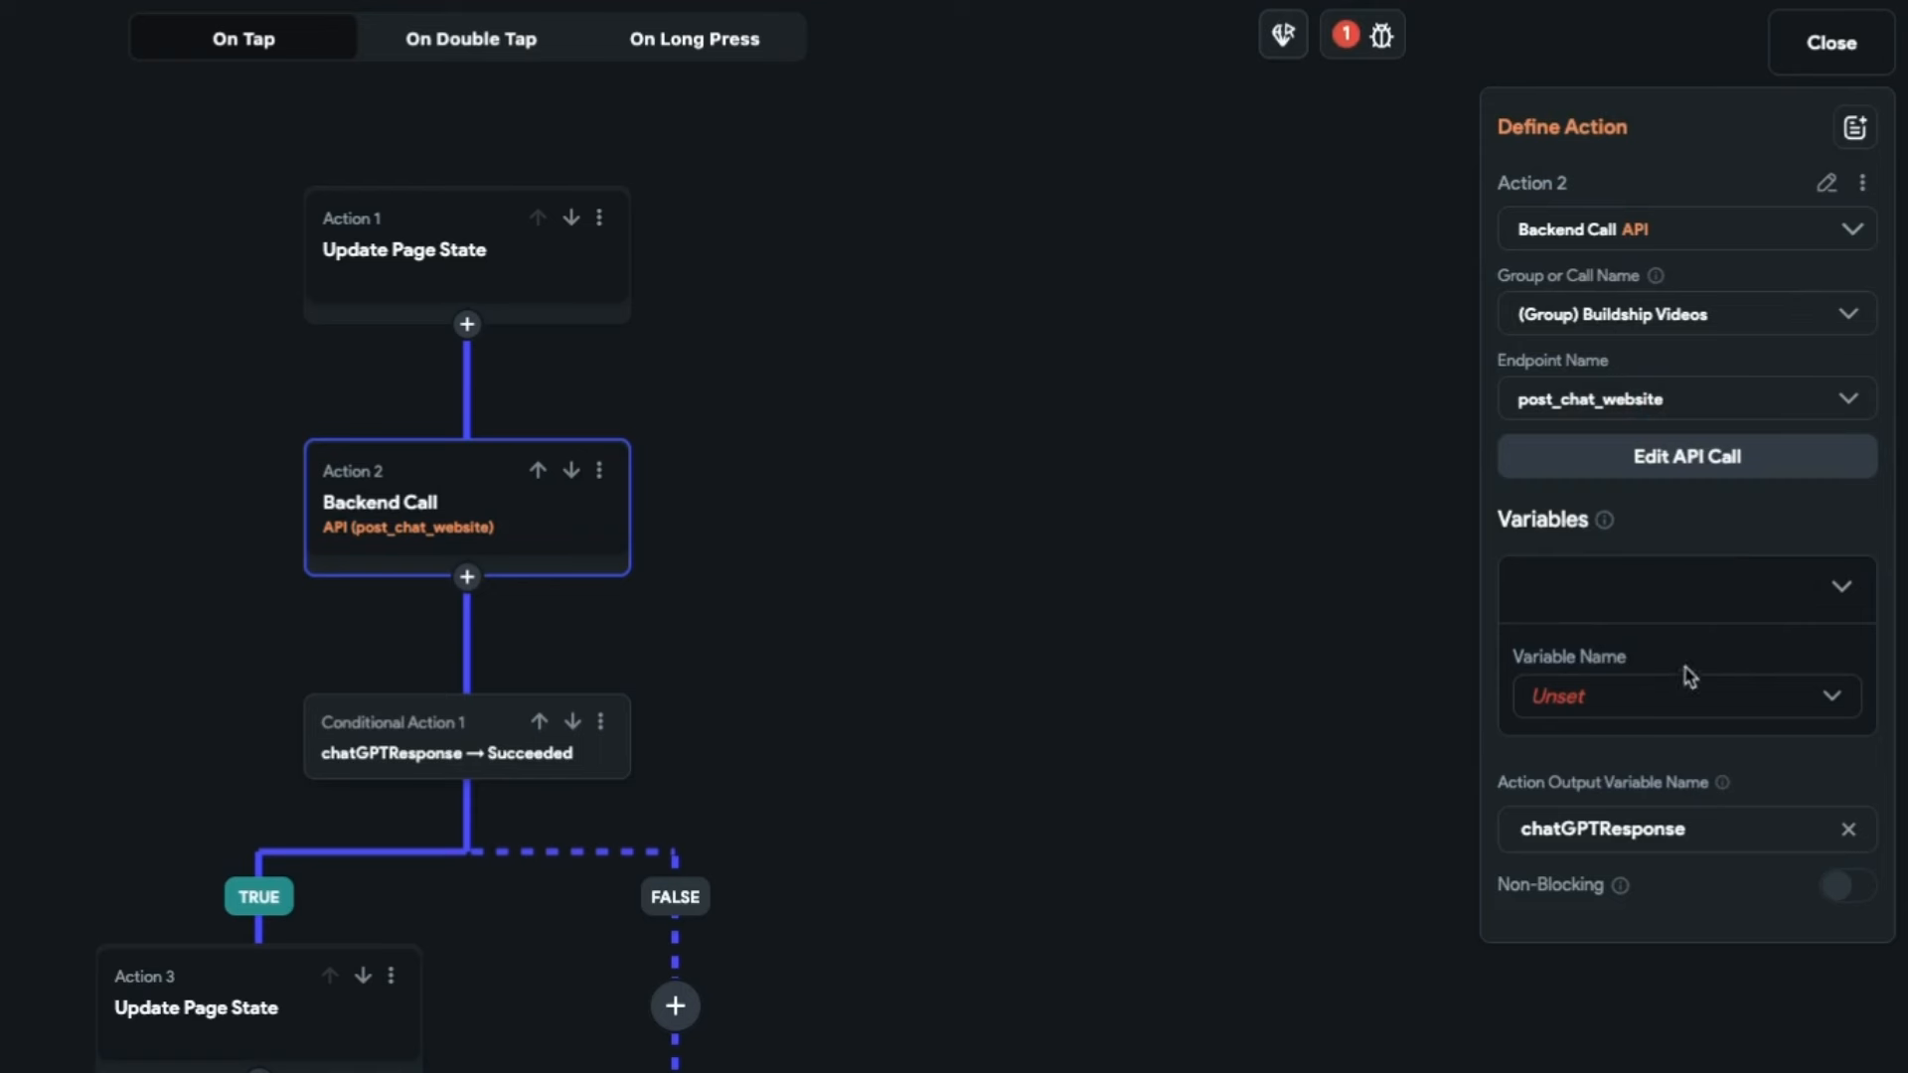
click(1701, 700)
click(1703, 696)
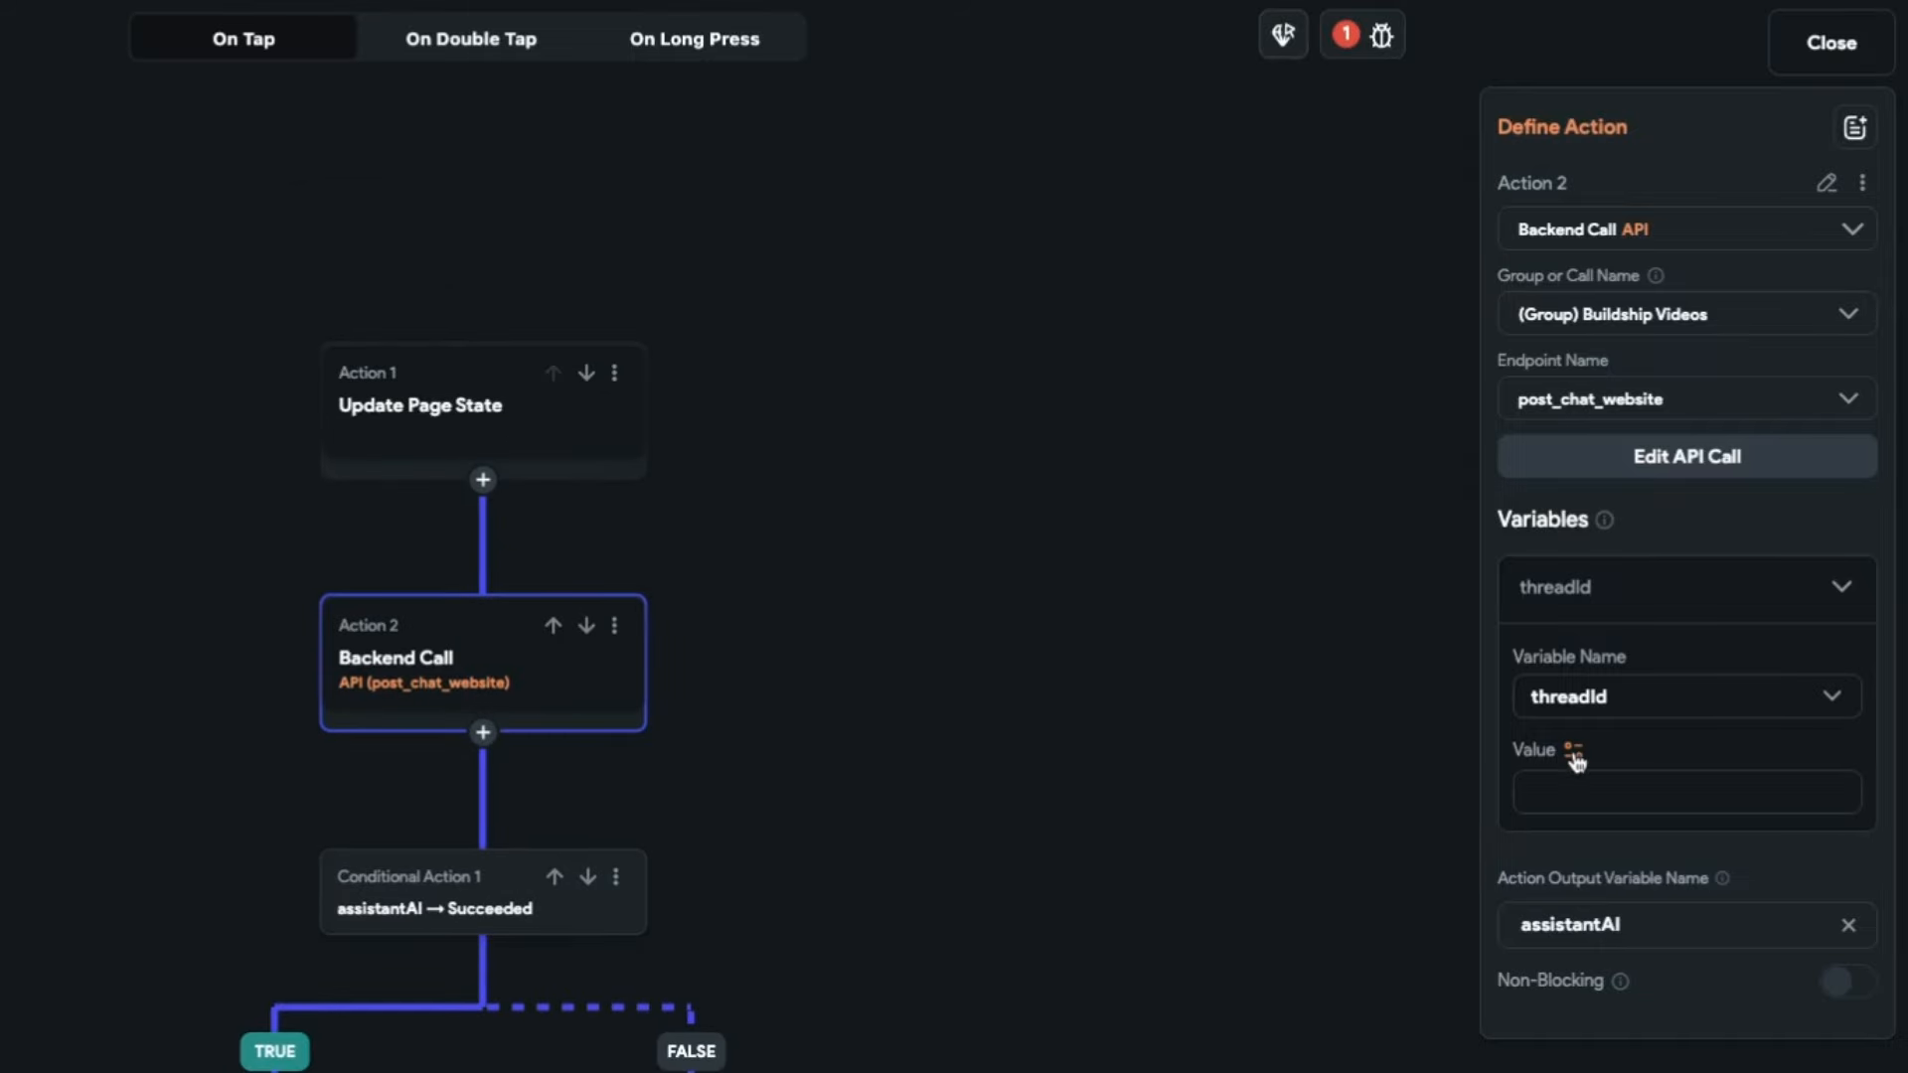
Make the value of the Backend Call's threadId variable a Conditional Value (If/Then/Else)
click(1576, 758)
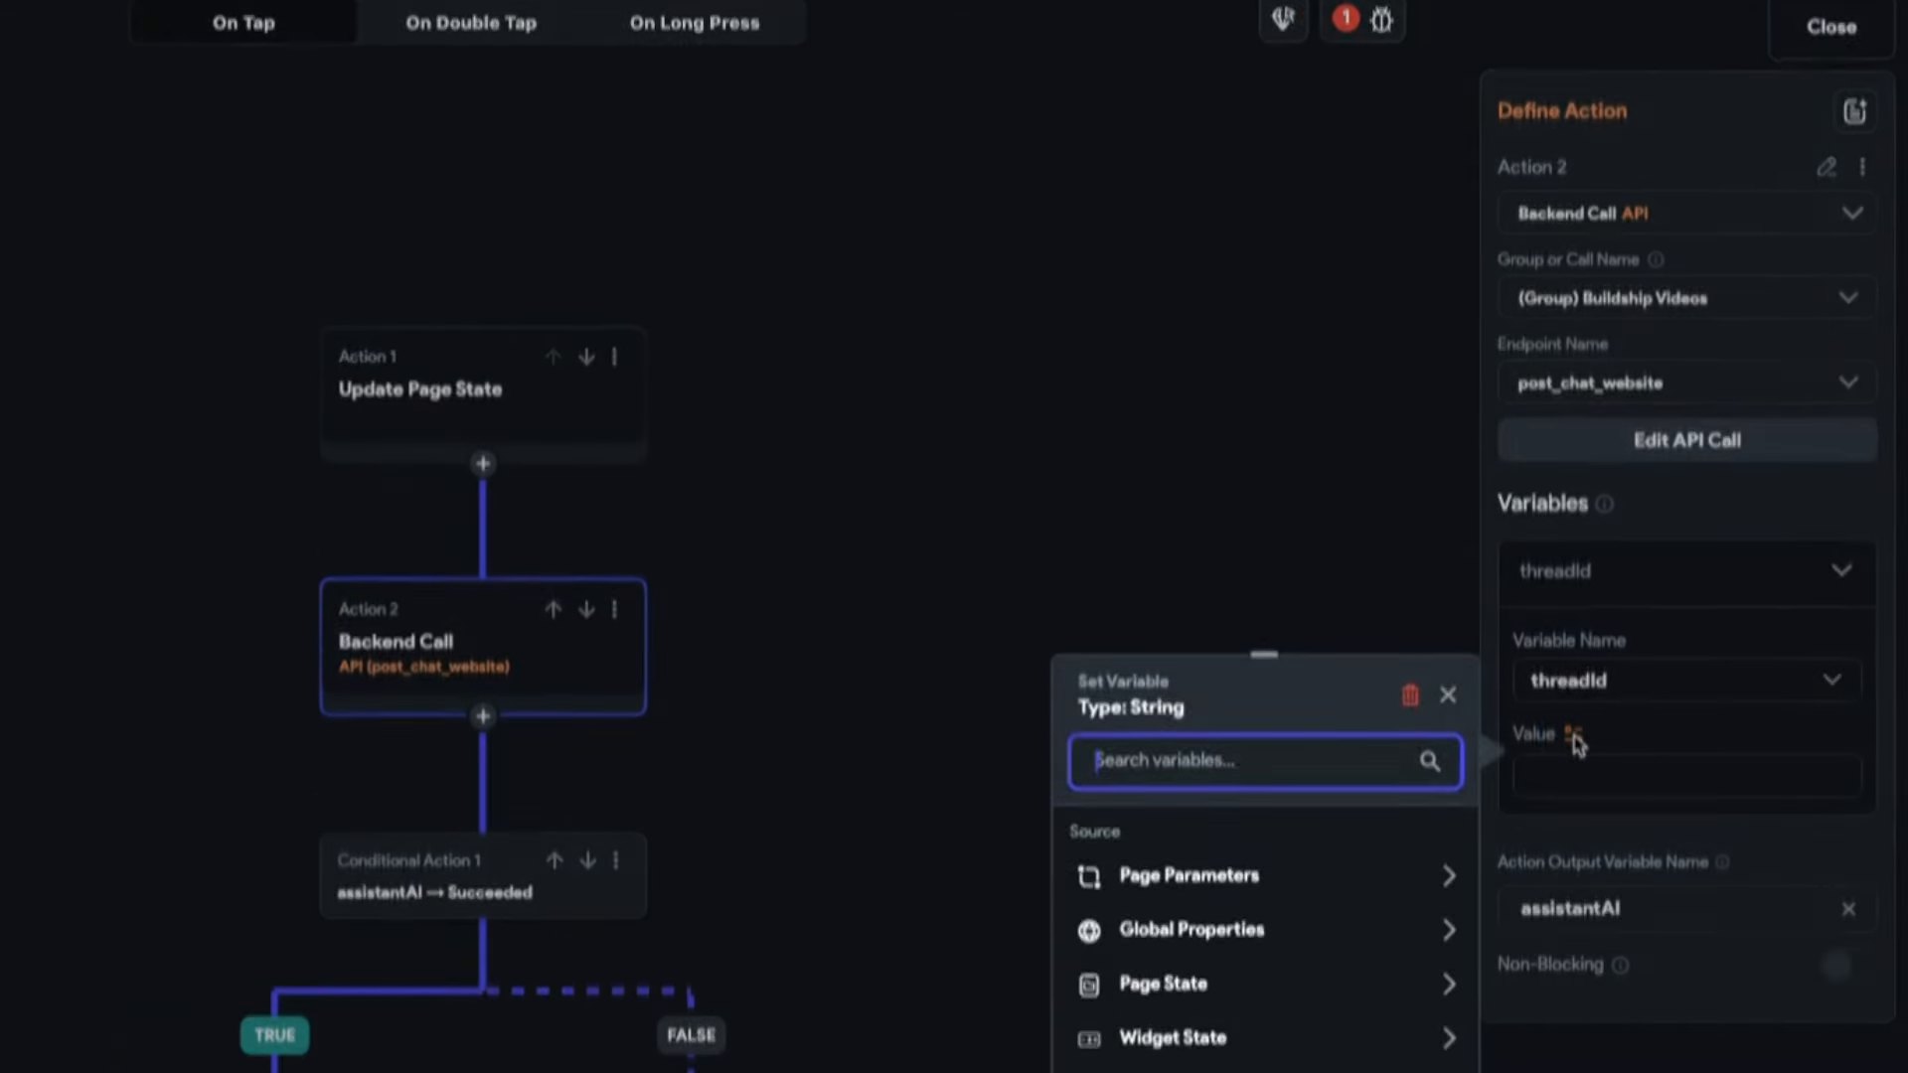
scroll(1320, 837, down, 3)
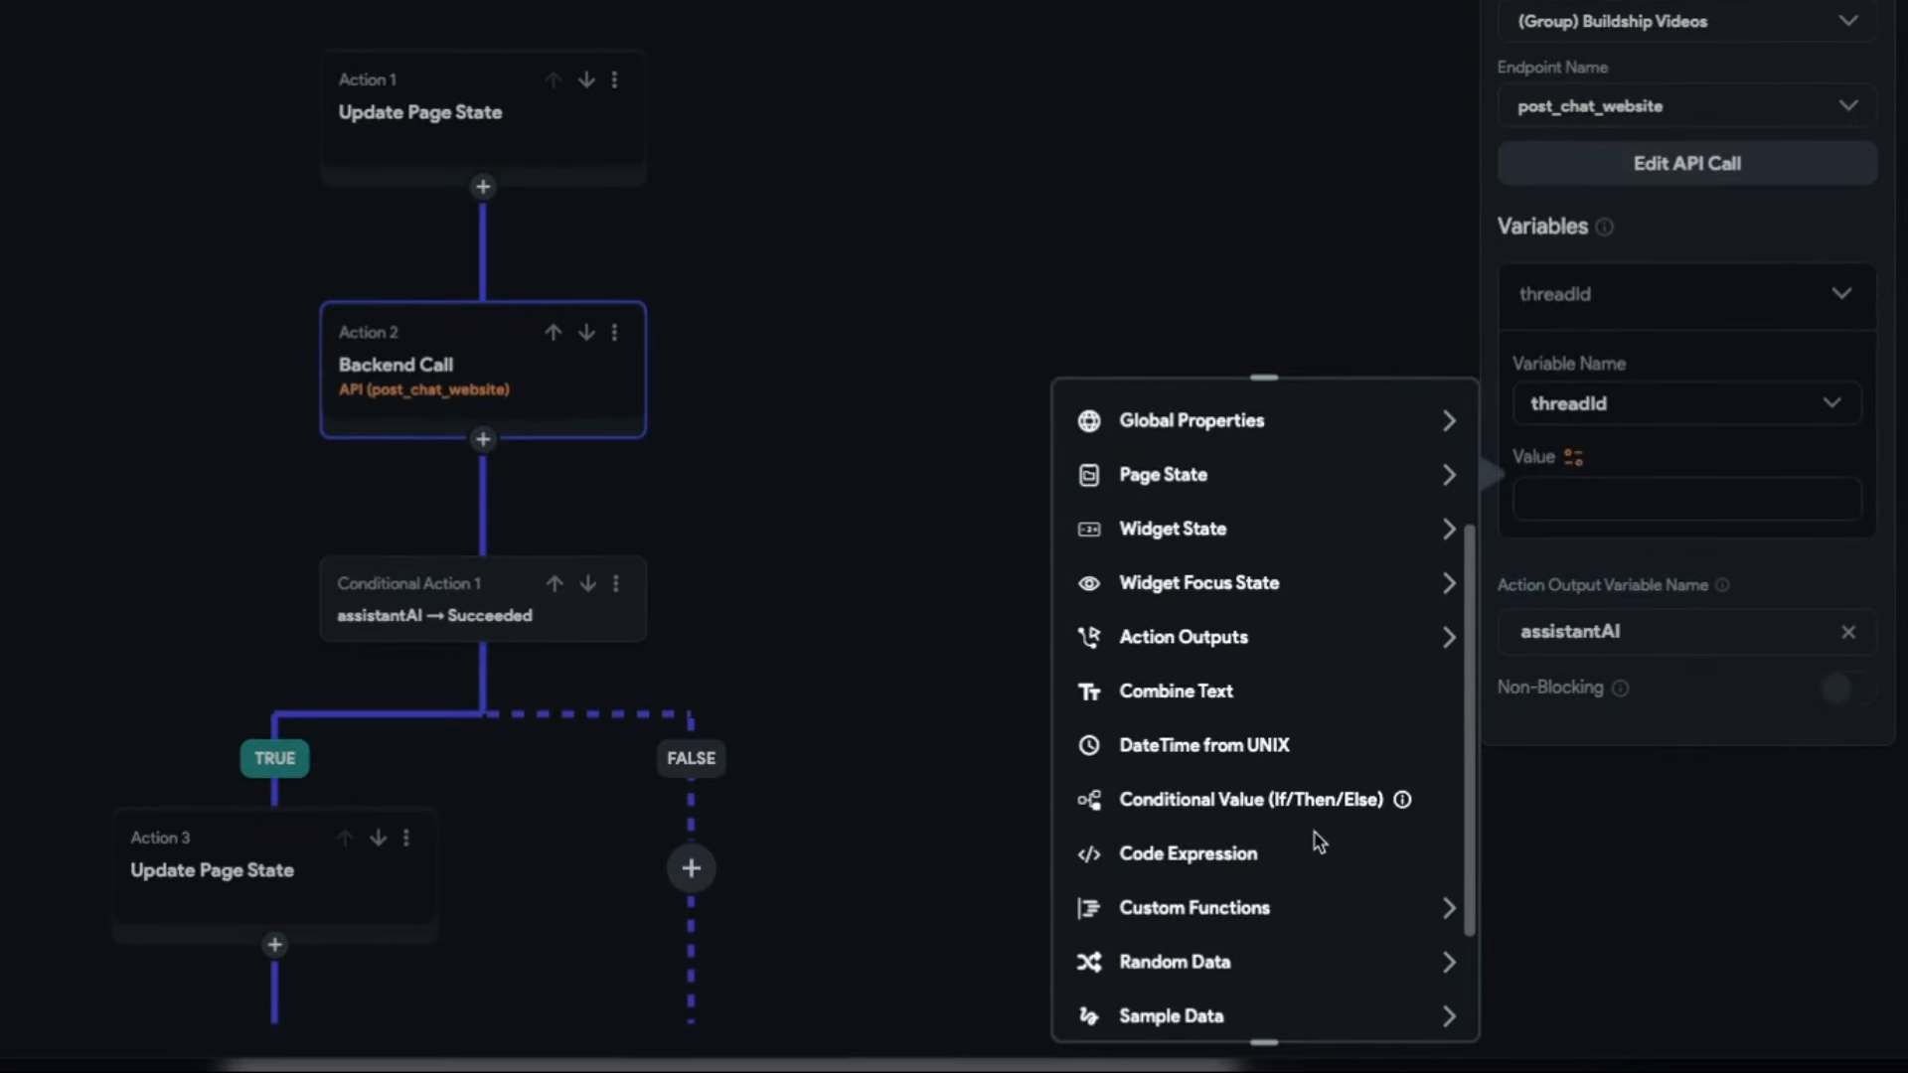
click(1329, 801)
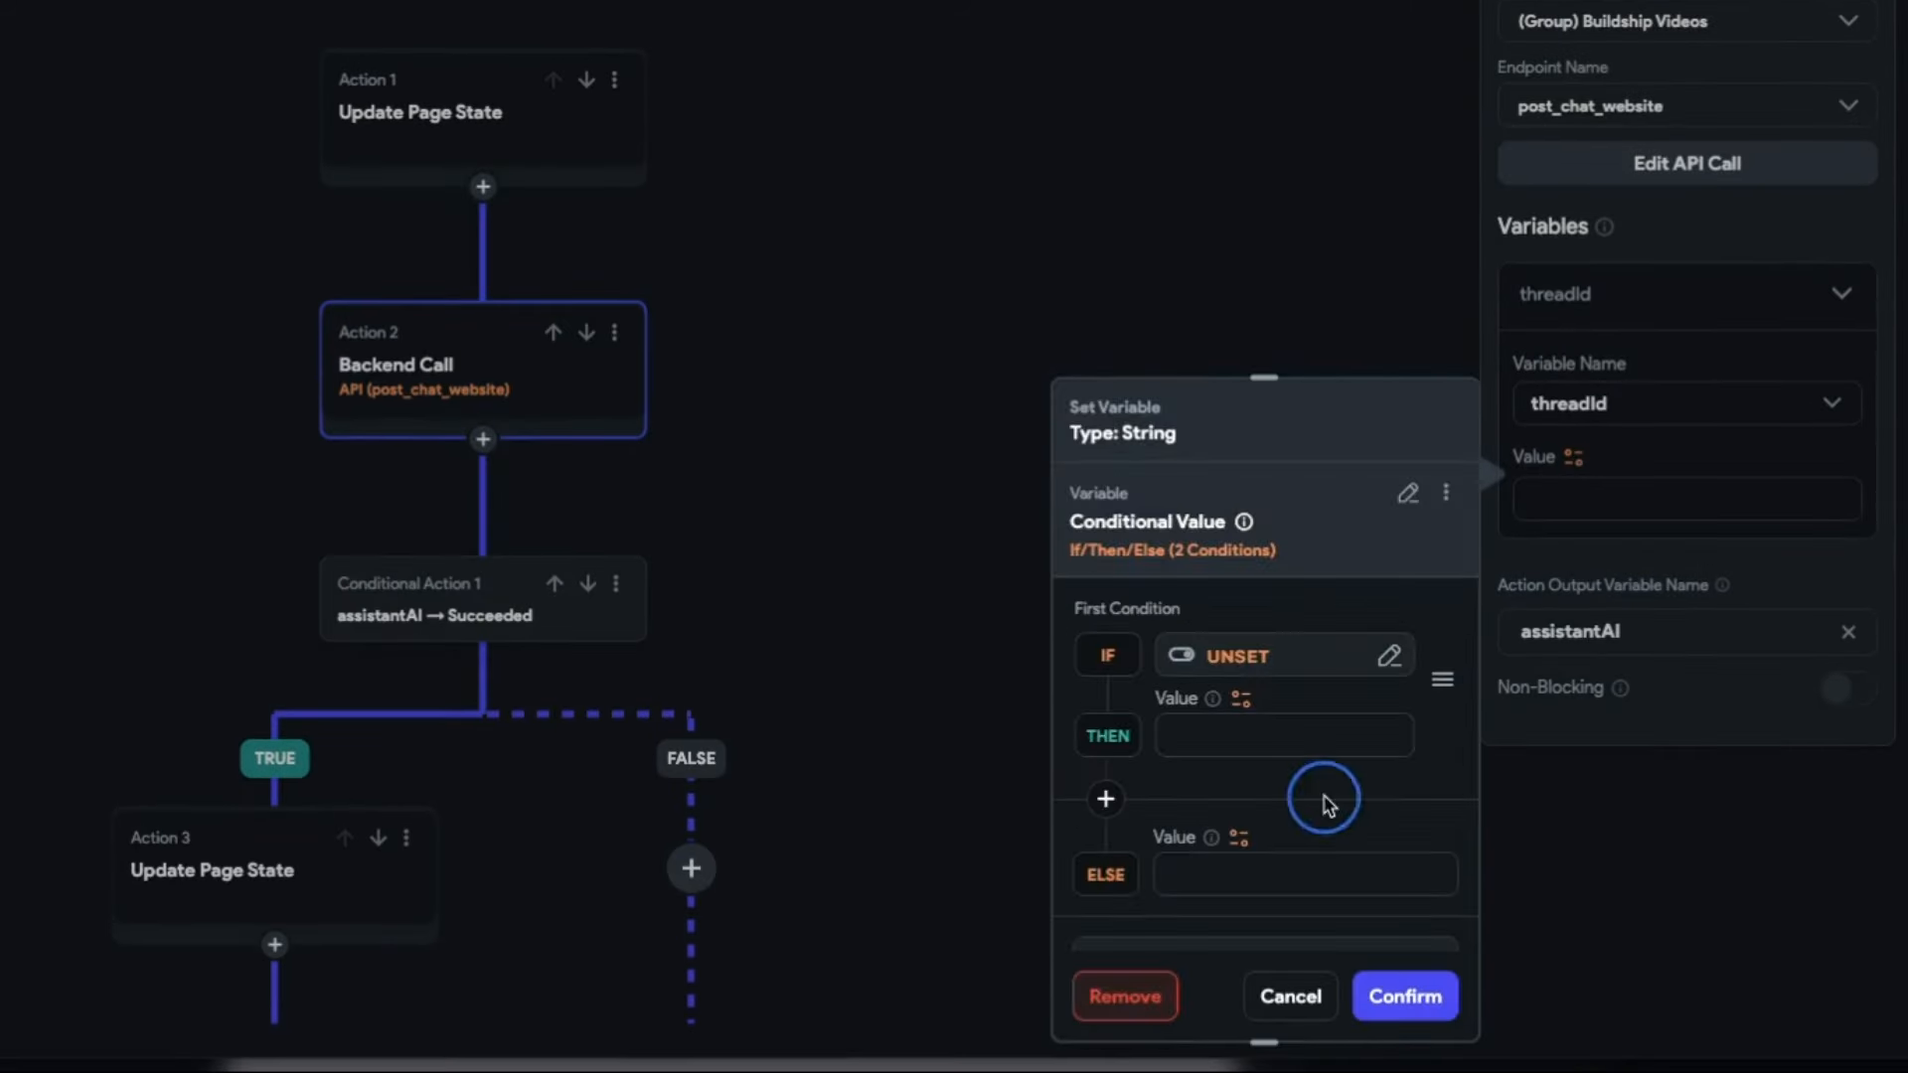
Set the IF part to a single condition checking that the threadId page state Is Set and Not Empty
click(1247, 663)
click(810, 673)
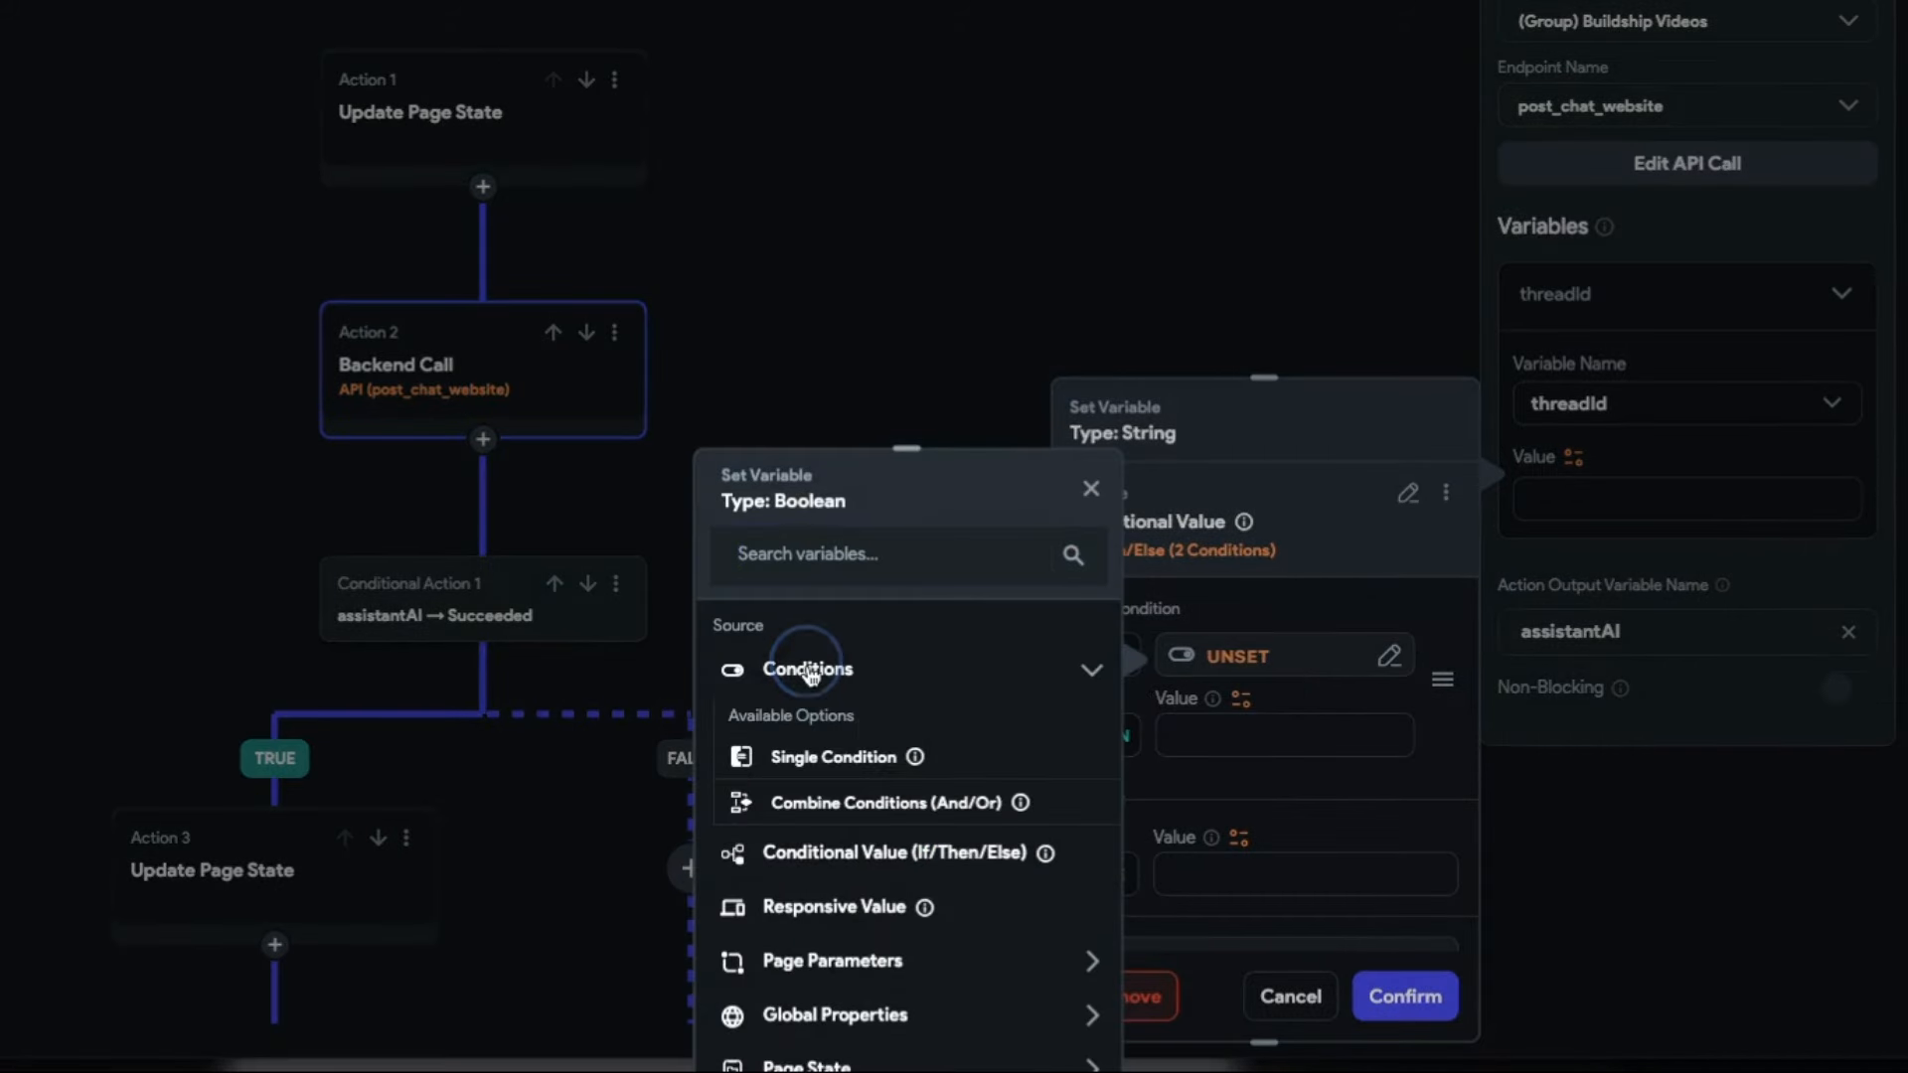
click(842, 758)
click(831, 711)
click(835, 762)
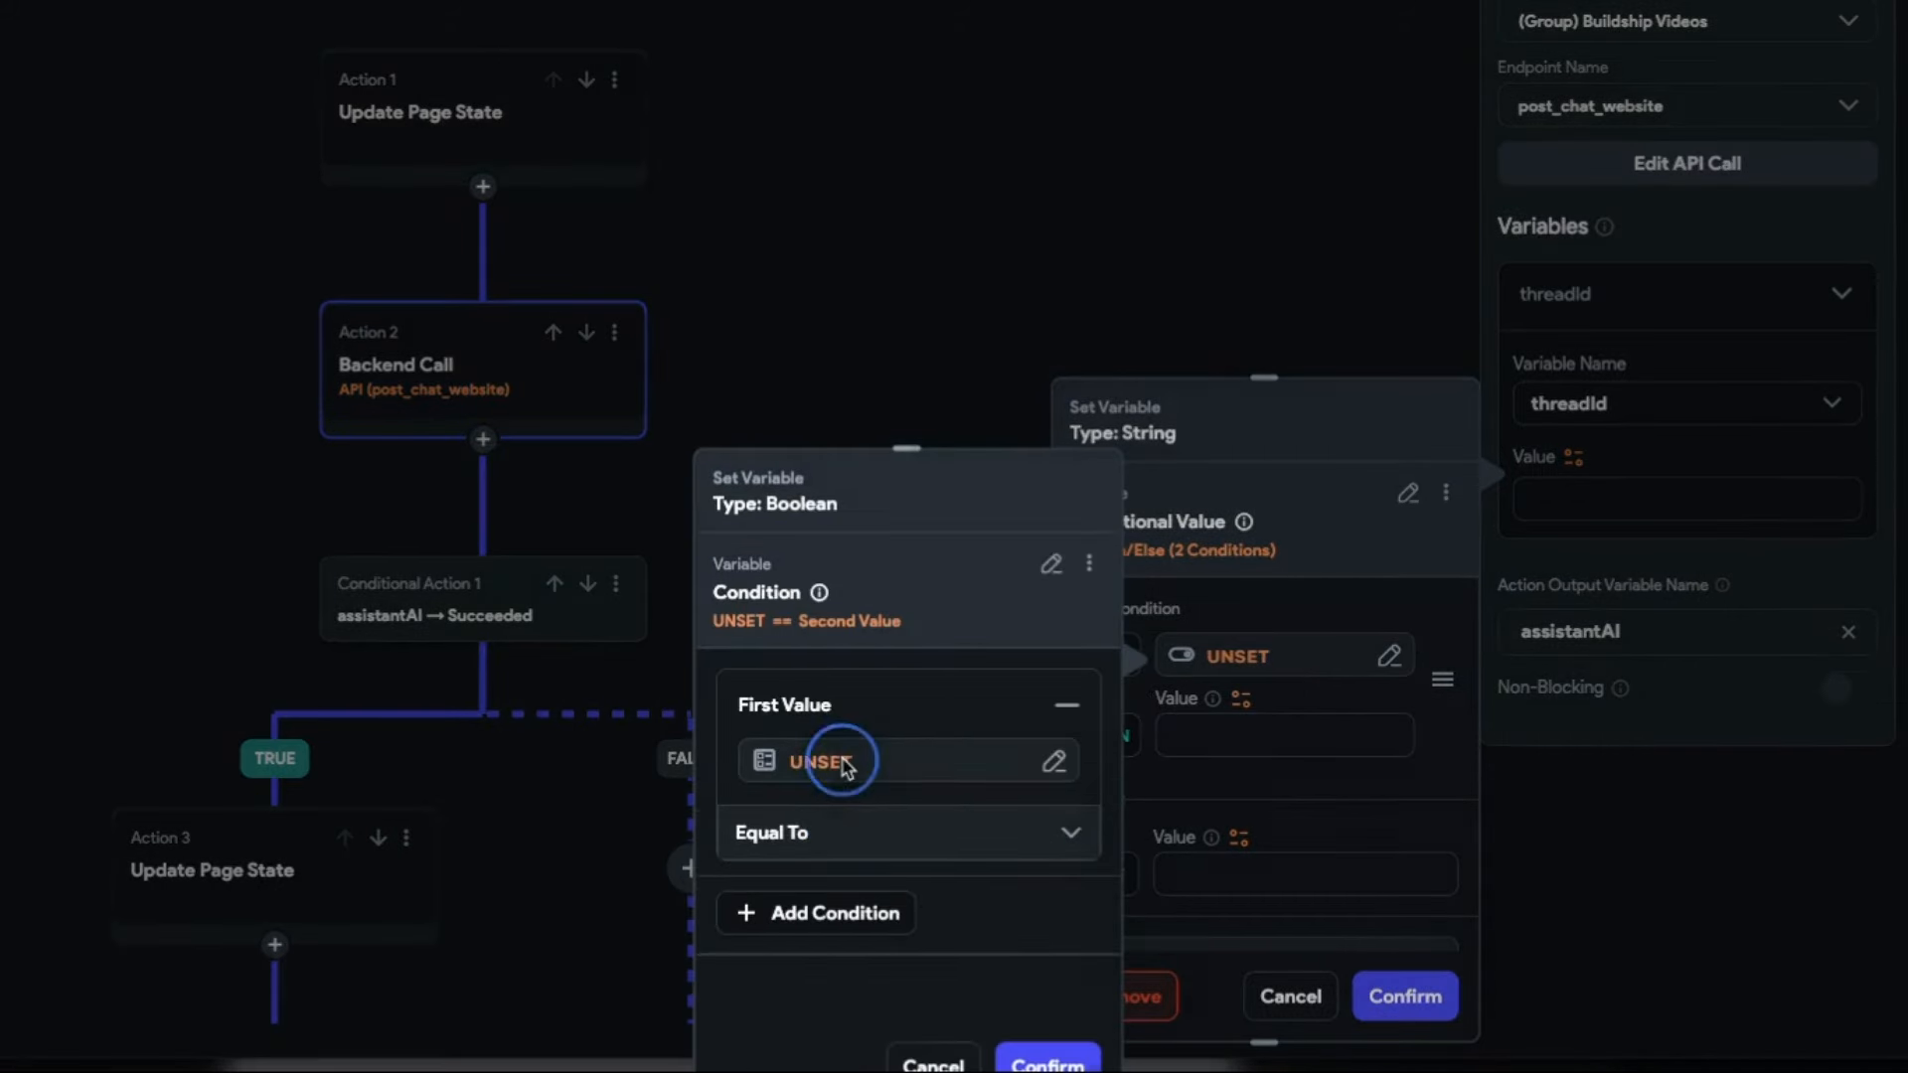
click(475, 778)
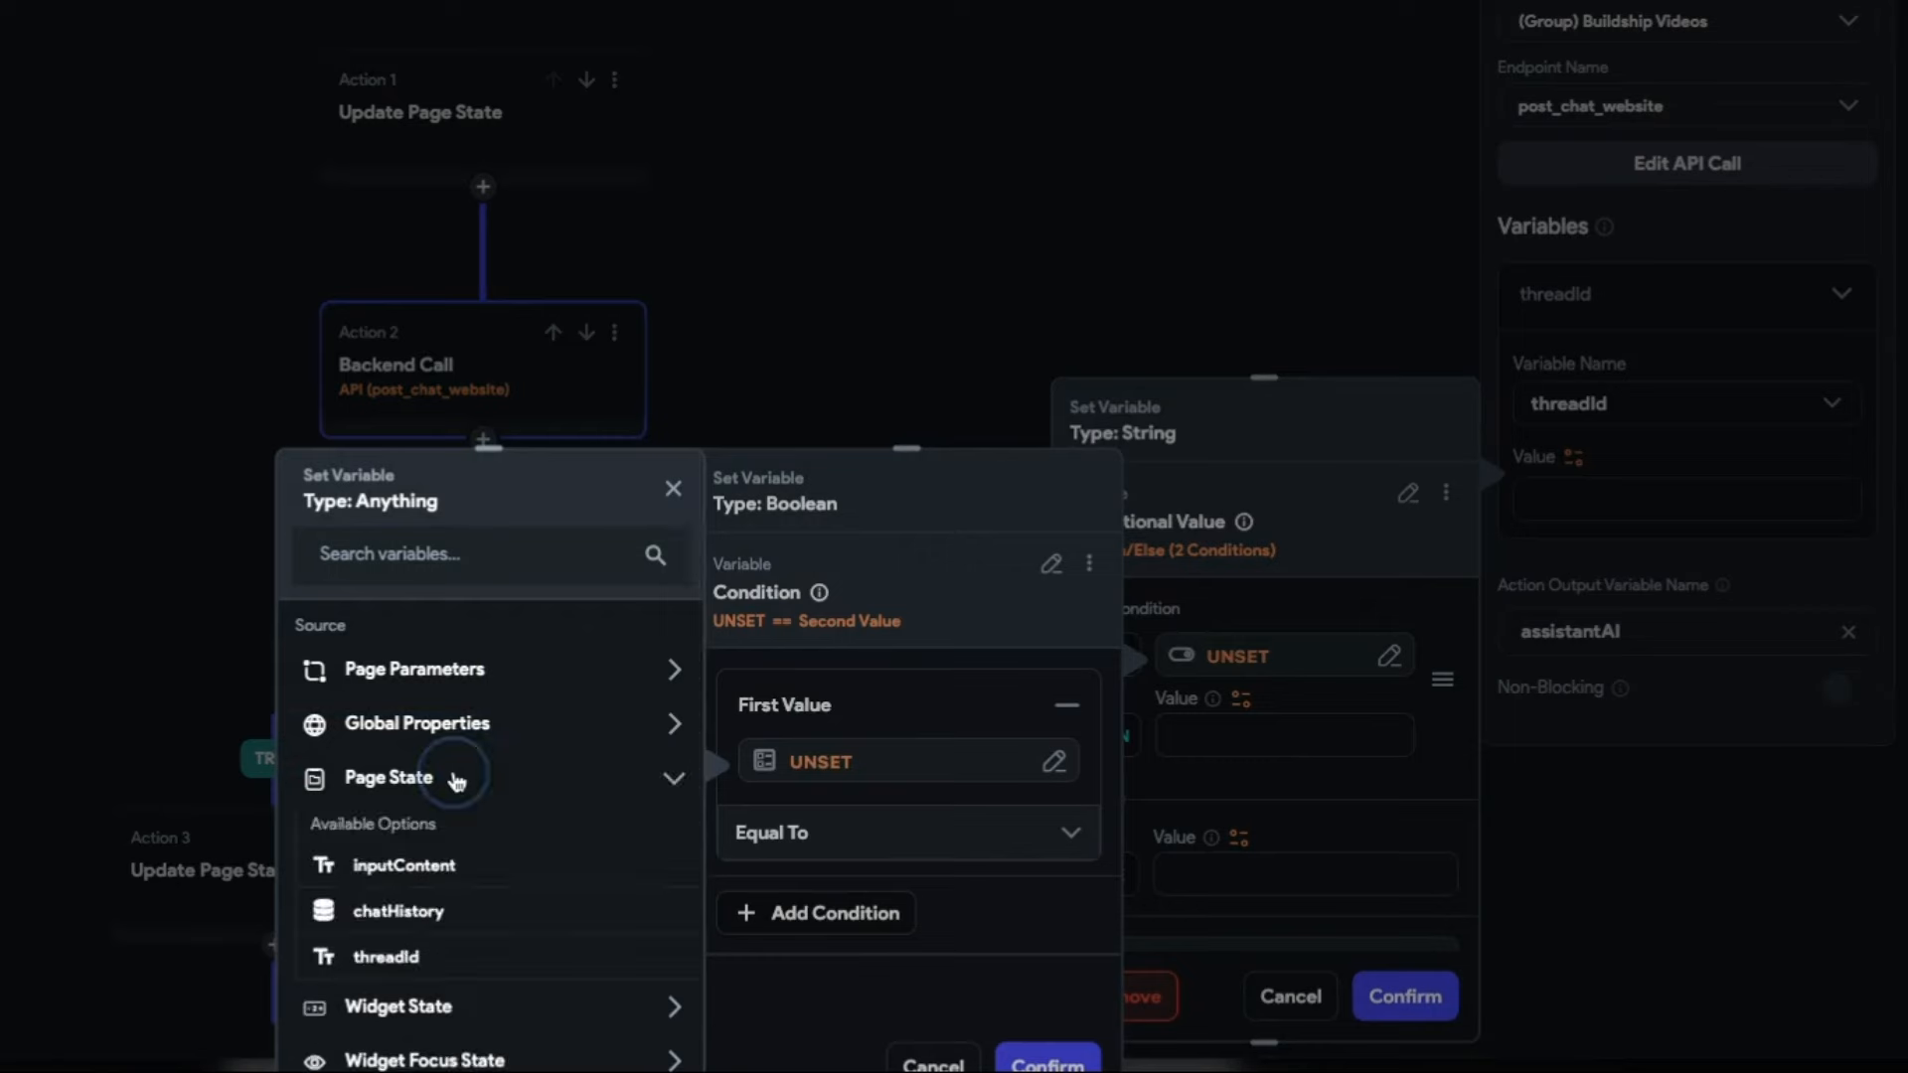
click(412, 956)
click(877, 845)
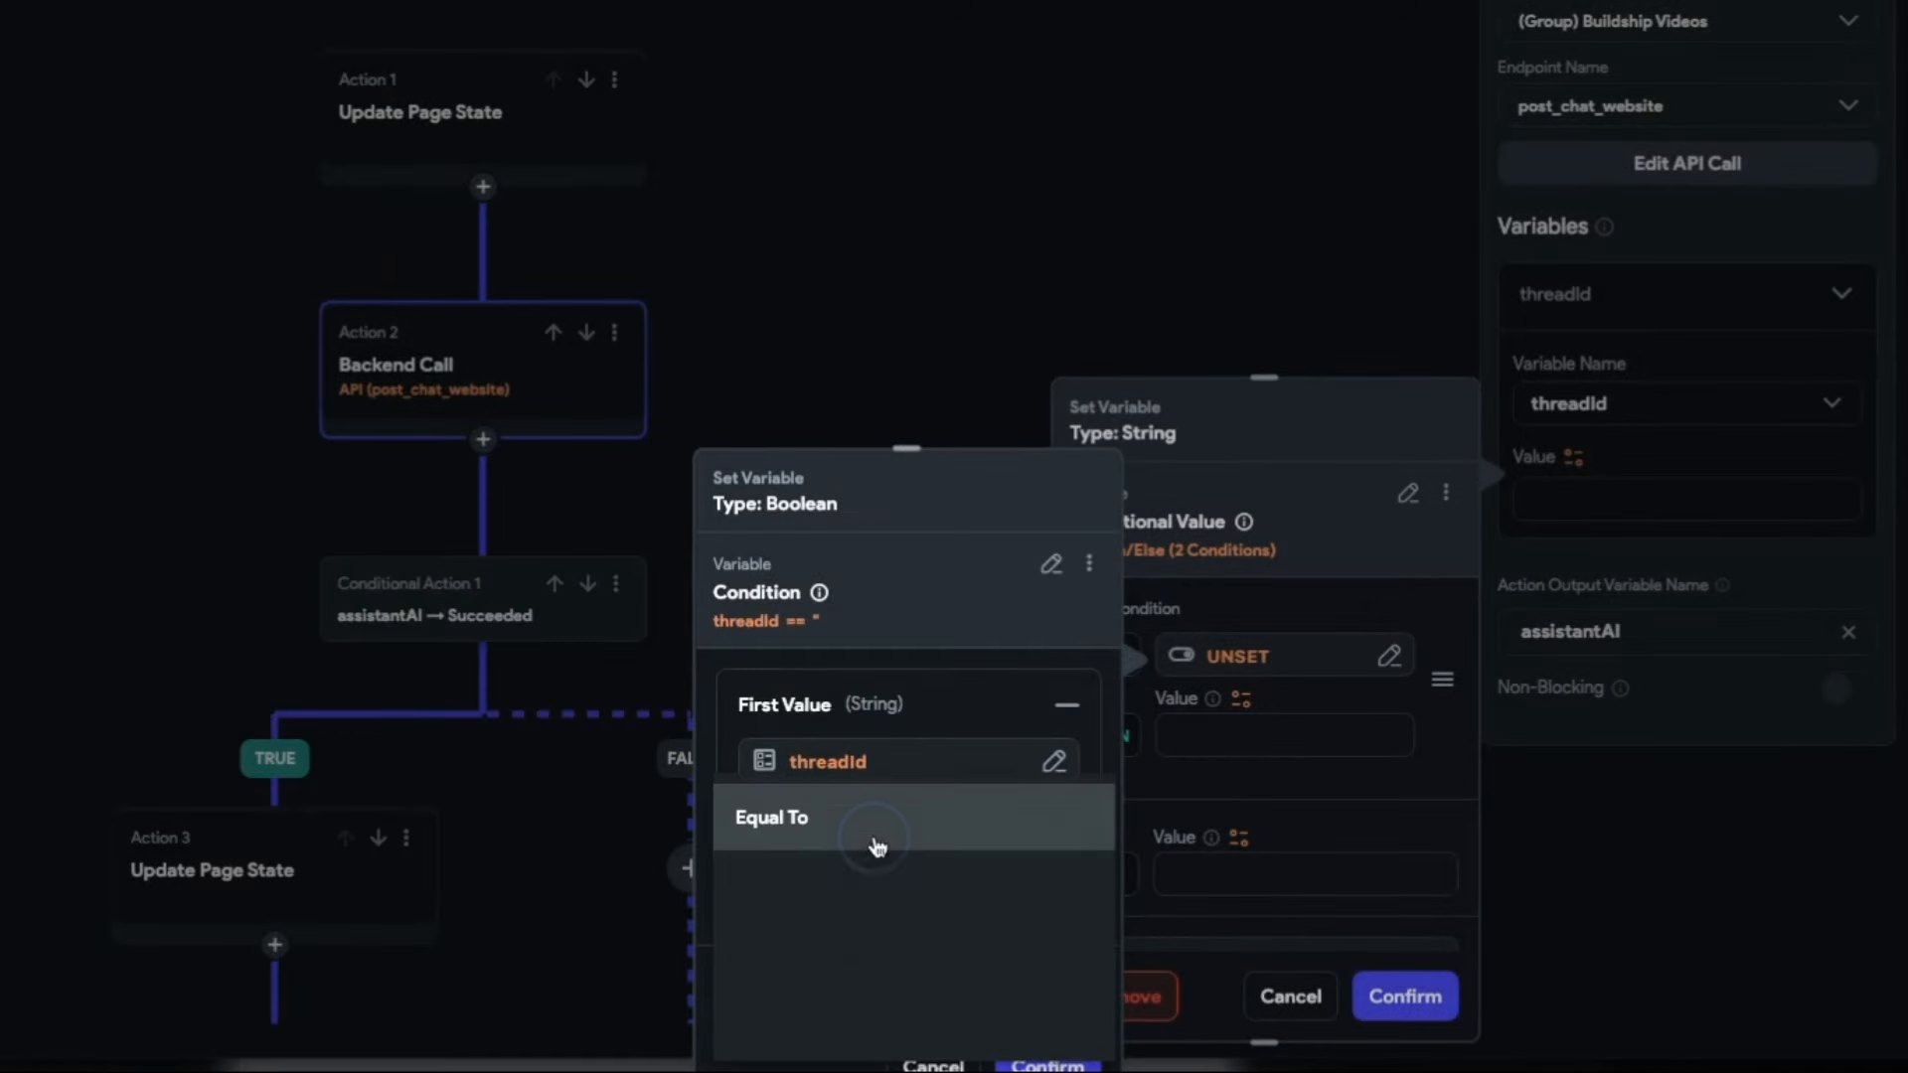
click(894, 950)
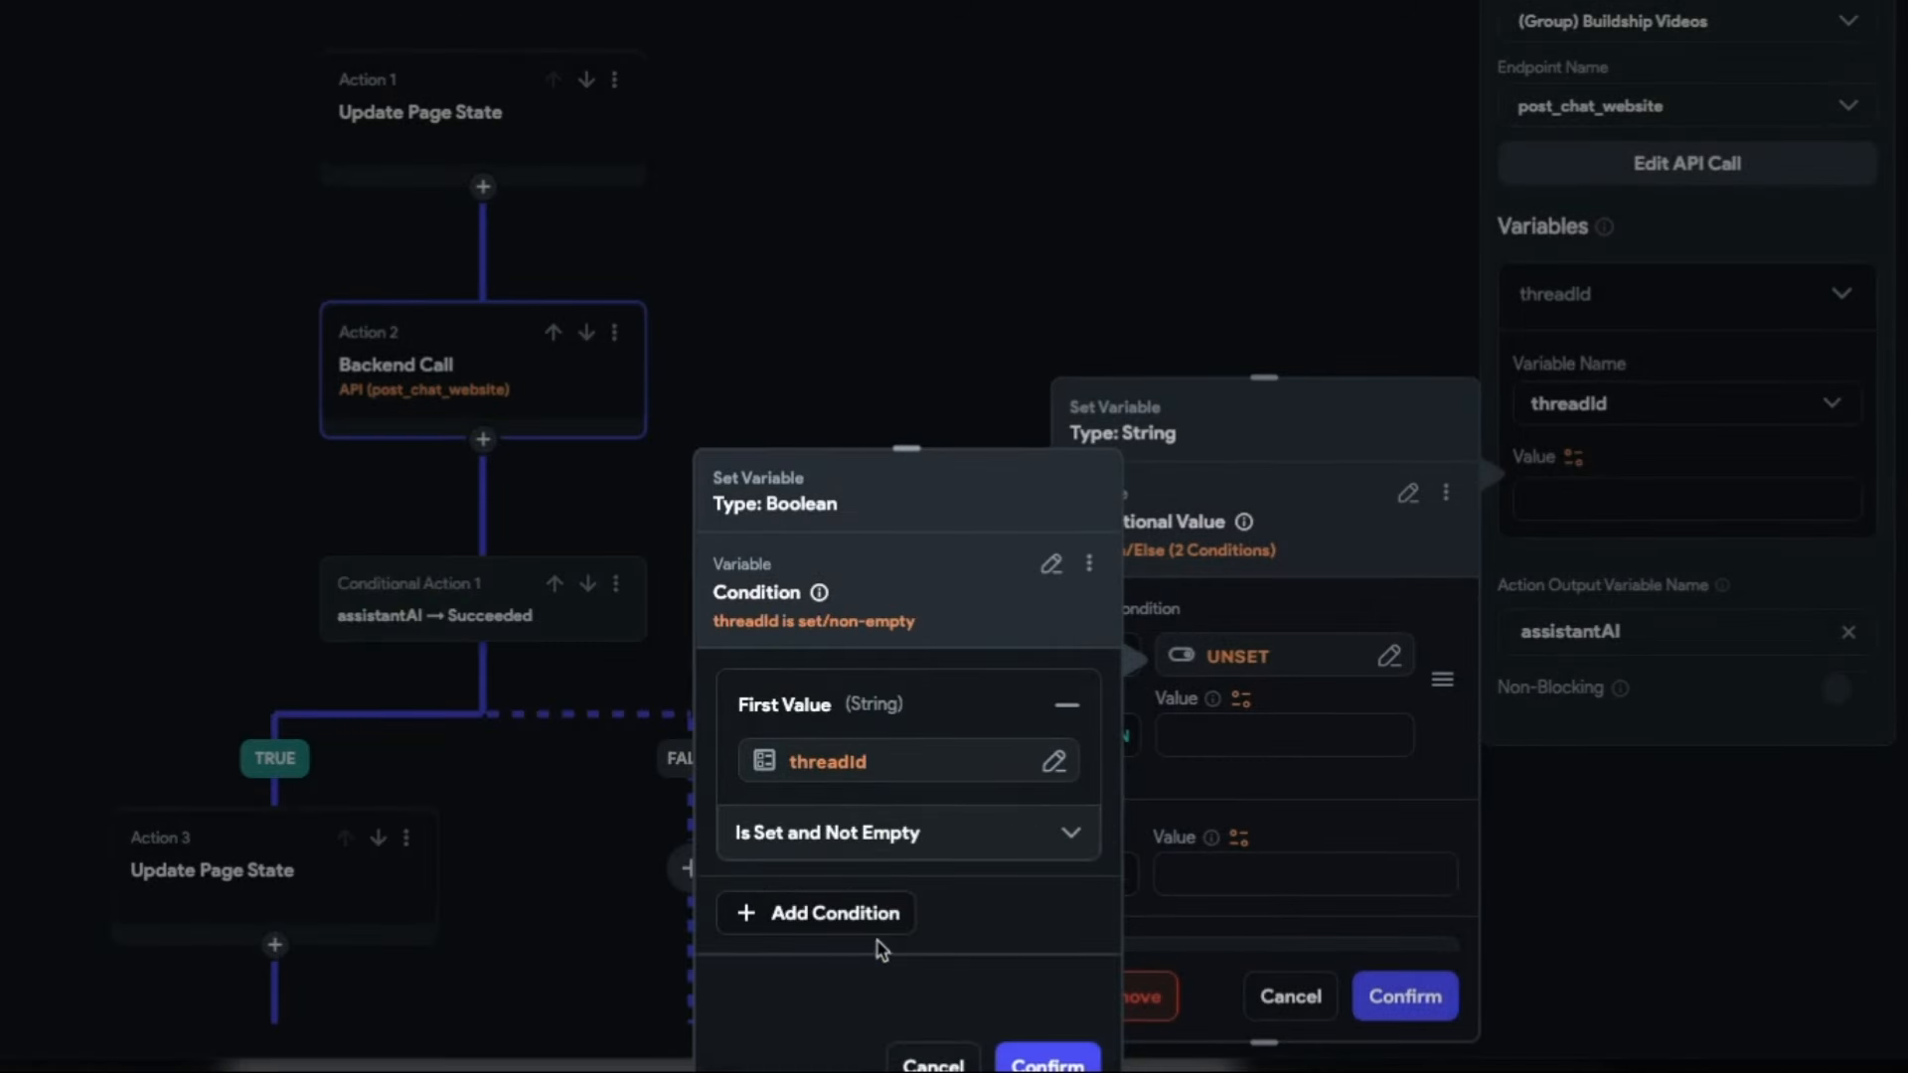
click(1038, 1063)
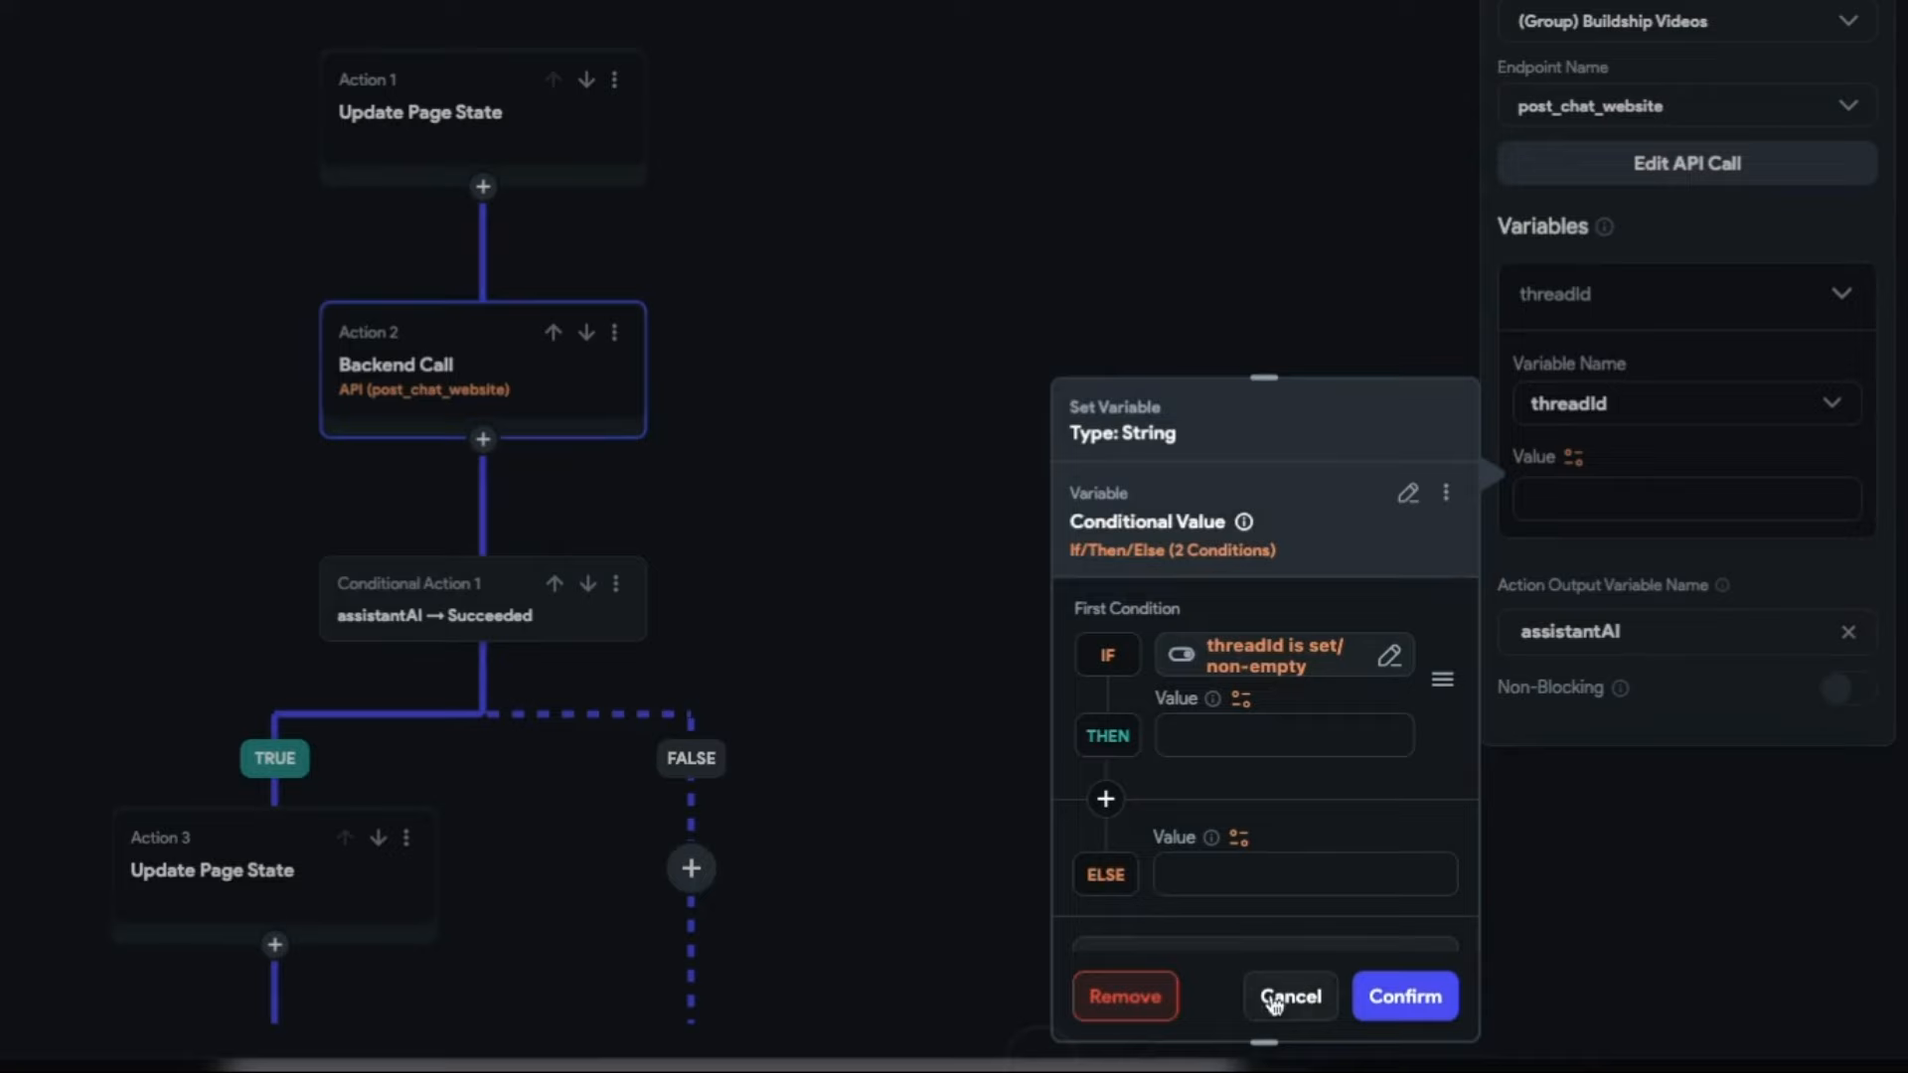
Set the THEN value of the conditional to the threadId page state variable
click(1248, 717)
click(835, 784)
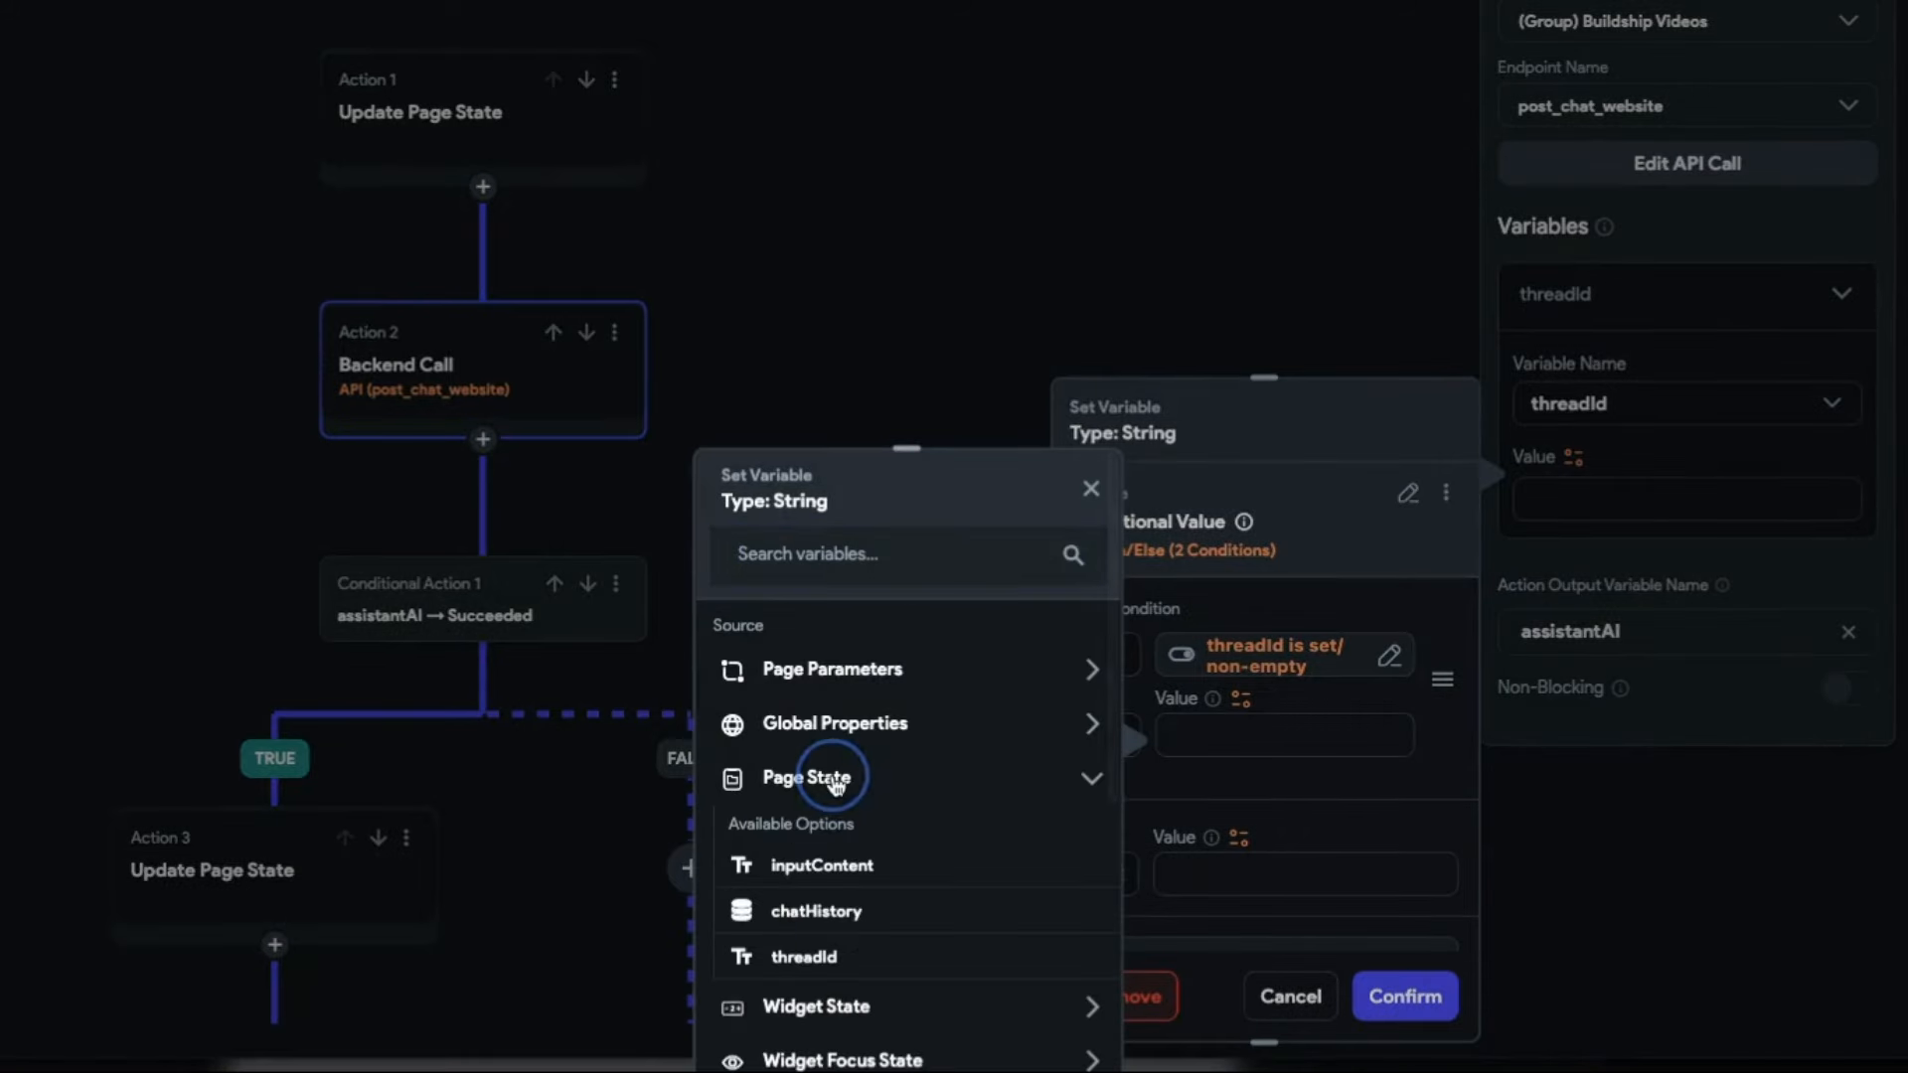
click(807, 956)
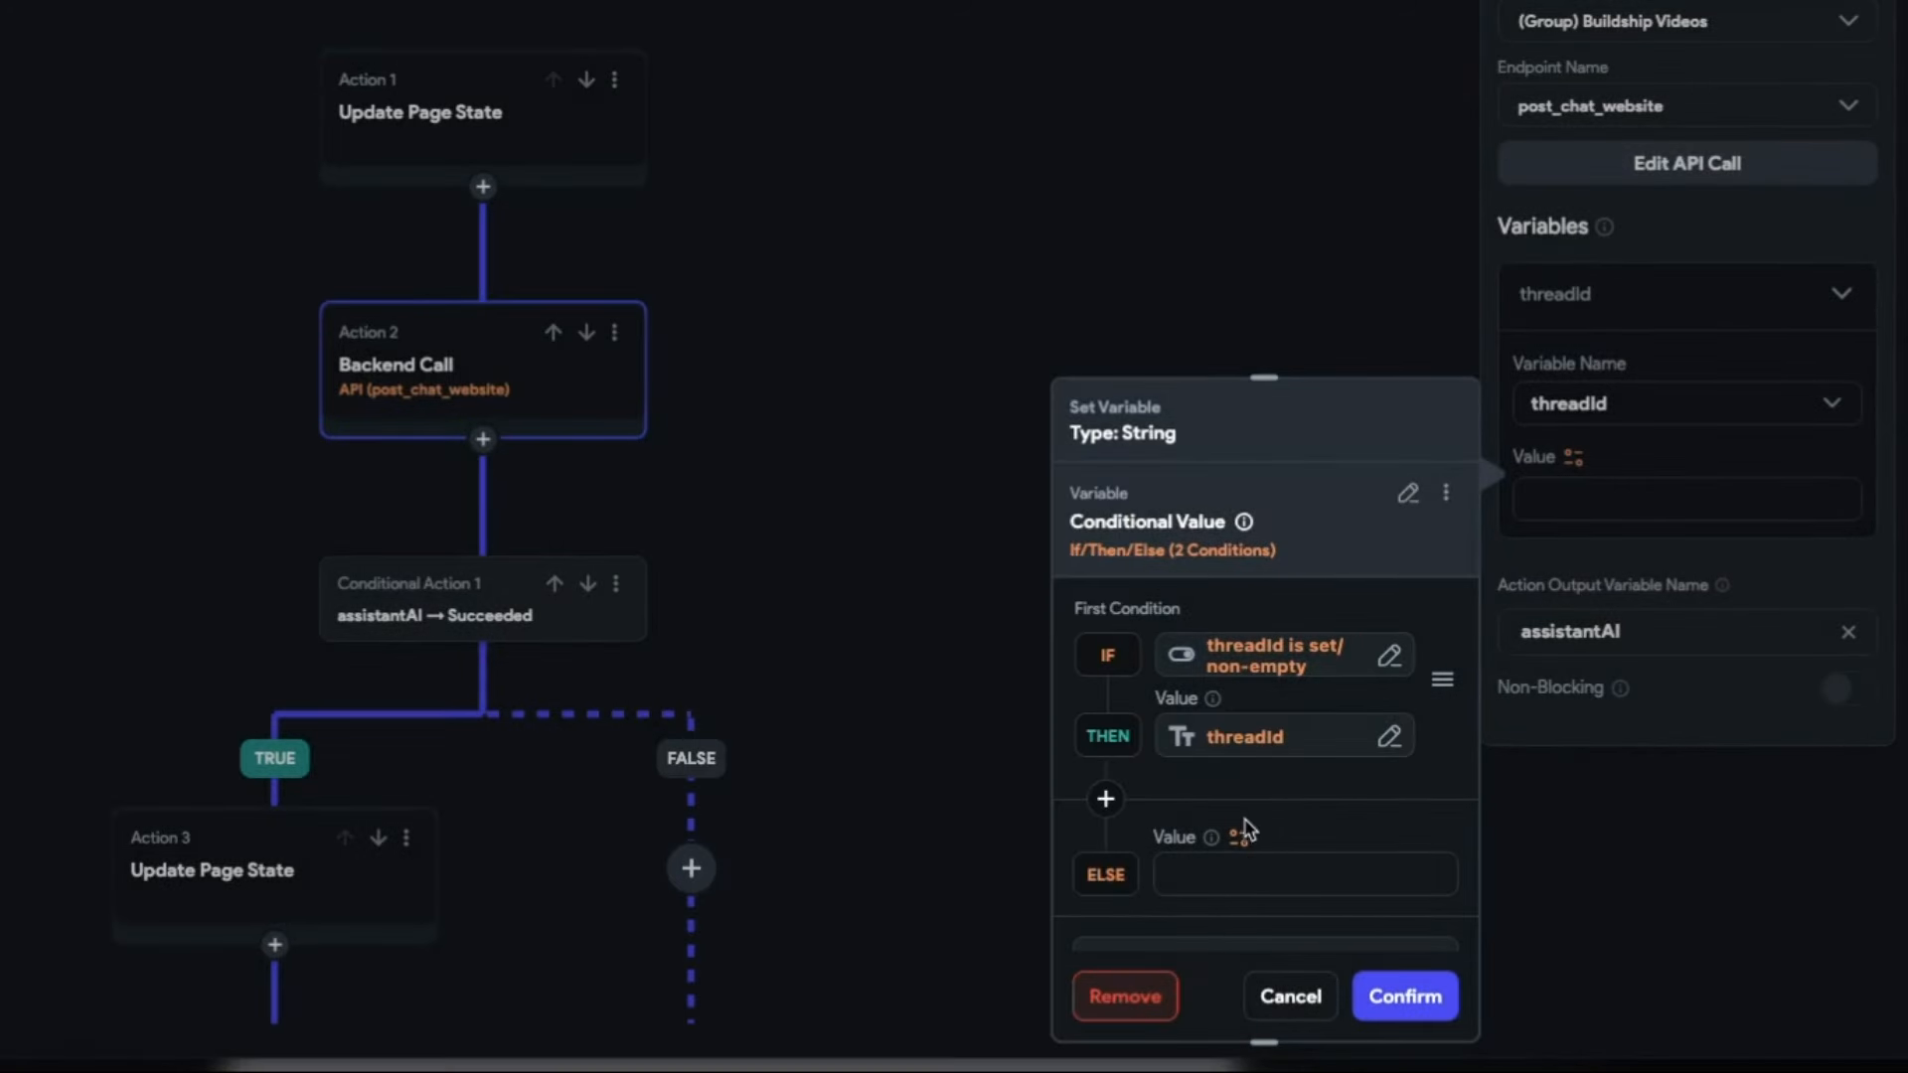
Set the ELSE value to the Empty String constant and confirm the conditional value
click(1239, 836)
scroll(992, 927, down, 5)
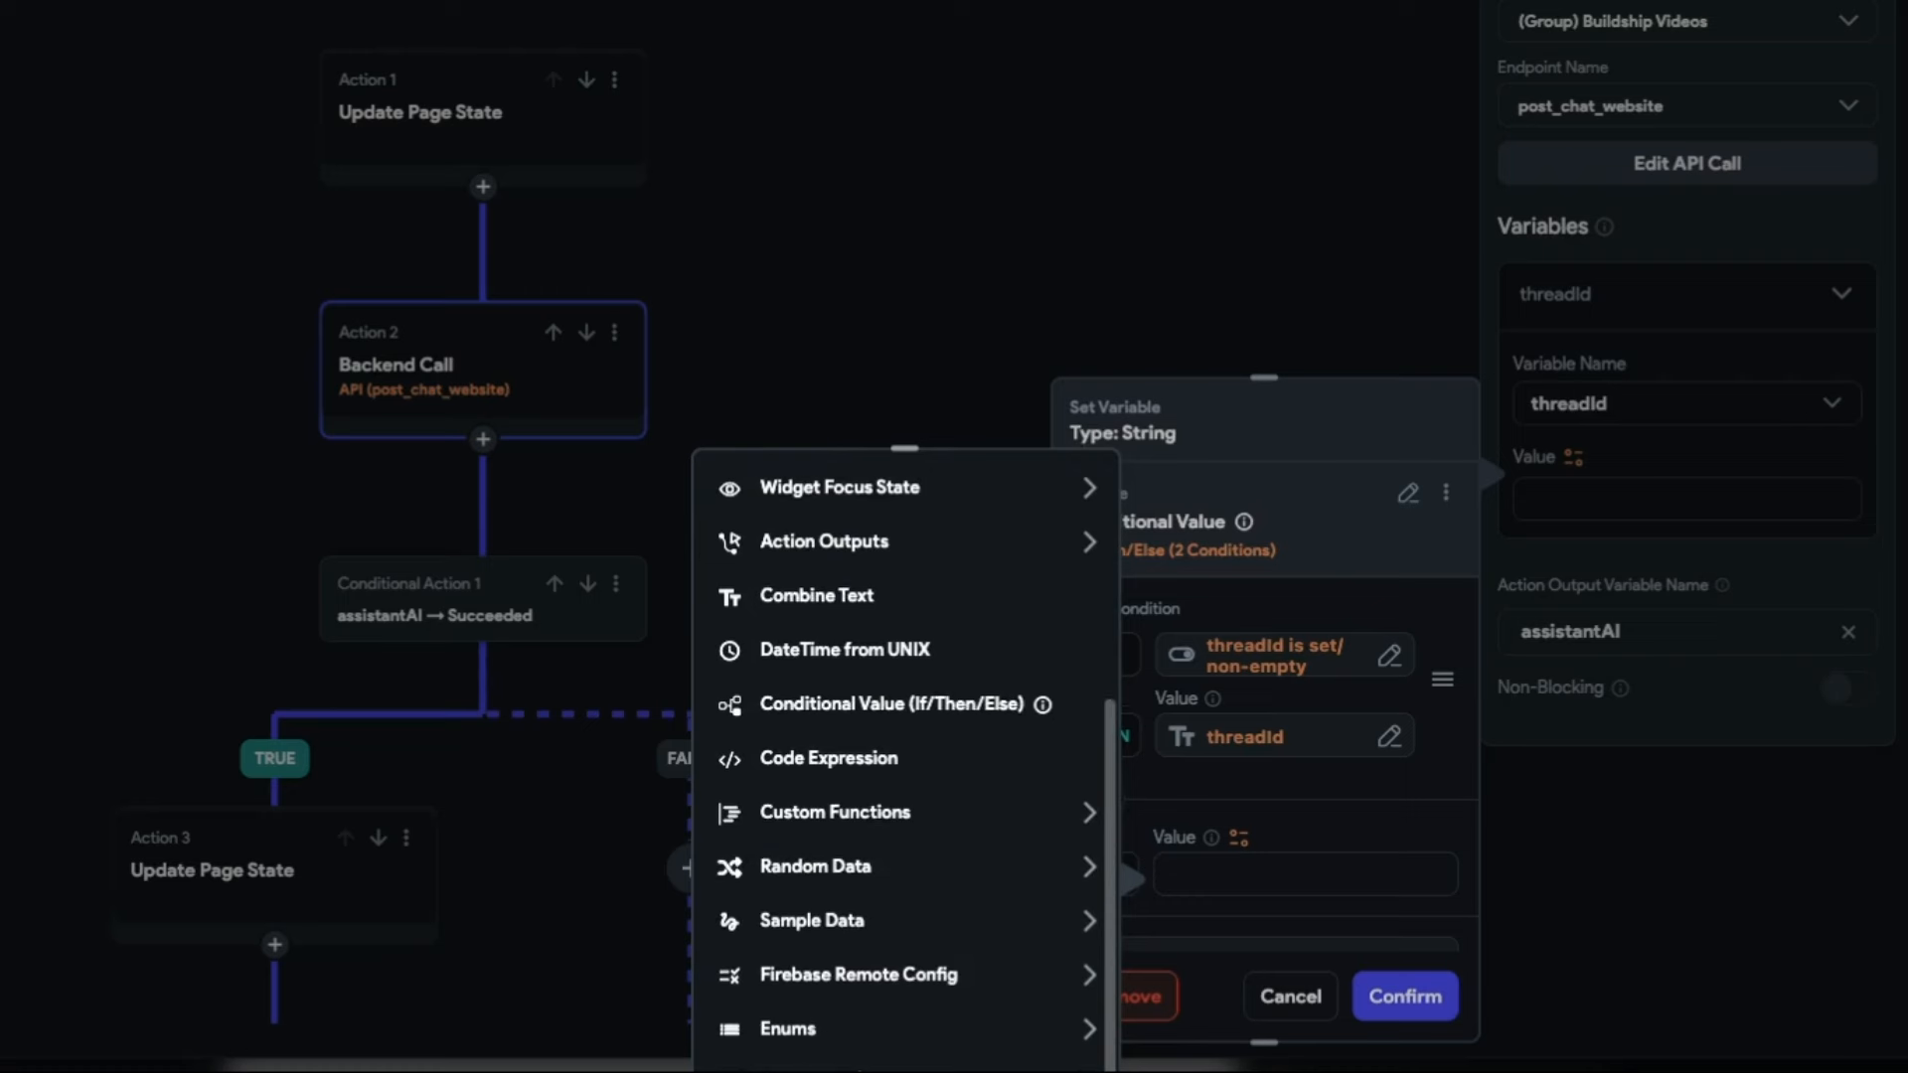
scroll(954, 986, down, 5)
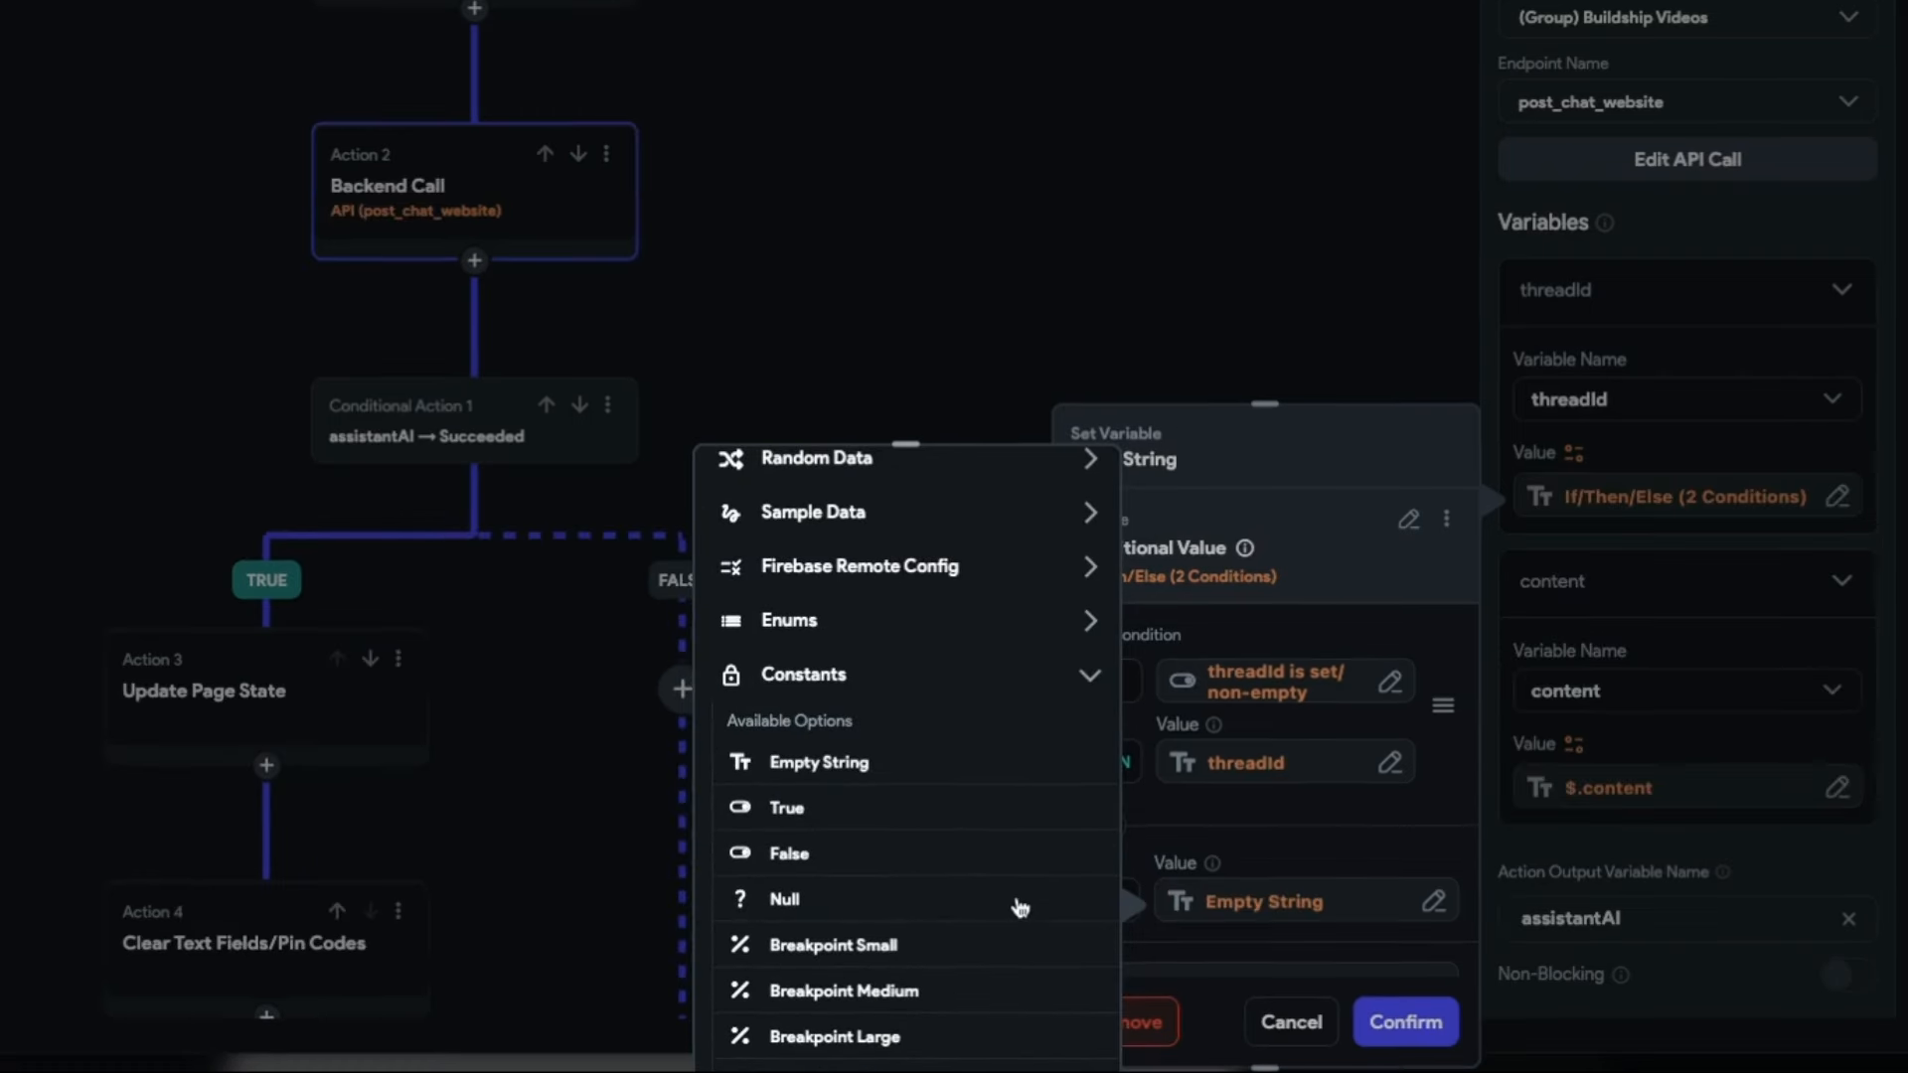
click(996, 767)
click(1033, 1060)
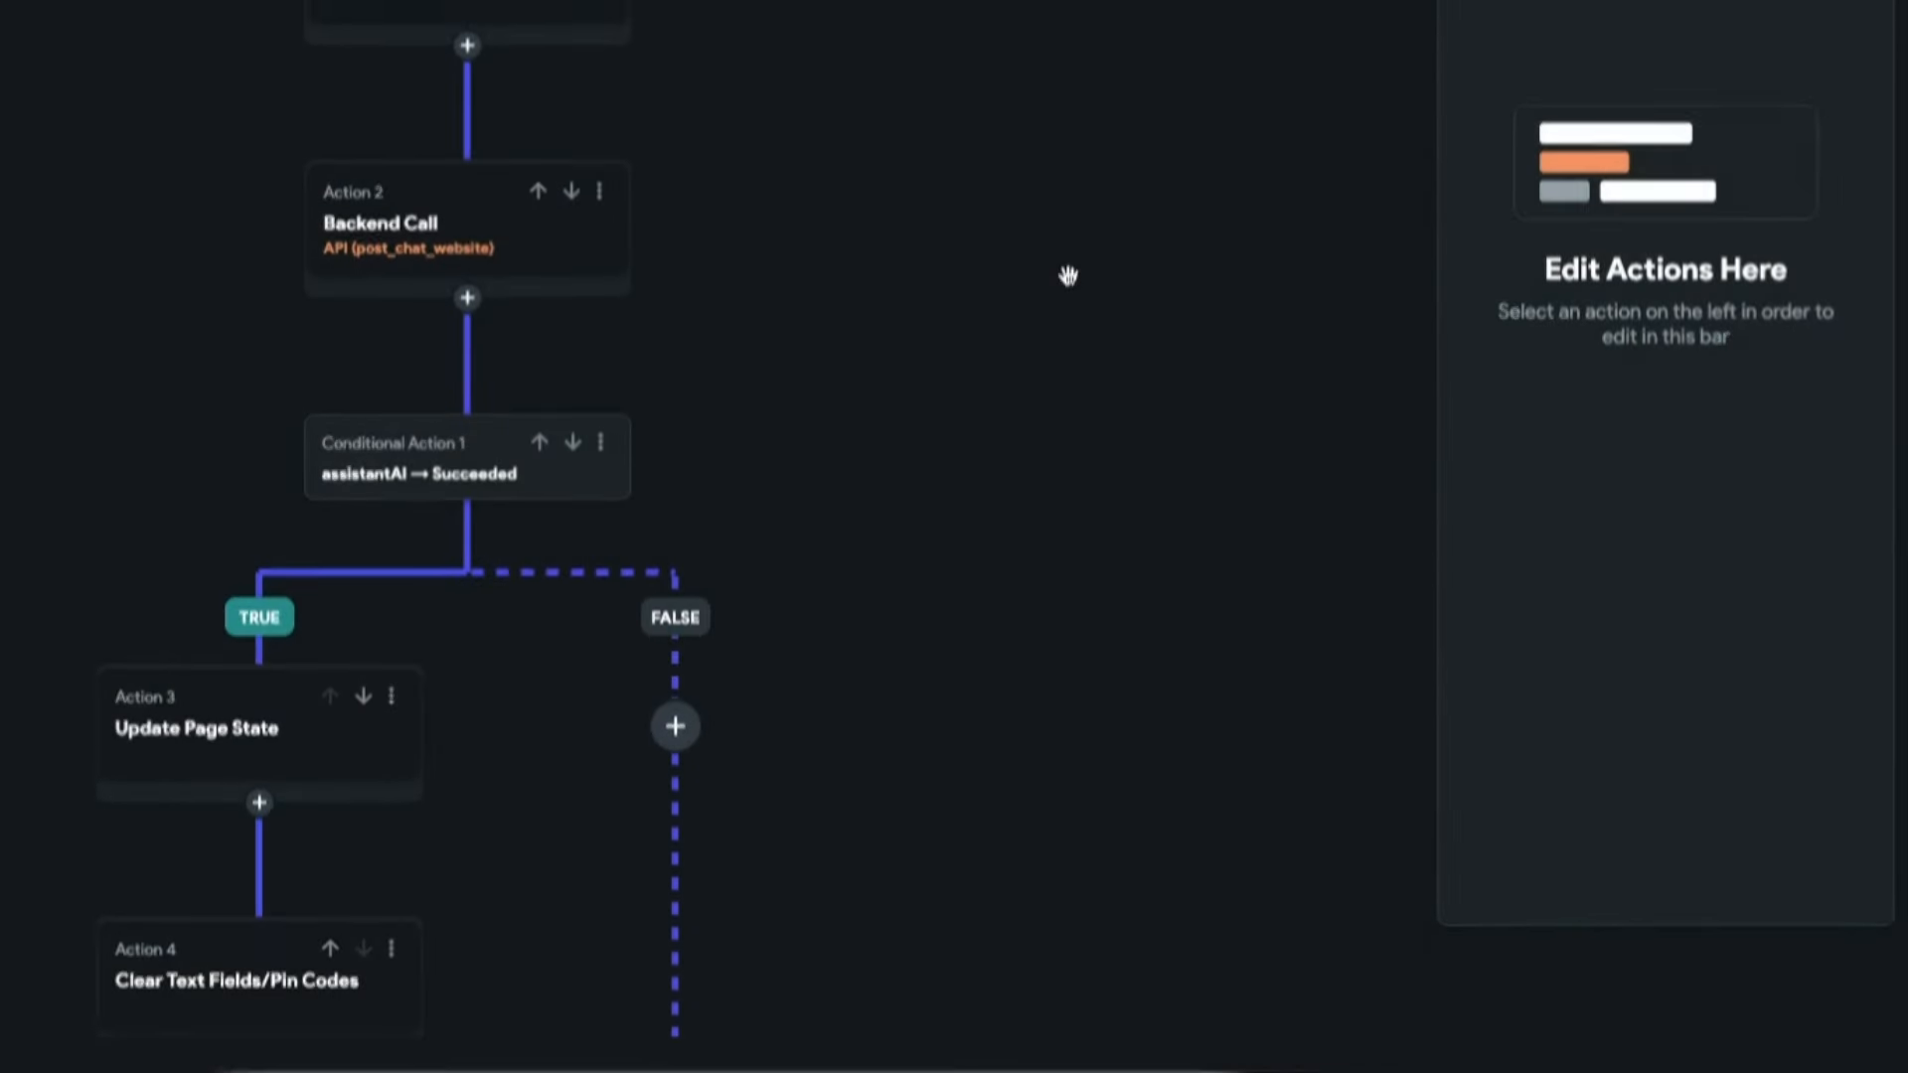
Open the post_chat_website call from the Backend Call action and add a "content" key above "threadId" in its JSON body
drag(1064, 272, 1068, 514)
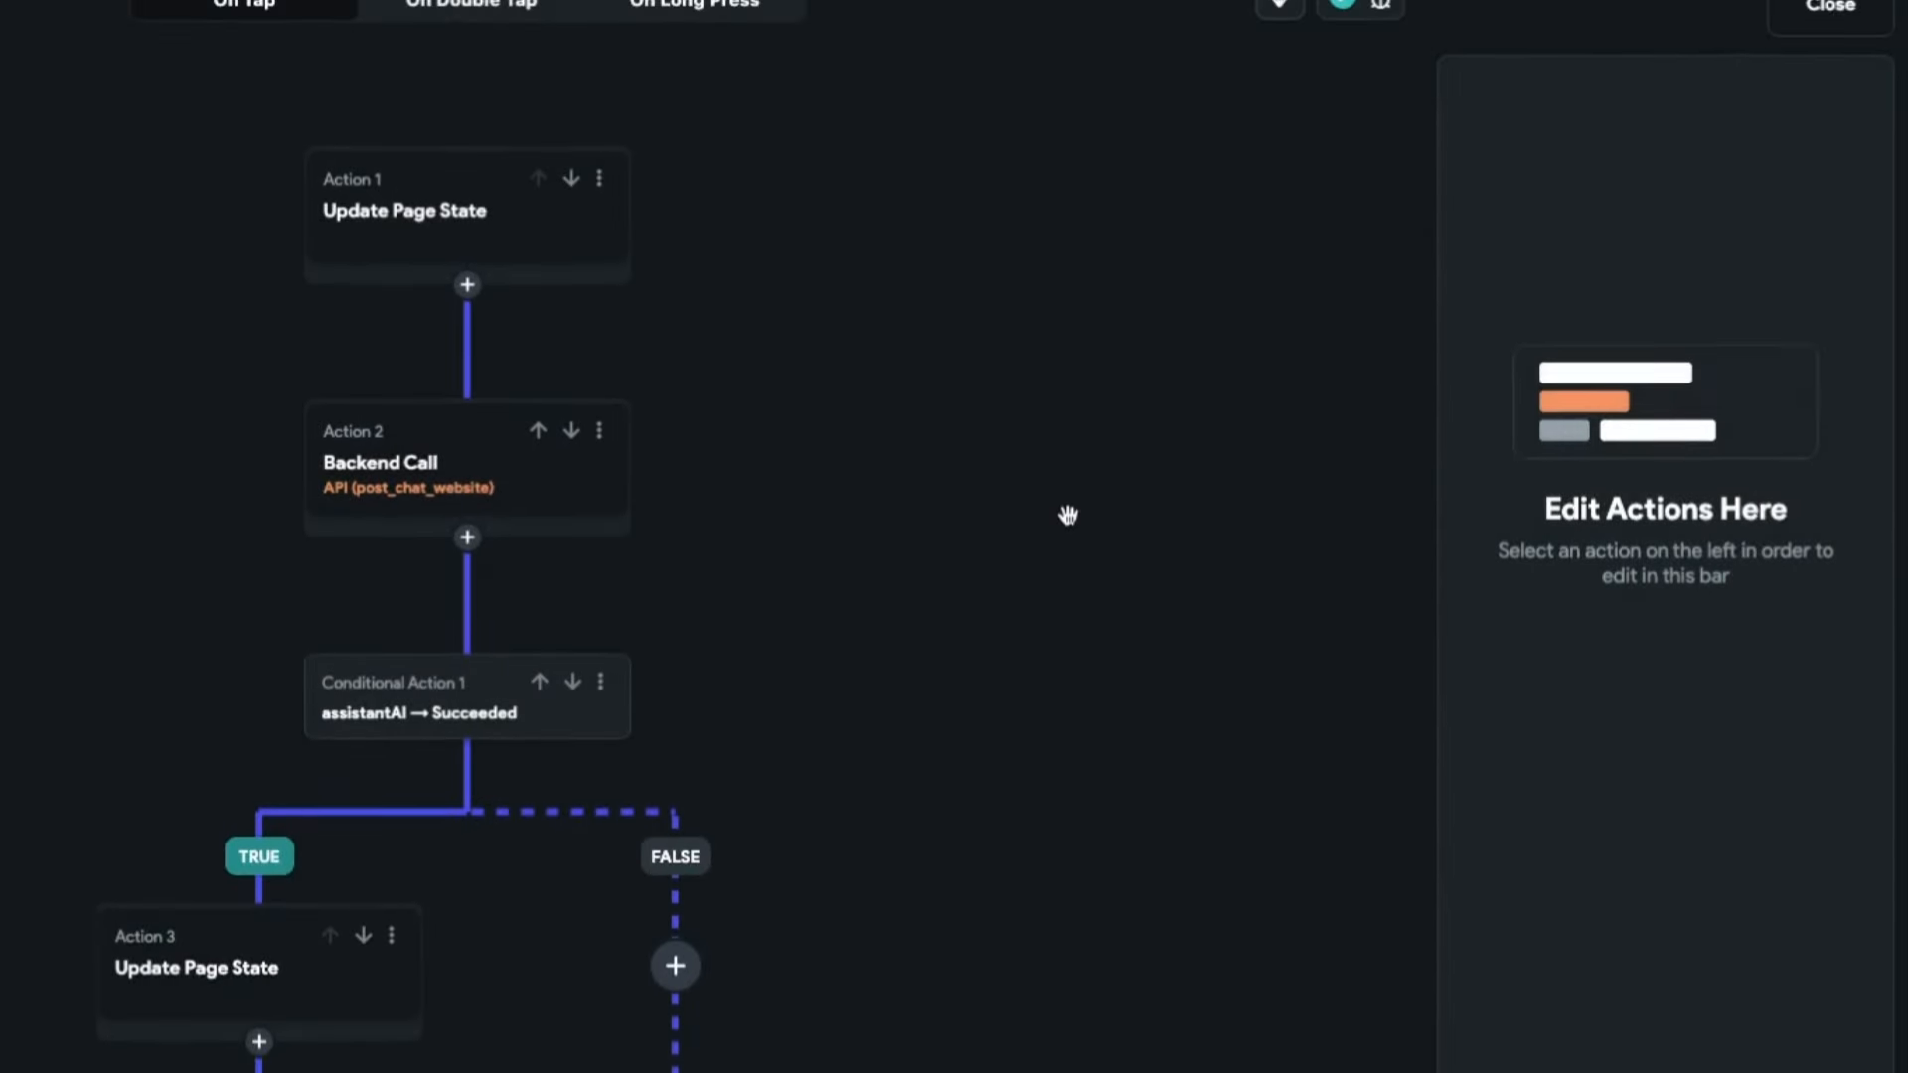
click(314, 504)
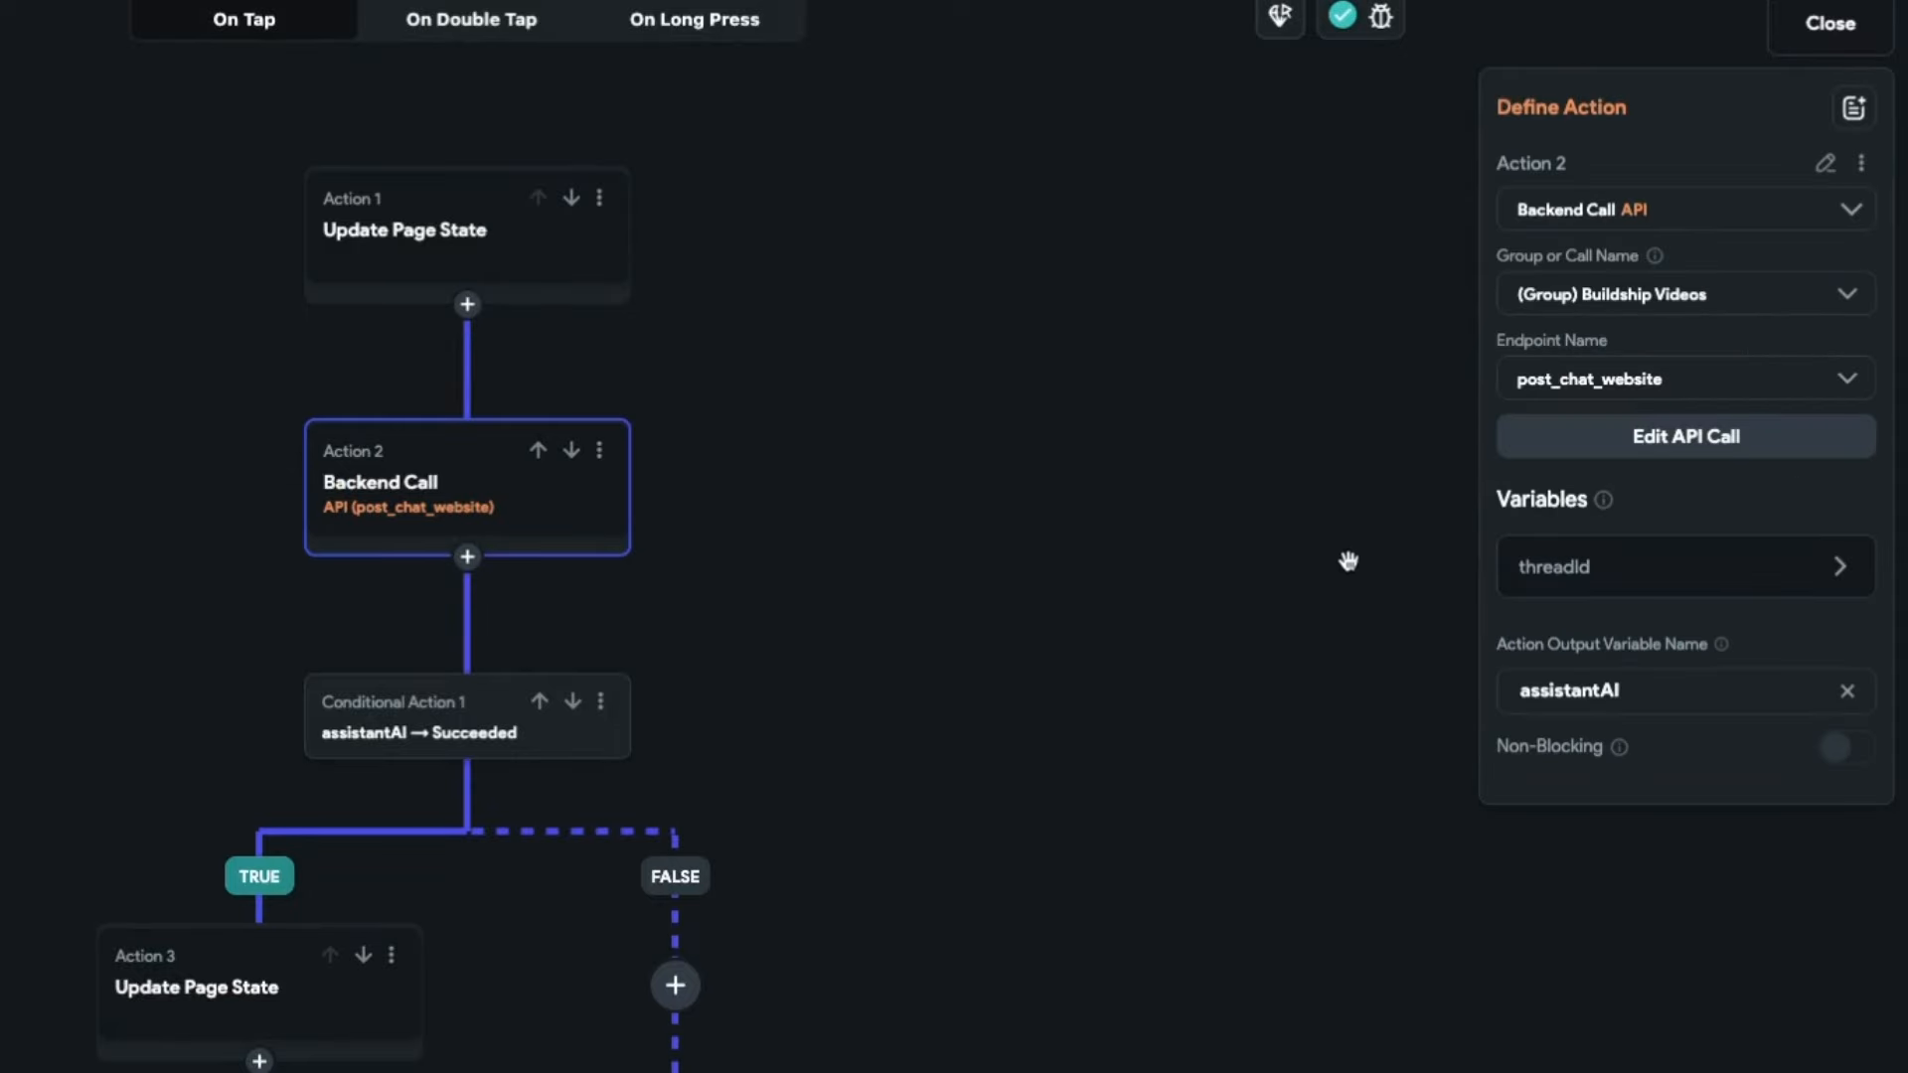
click(1695, 443)
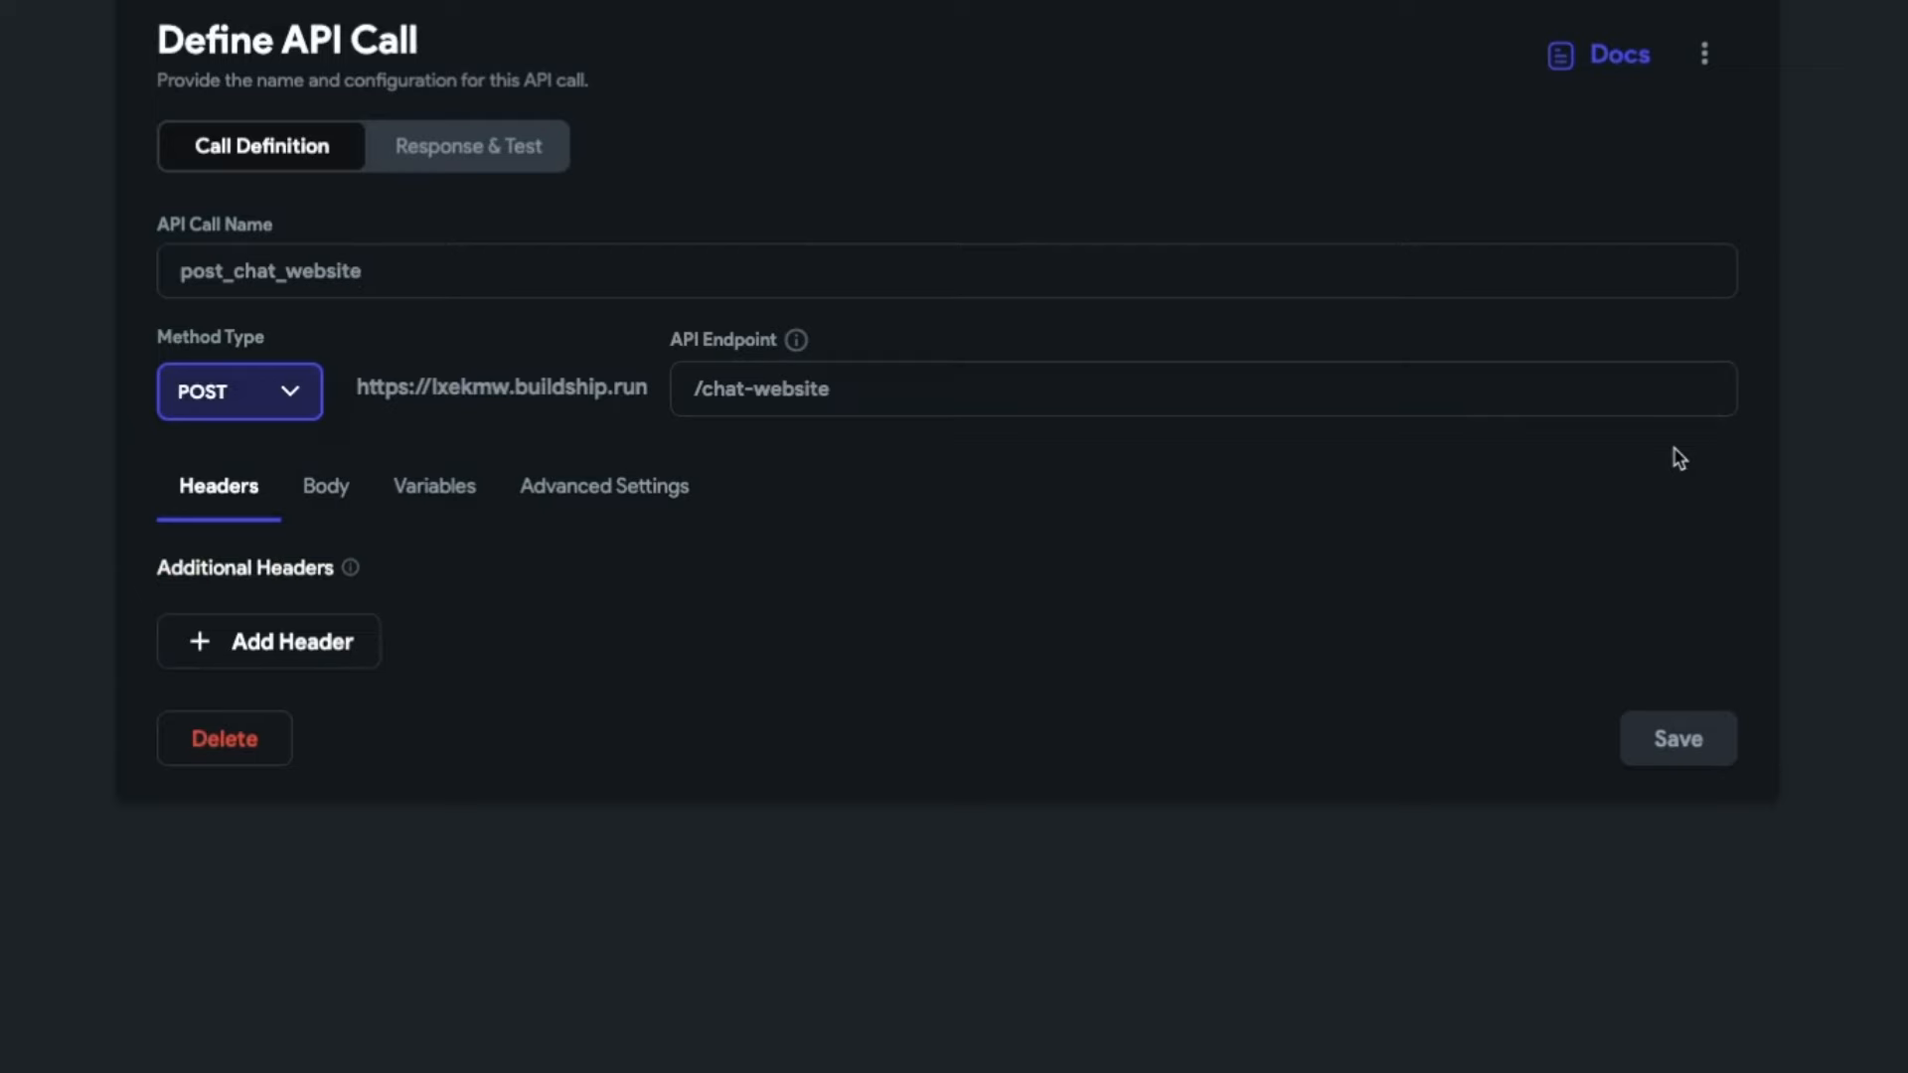
click(318, 490)
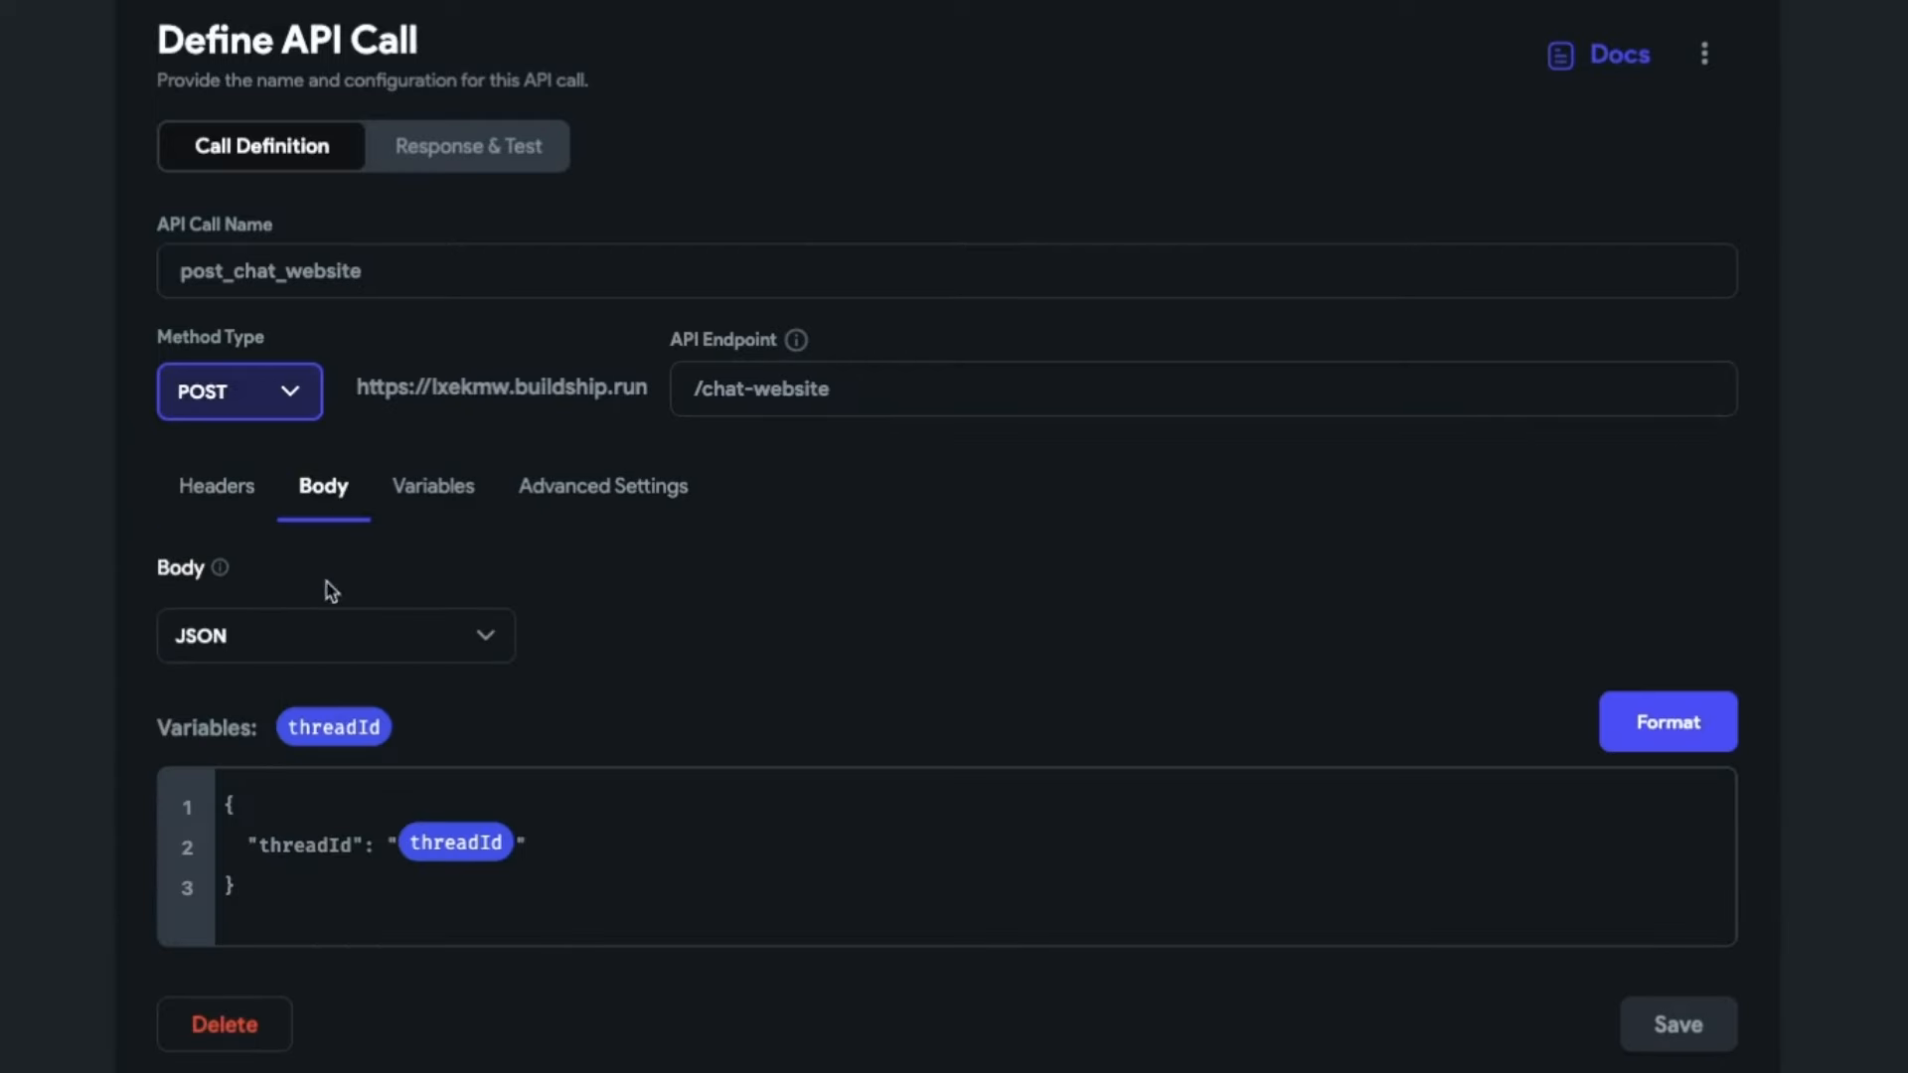
click(350, 803)
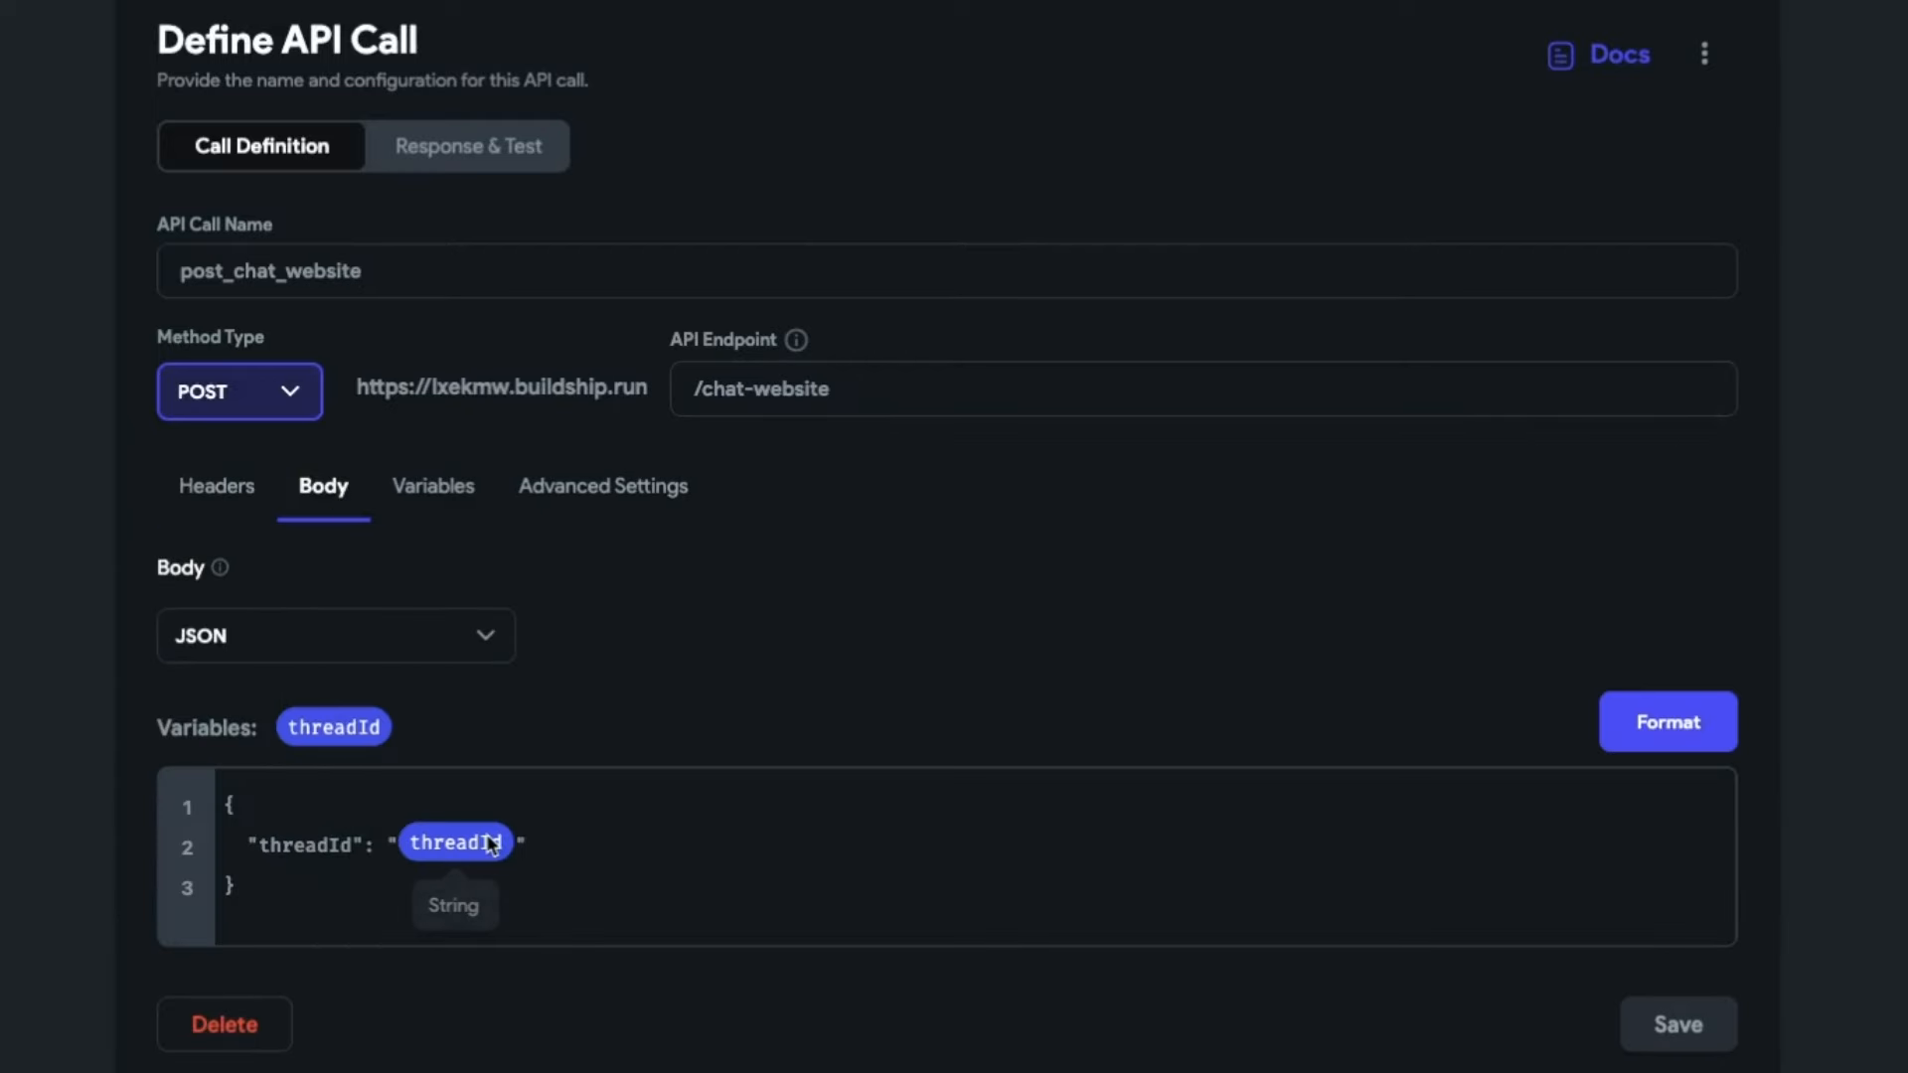
key(Return)
text("conte)
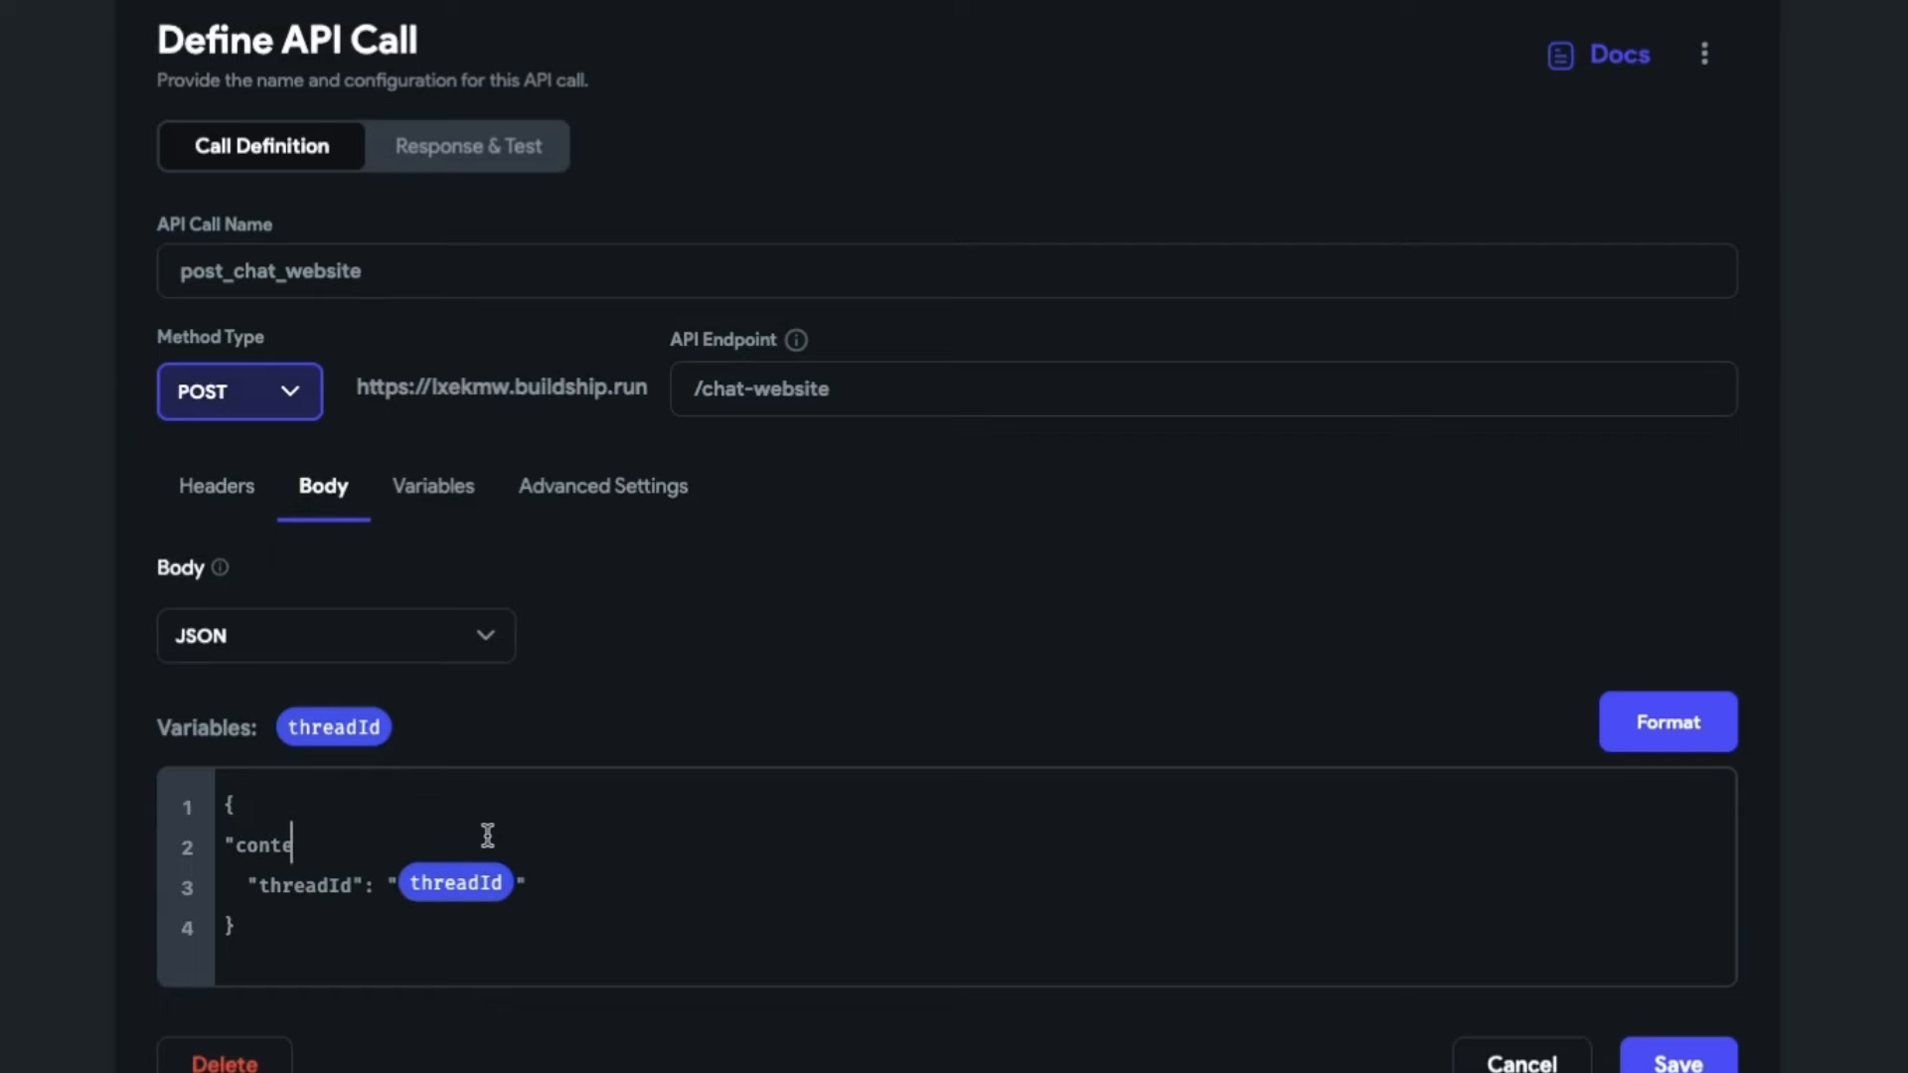
text(nt":)
Add a String variable named content to the post_chat_website call
click(433, 486)
click(293, 738)
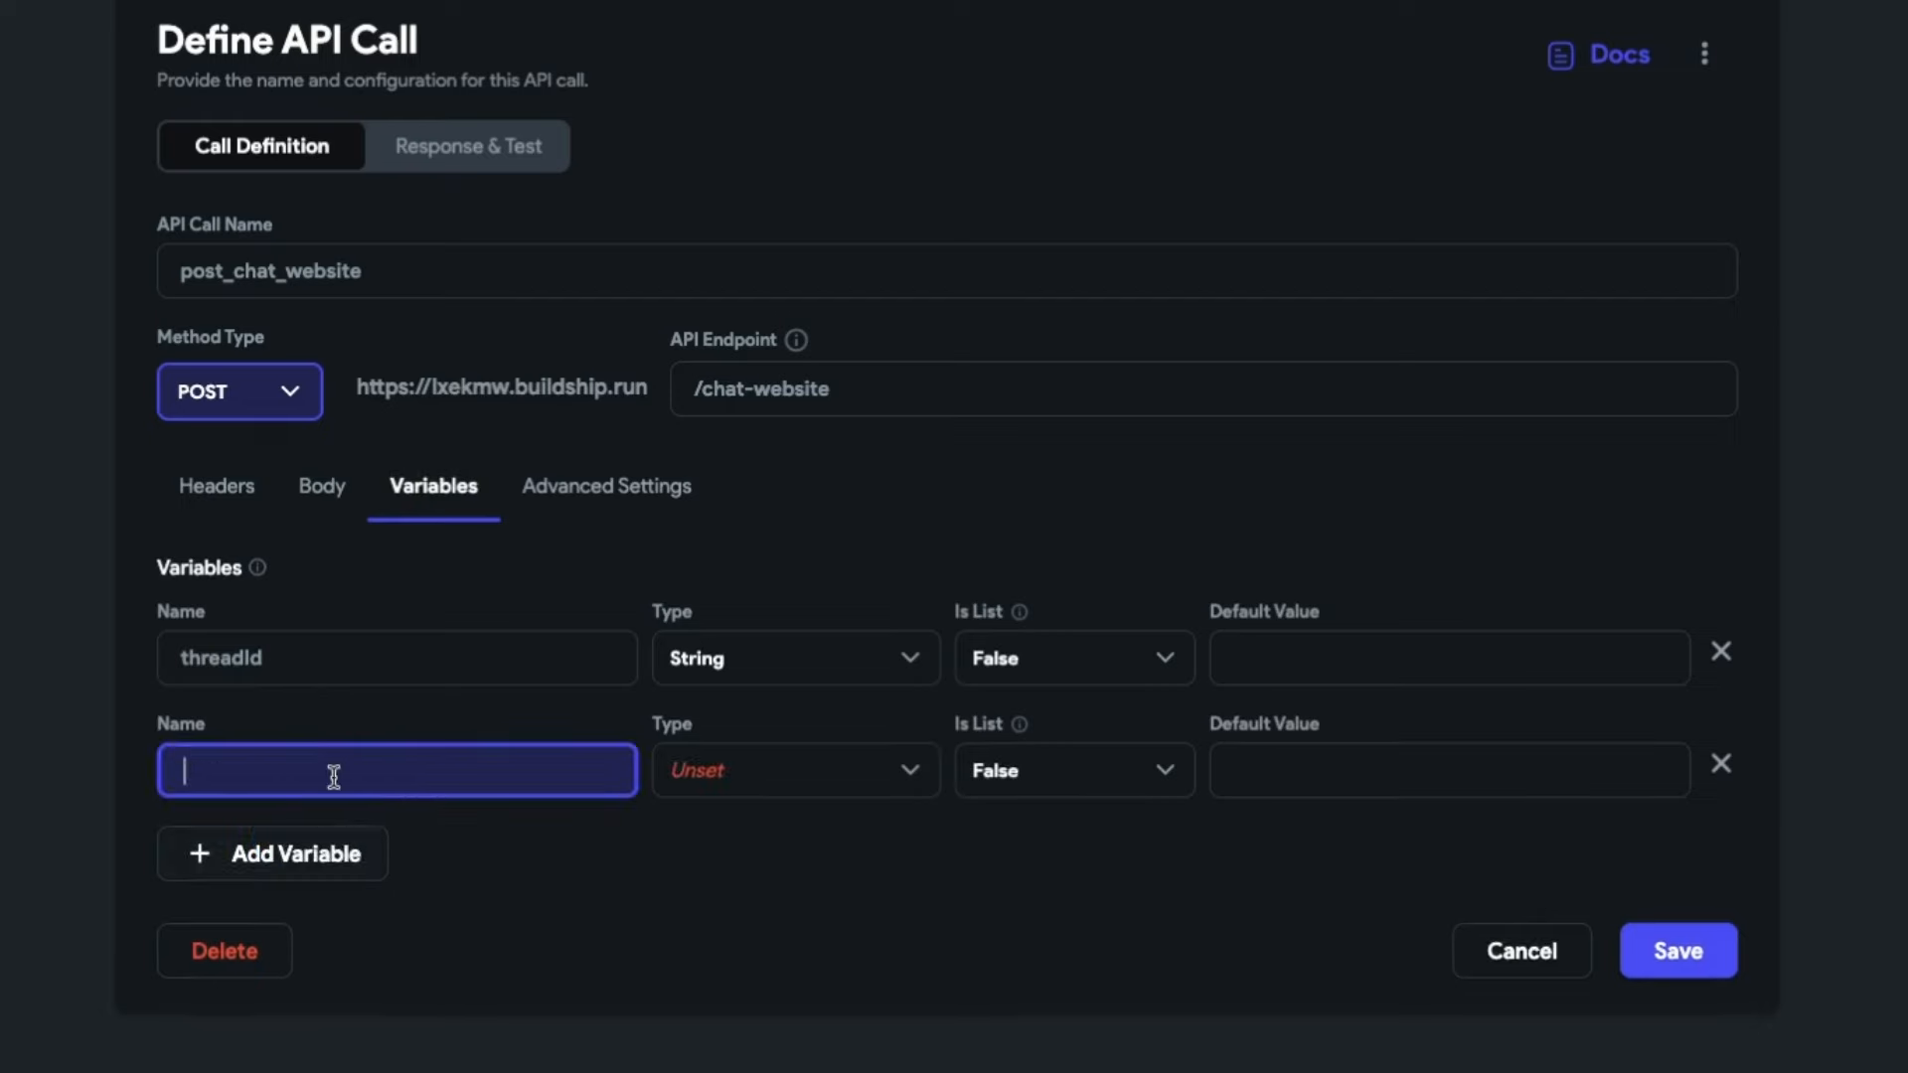
text(content)
click(867, 778)
click(842, 786)
Insert the content variable as the value of "content" in the JSON body, complete and format the JSON, and save the call
click(321, 487)
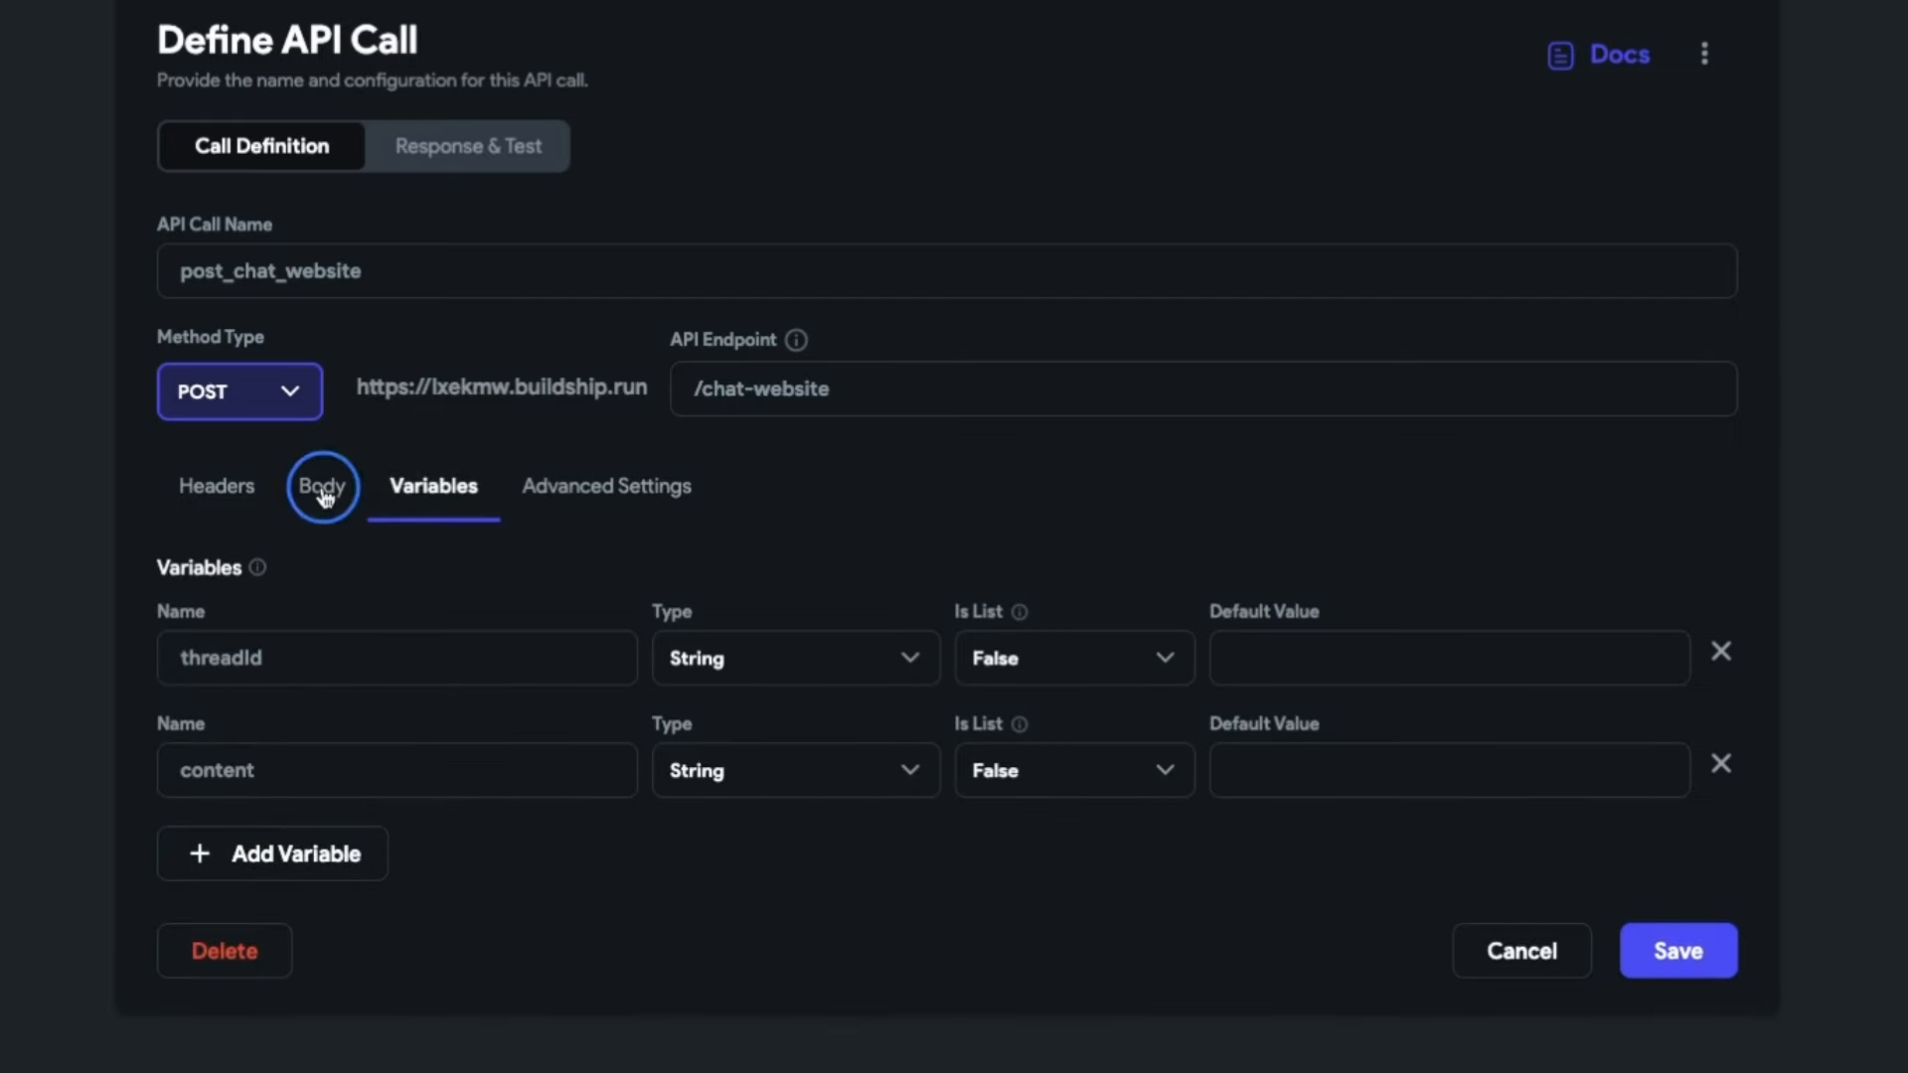
drag(473, 733, 378, 846)
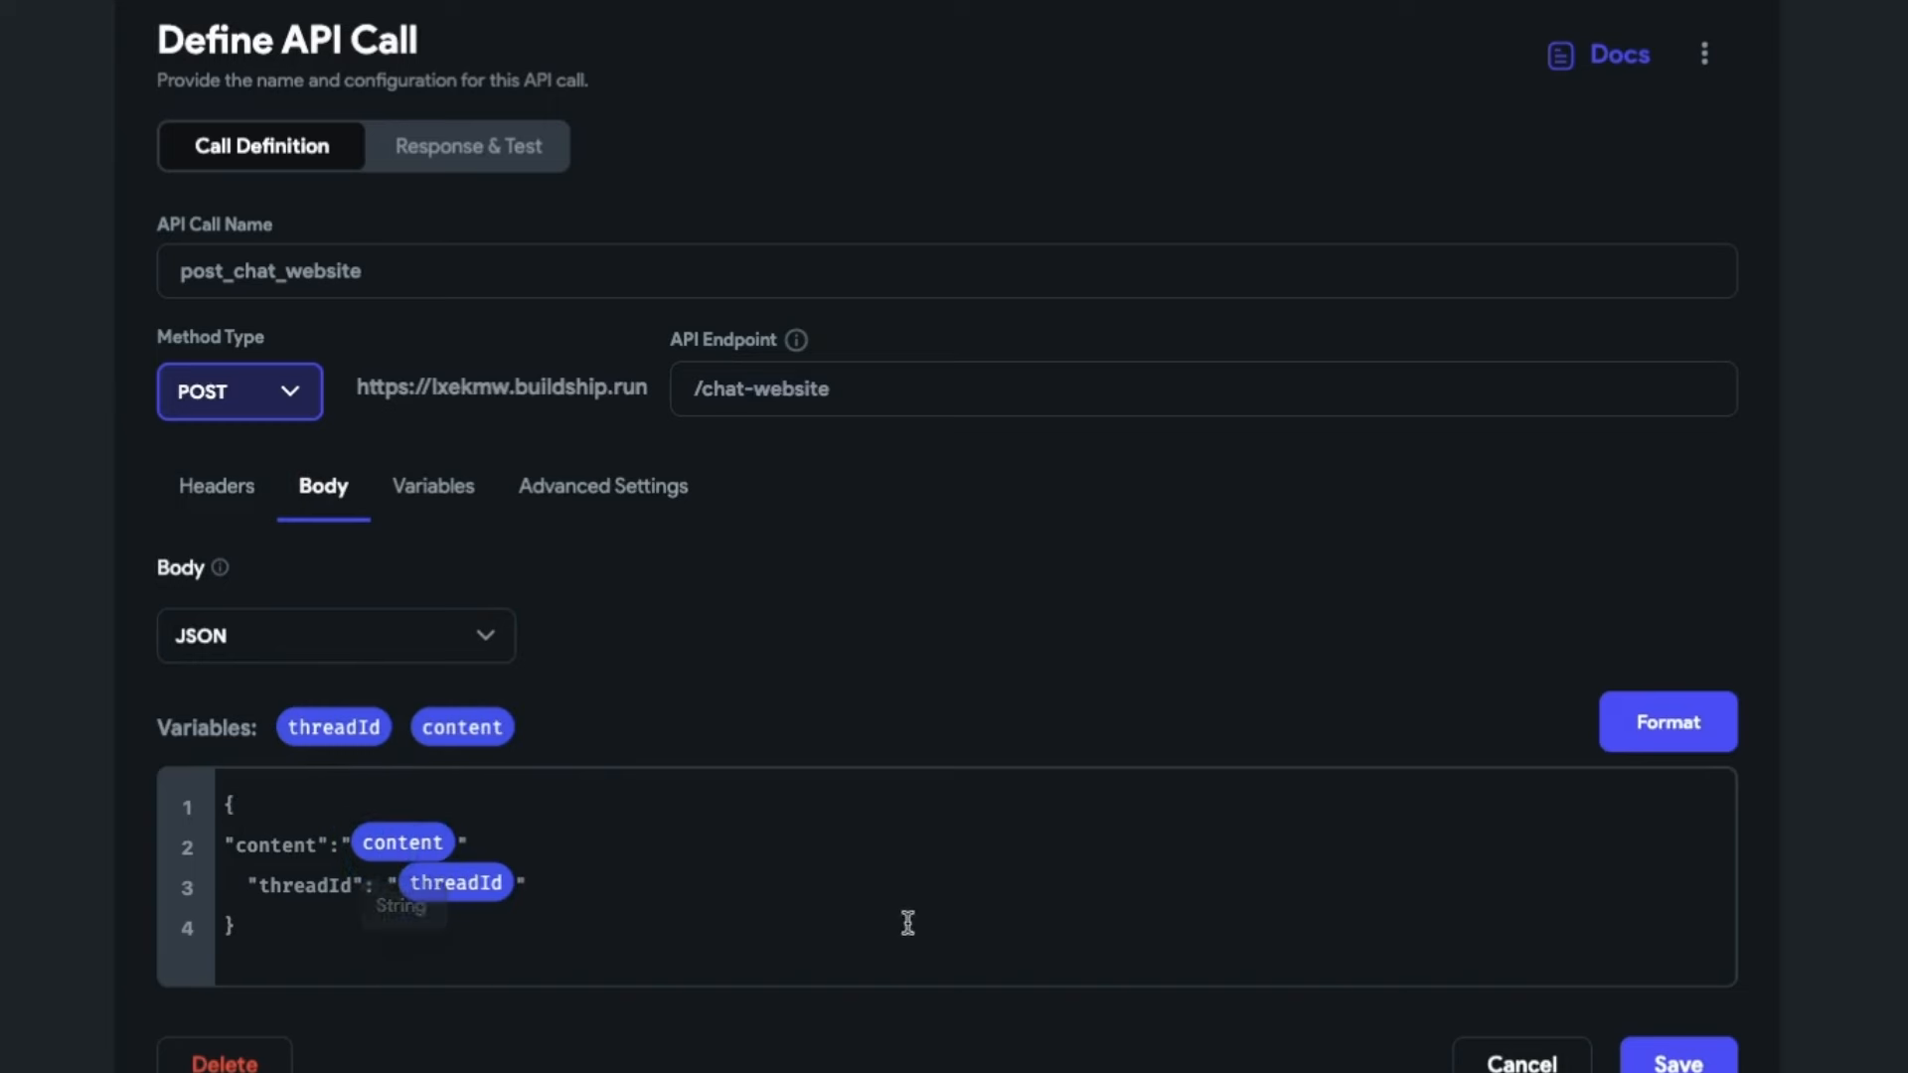
click(610, 846)
text(,)
click(1677, 708)
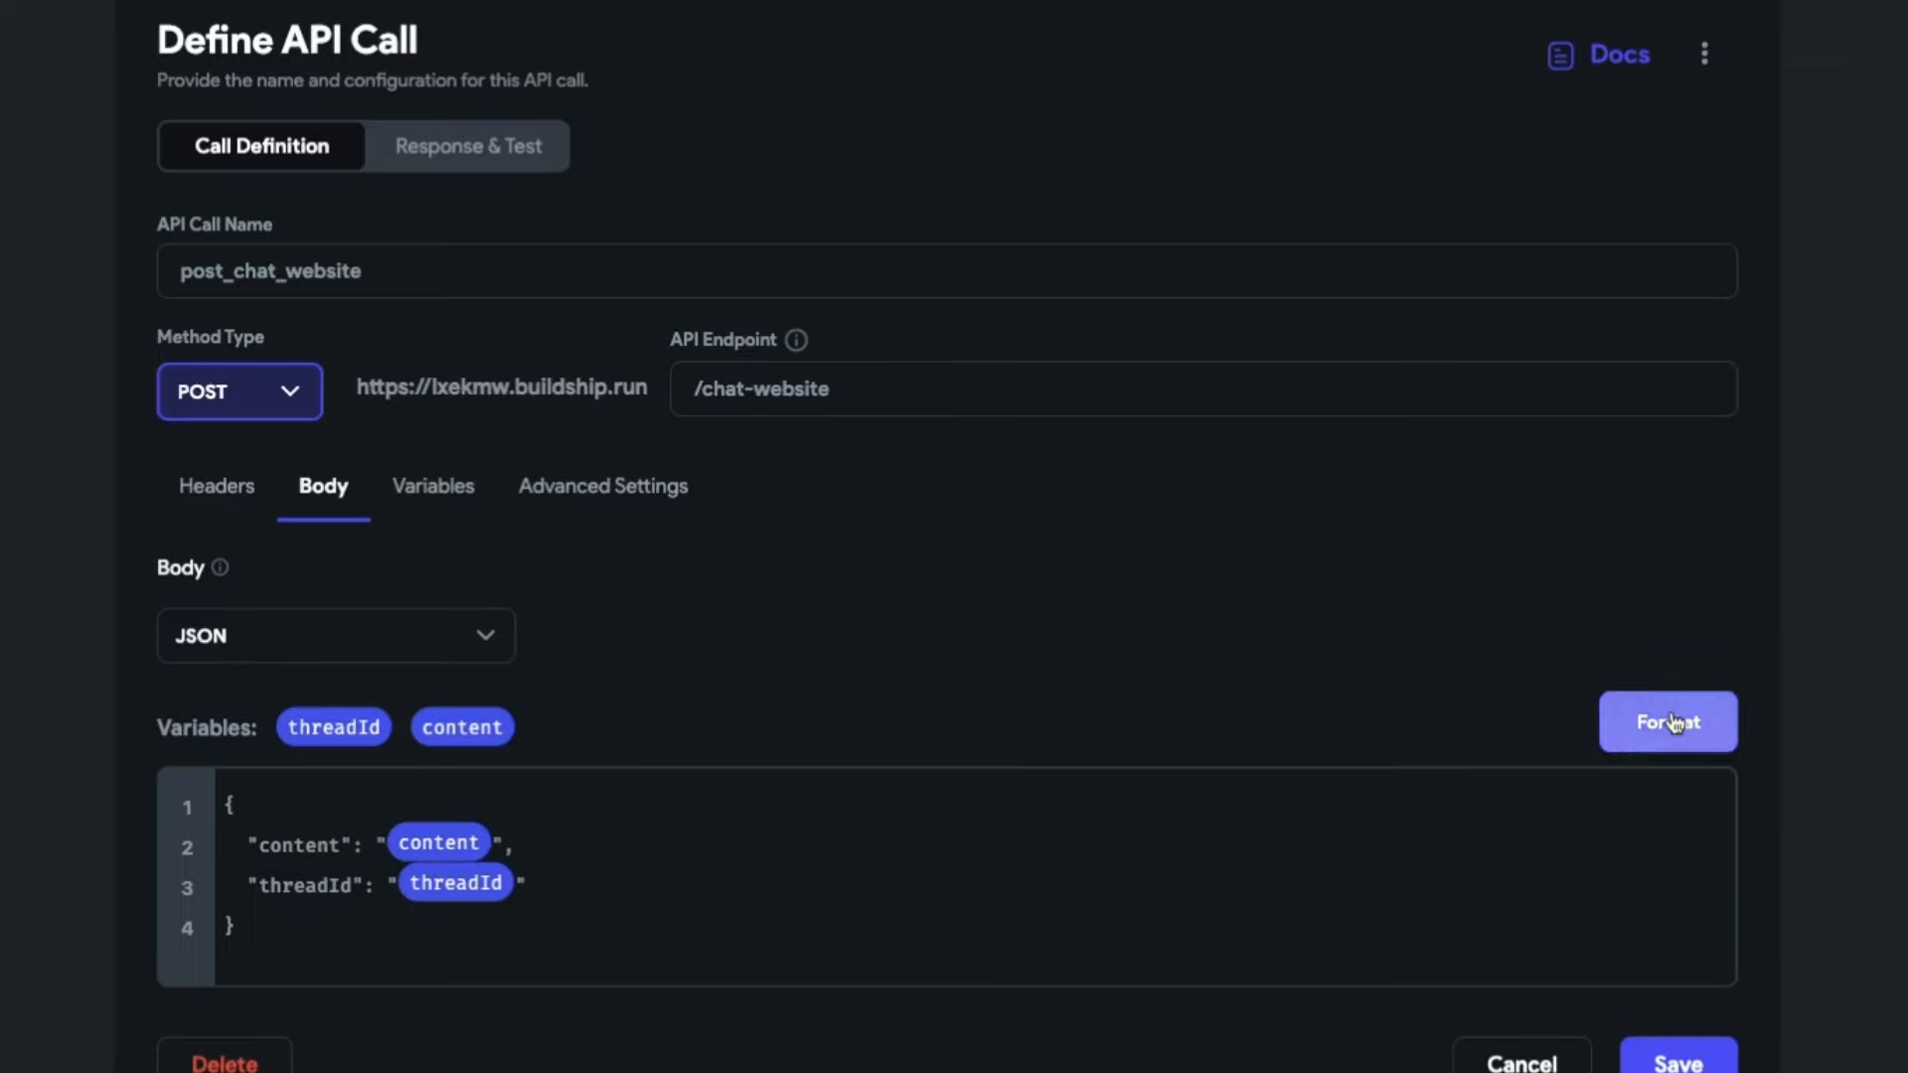
click(1680, 1053)
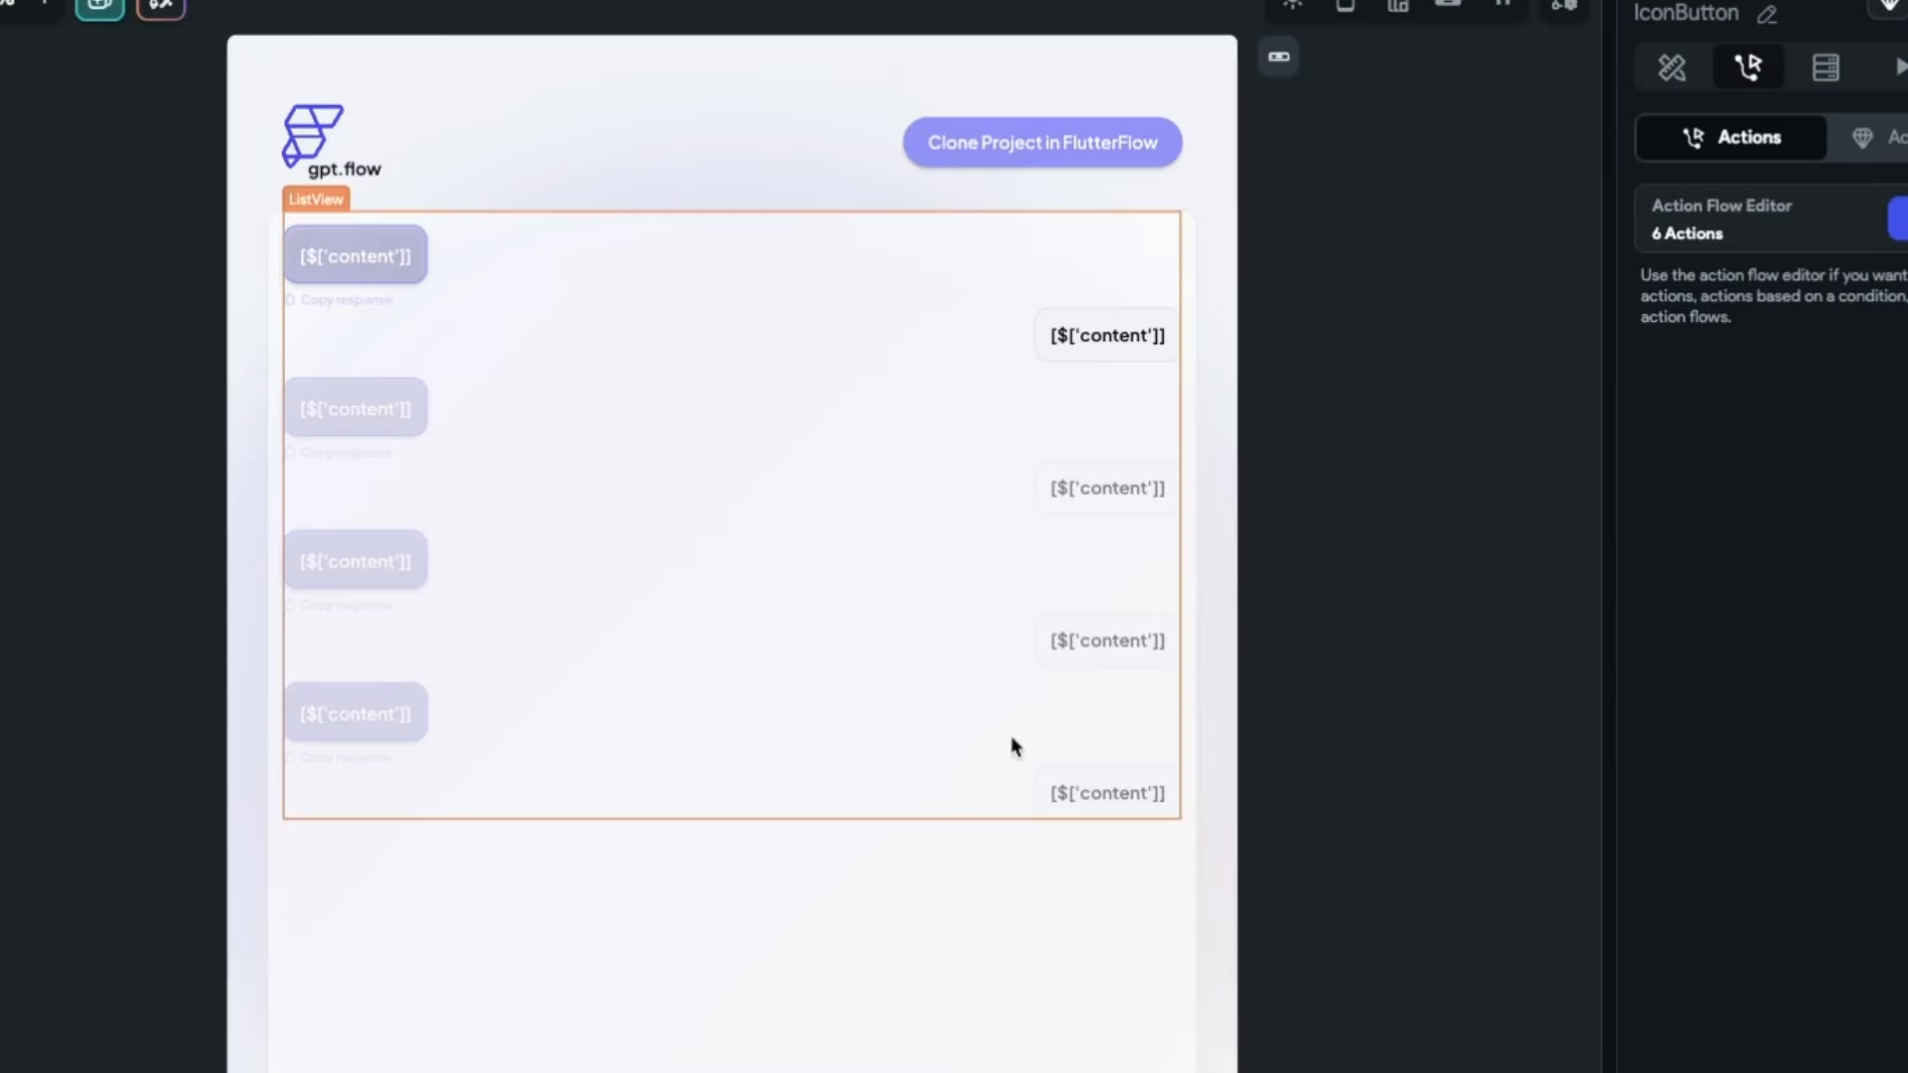
In the Backend Call action, add the content variable with the TextField (Type something...) widget state as its value, and close the flow editor
click(1899, 219)
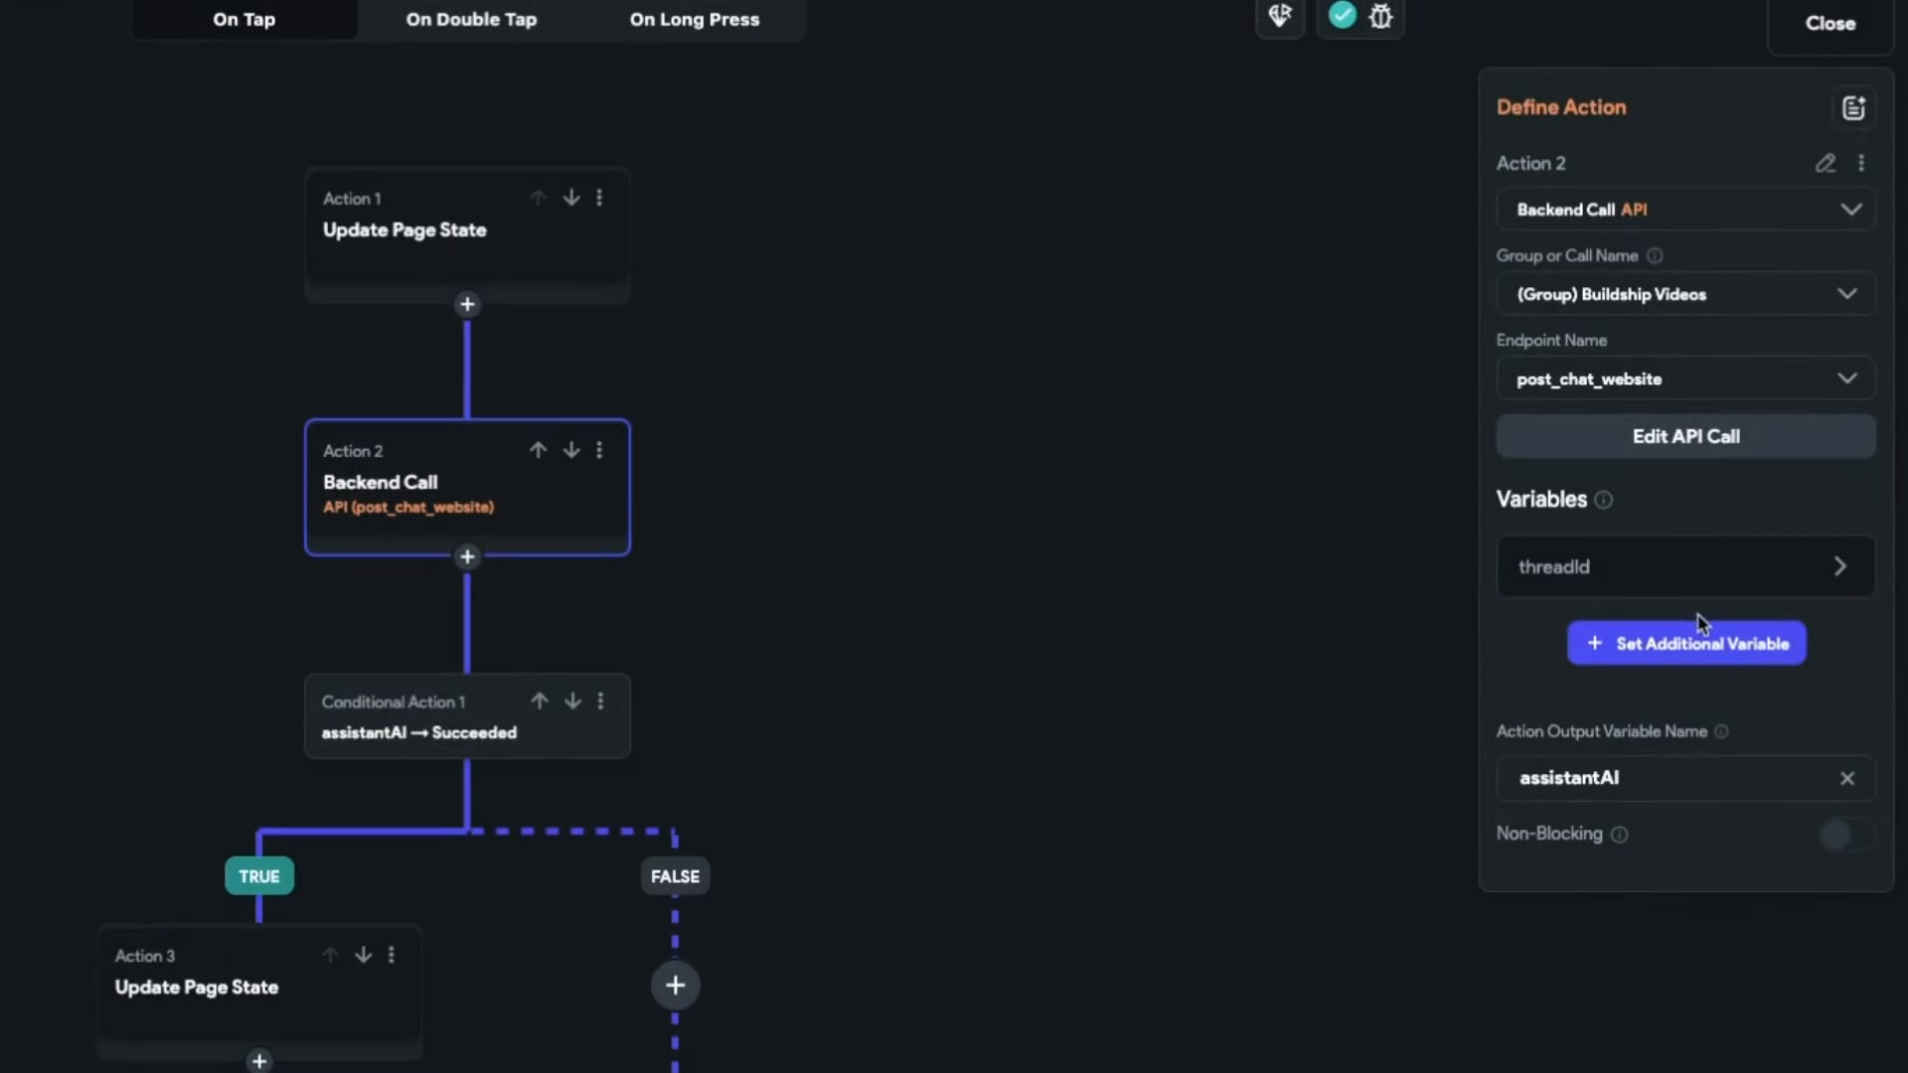
click(1723, 651)
click(1602, 751)
click(1602, 753)
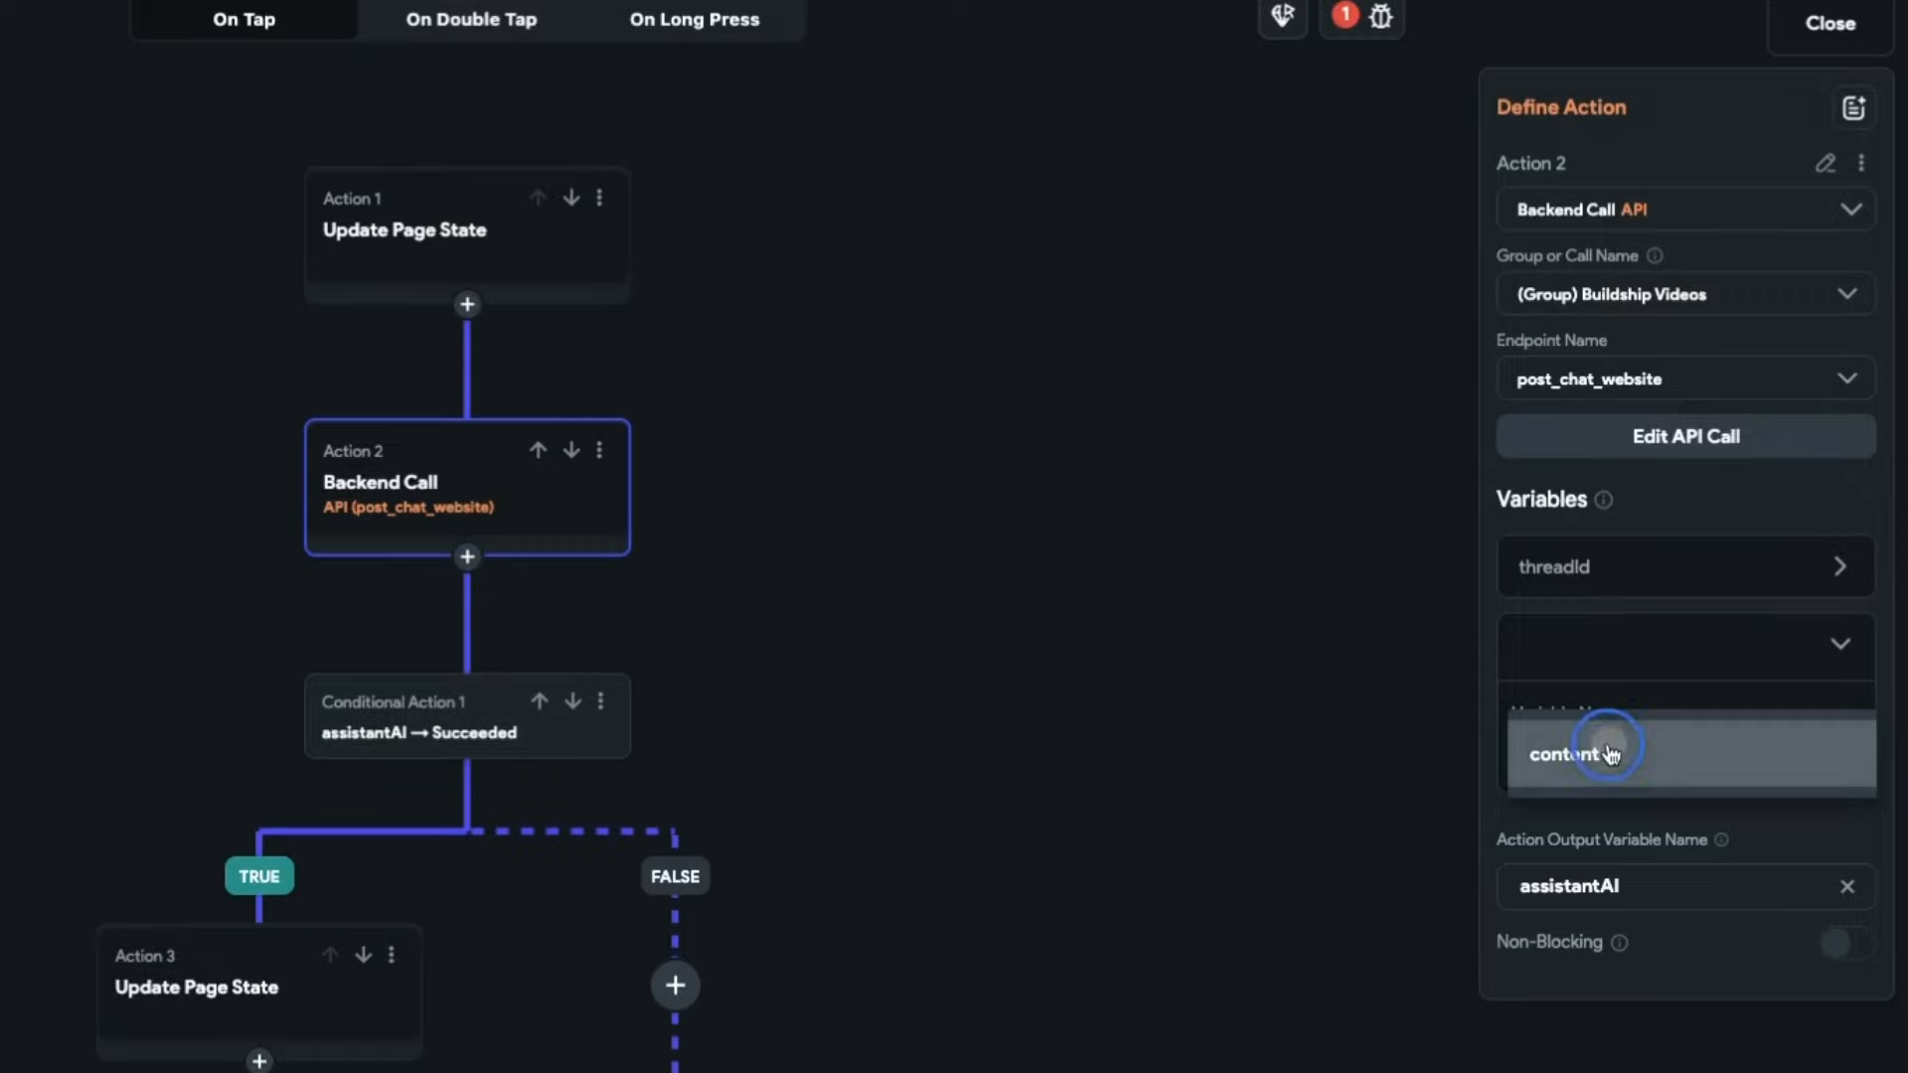
click(1572, 807)
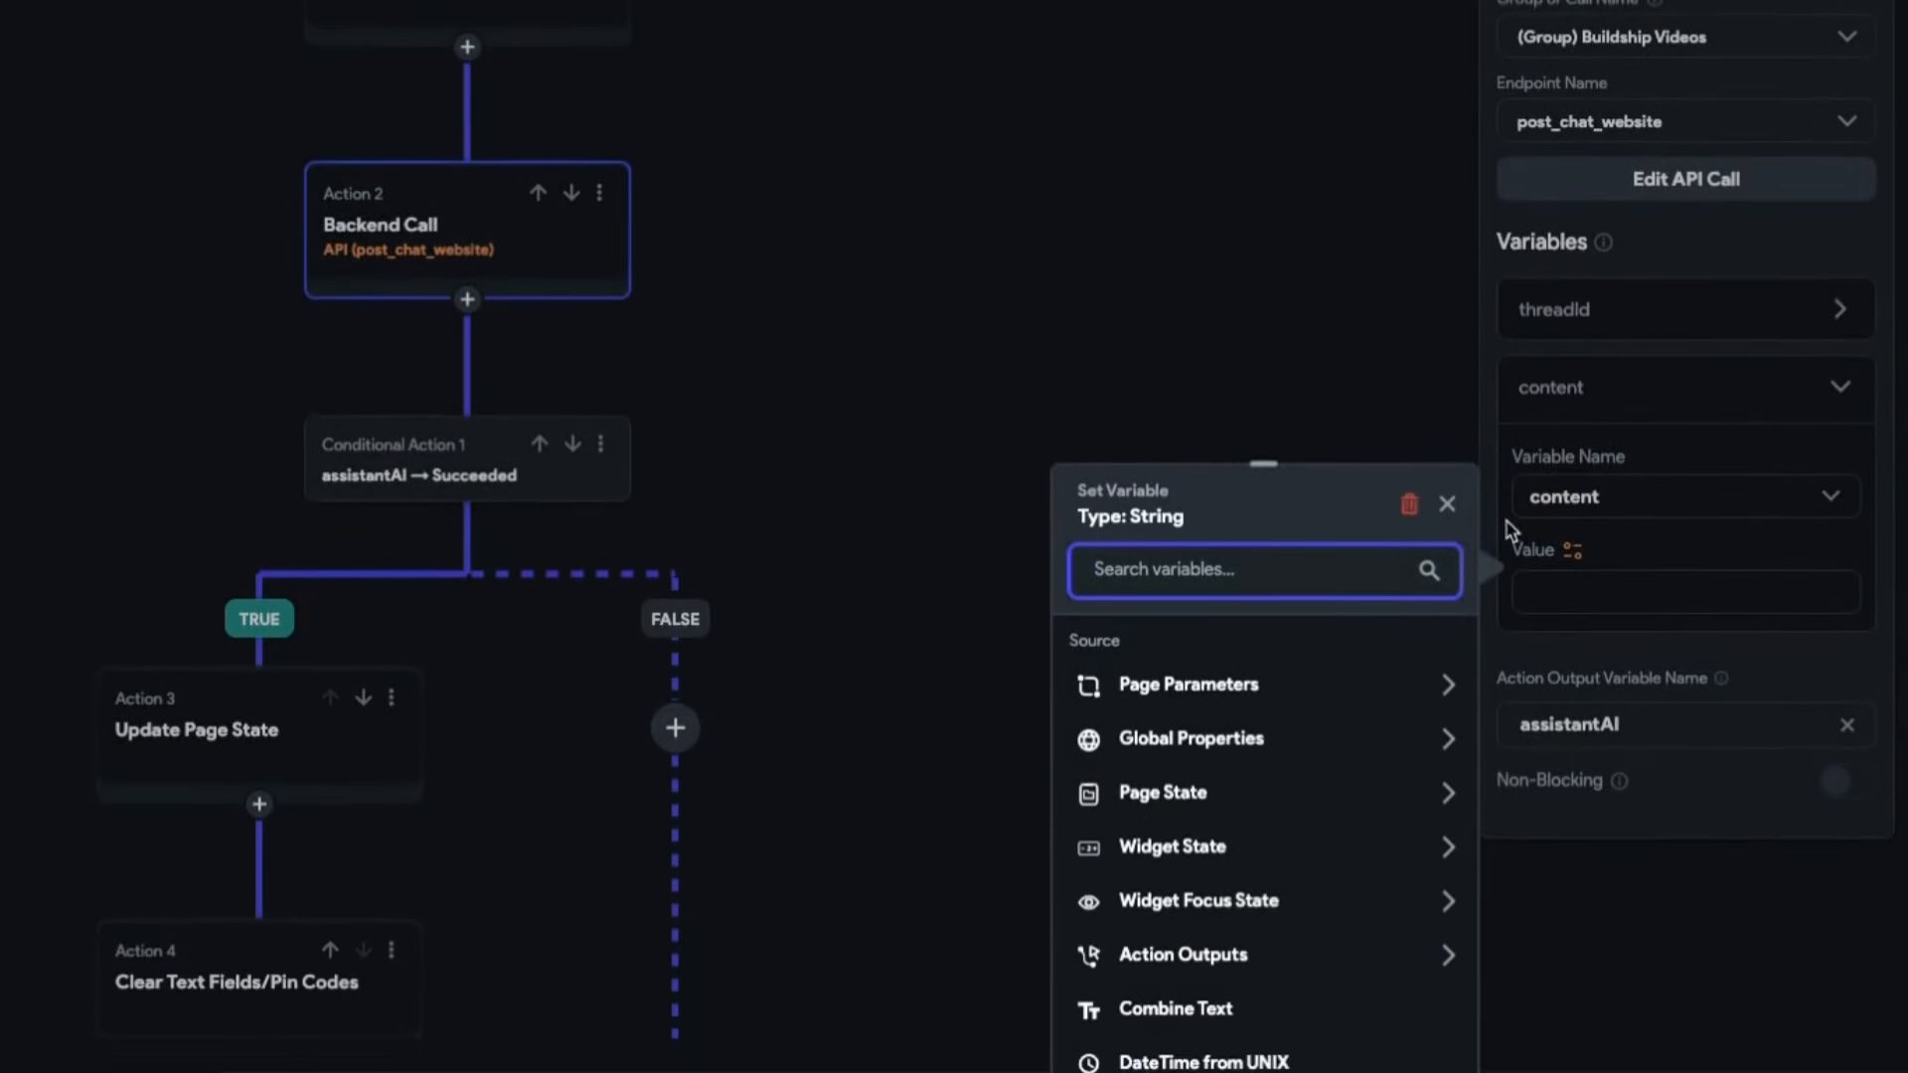
scroll(1219, 872, down, 3)
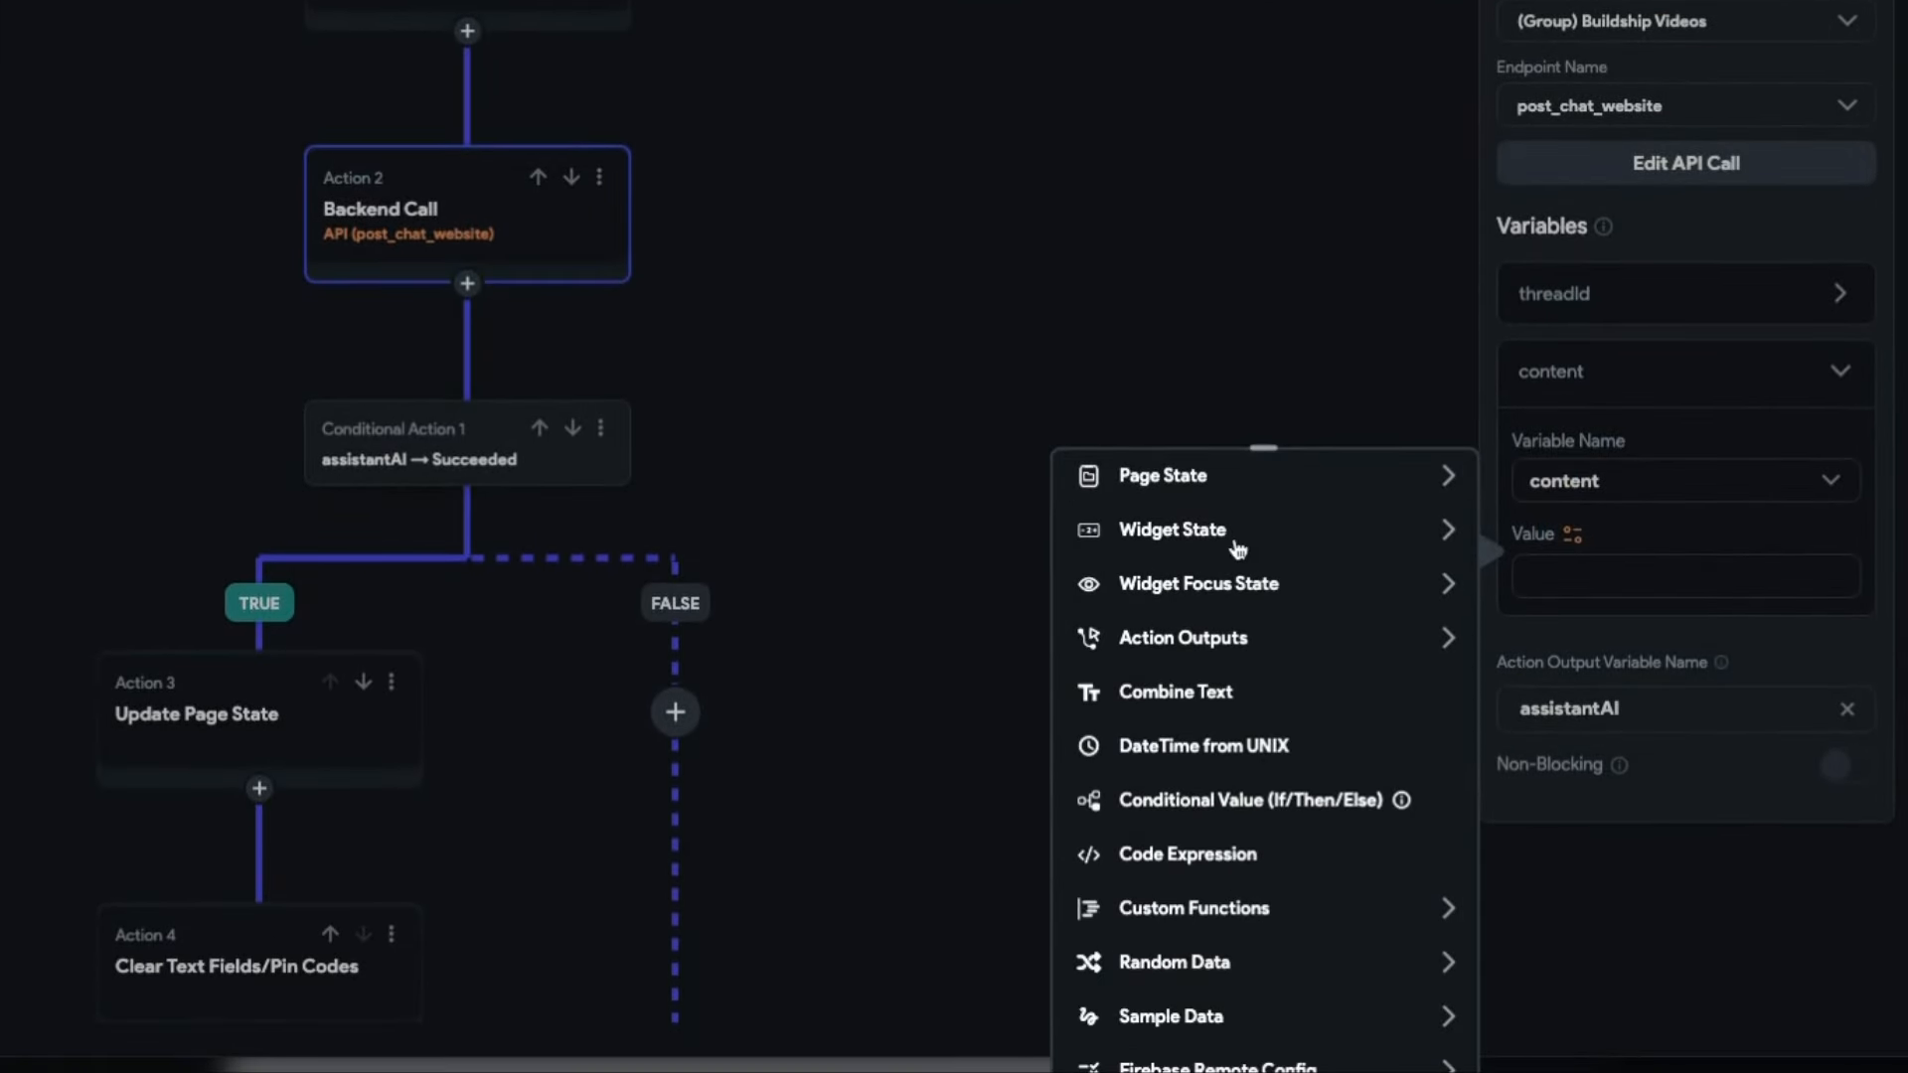
click(1232, 537)
click(1246, 618)
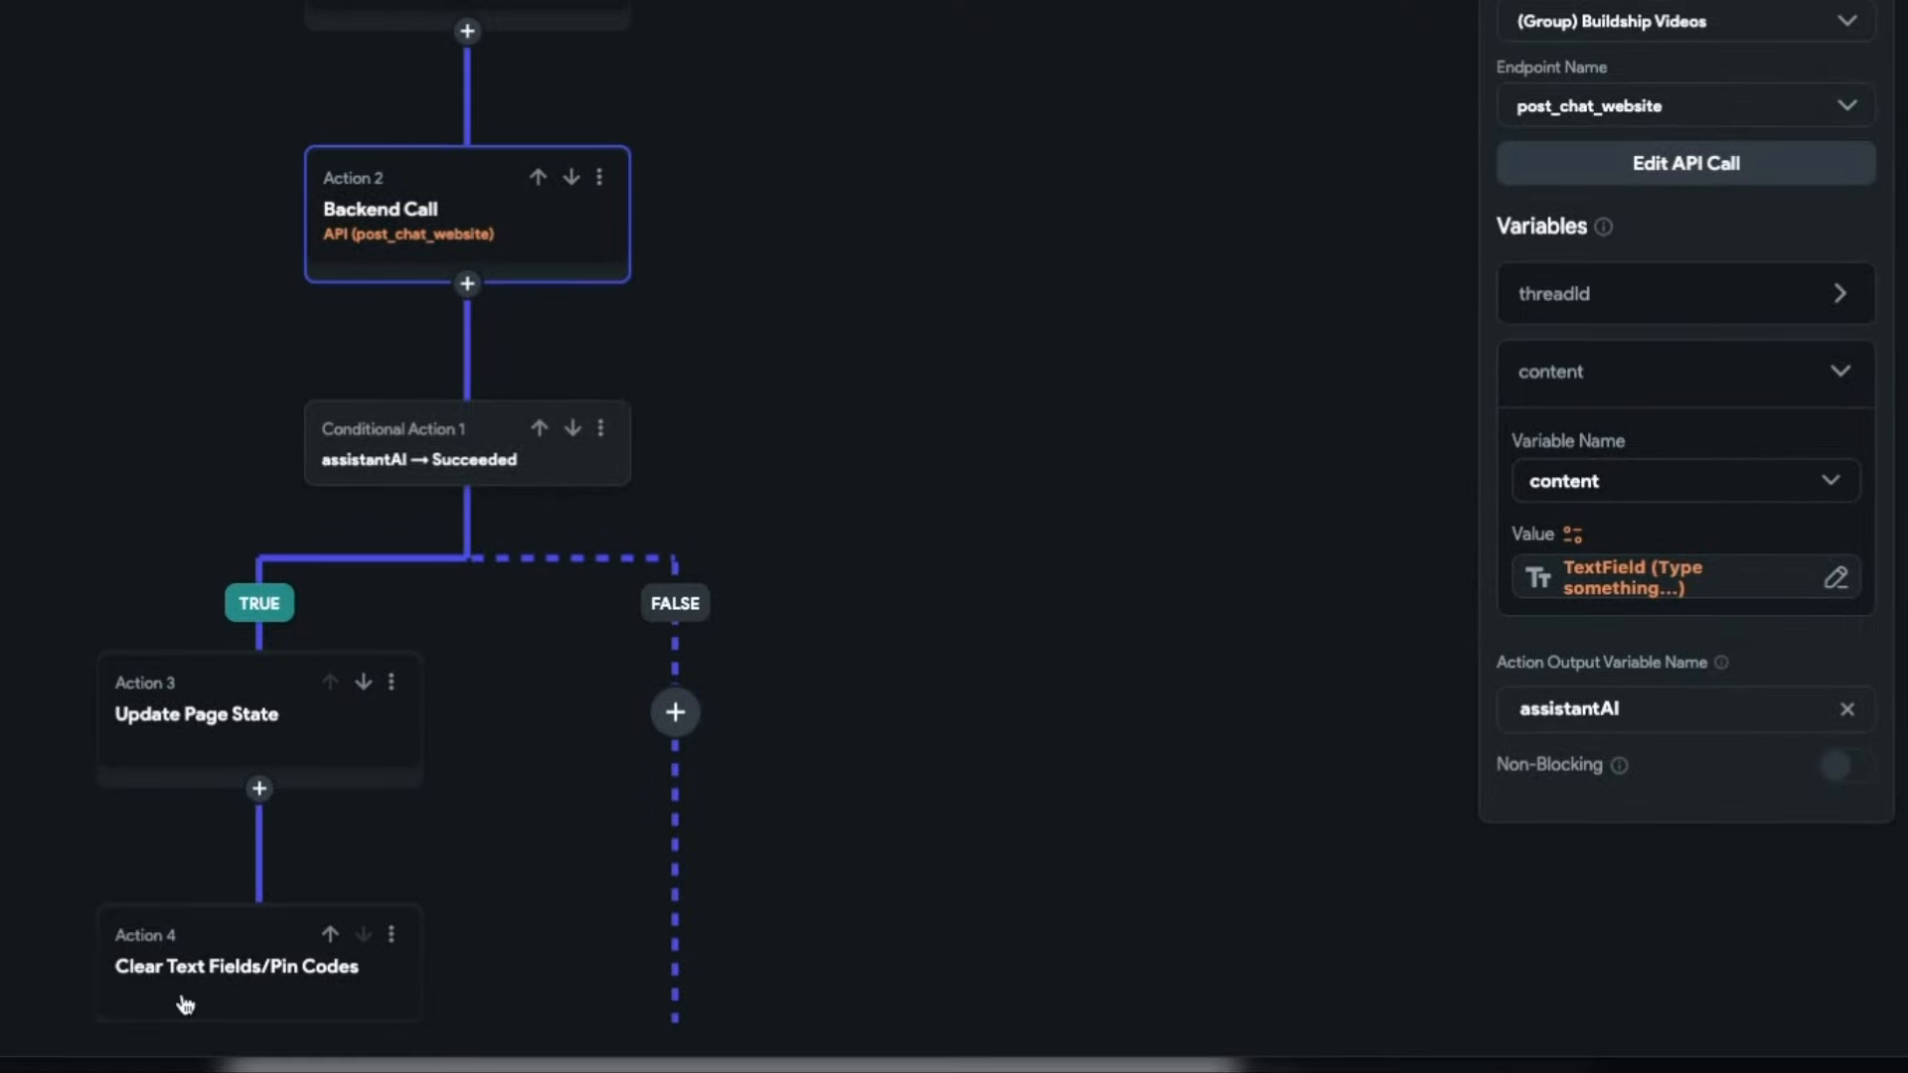
click(1867, 29)
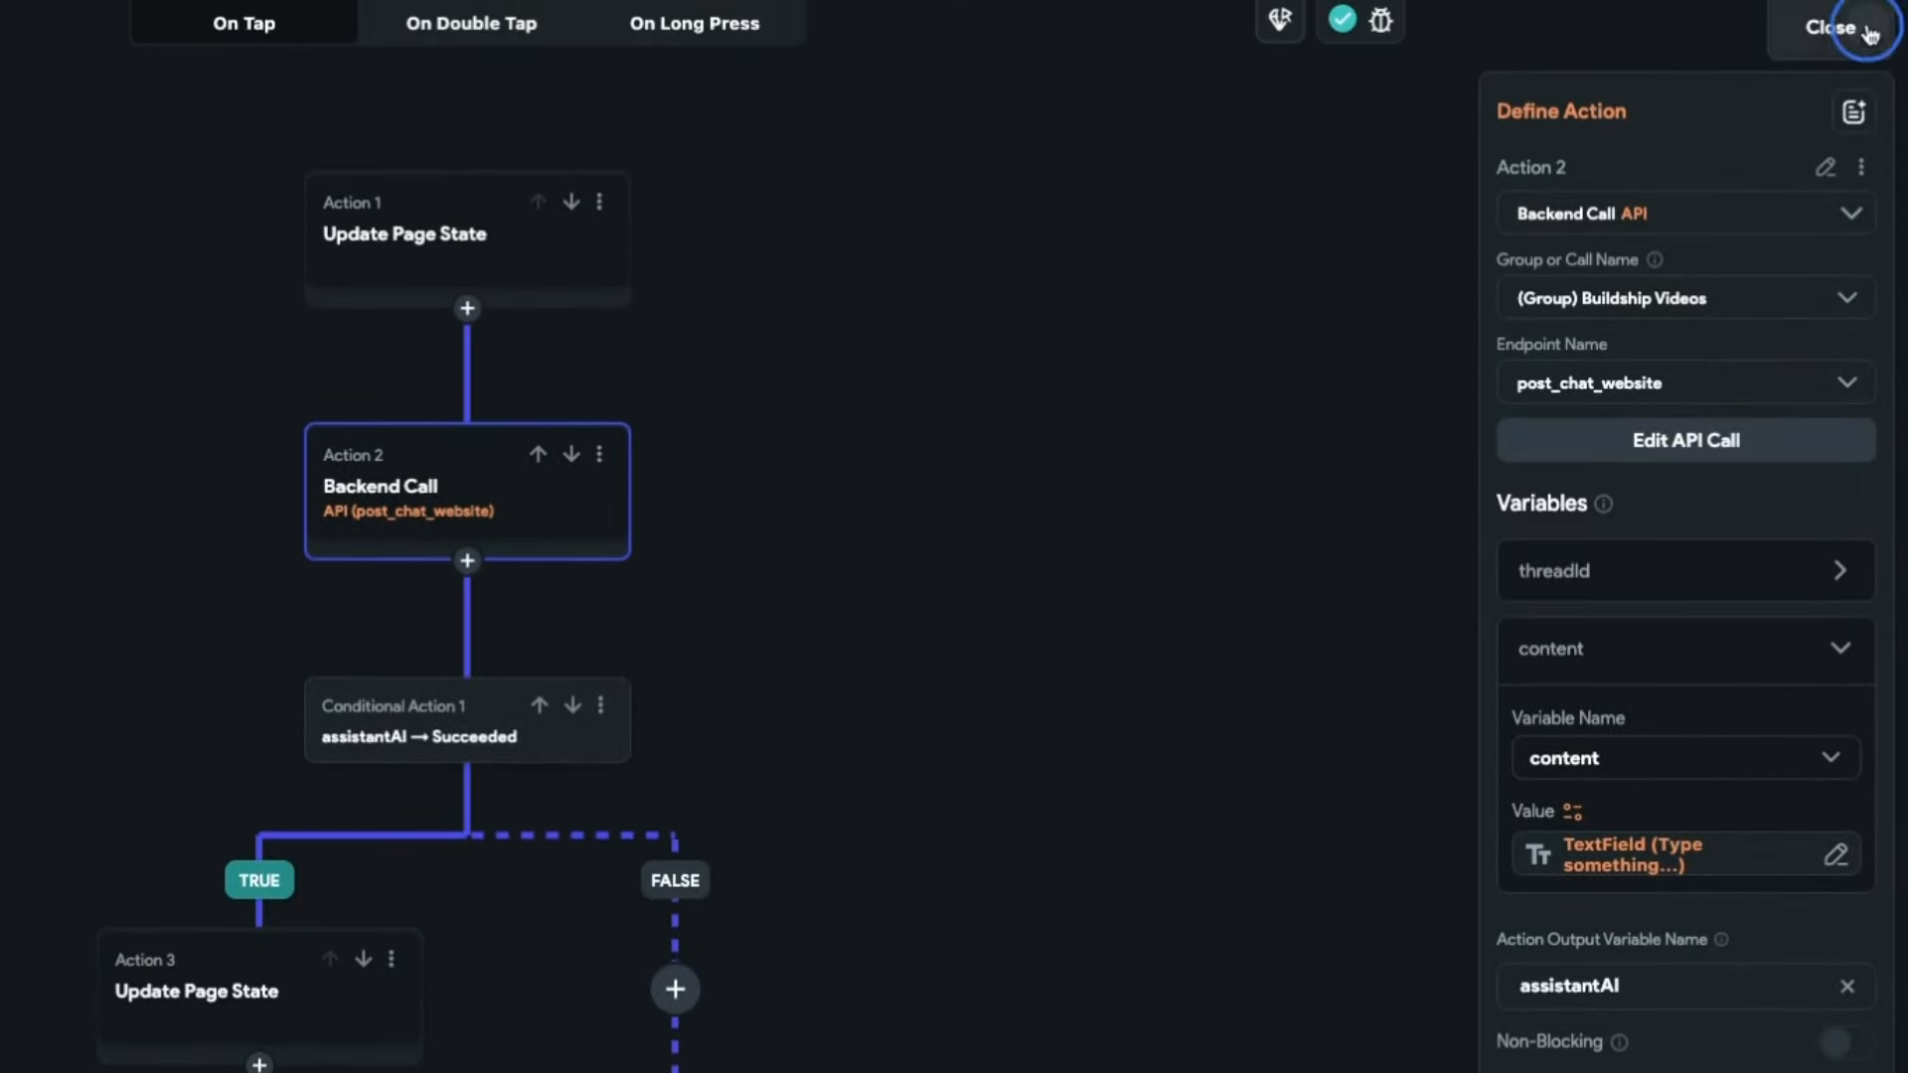
click(1420, 356)
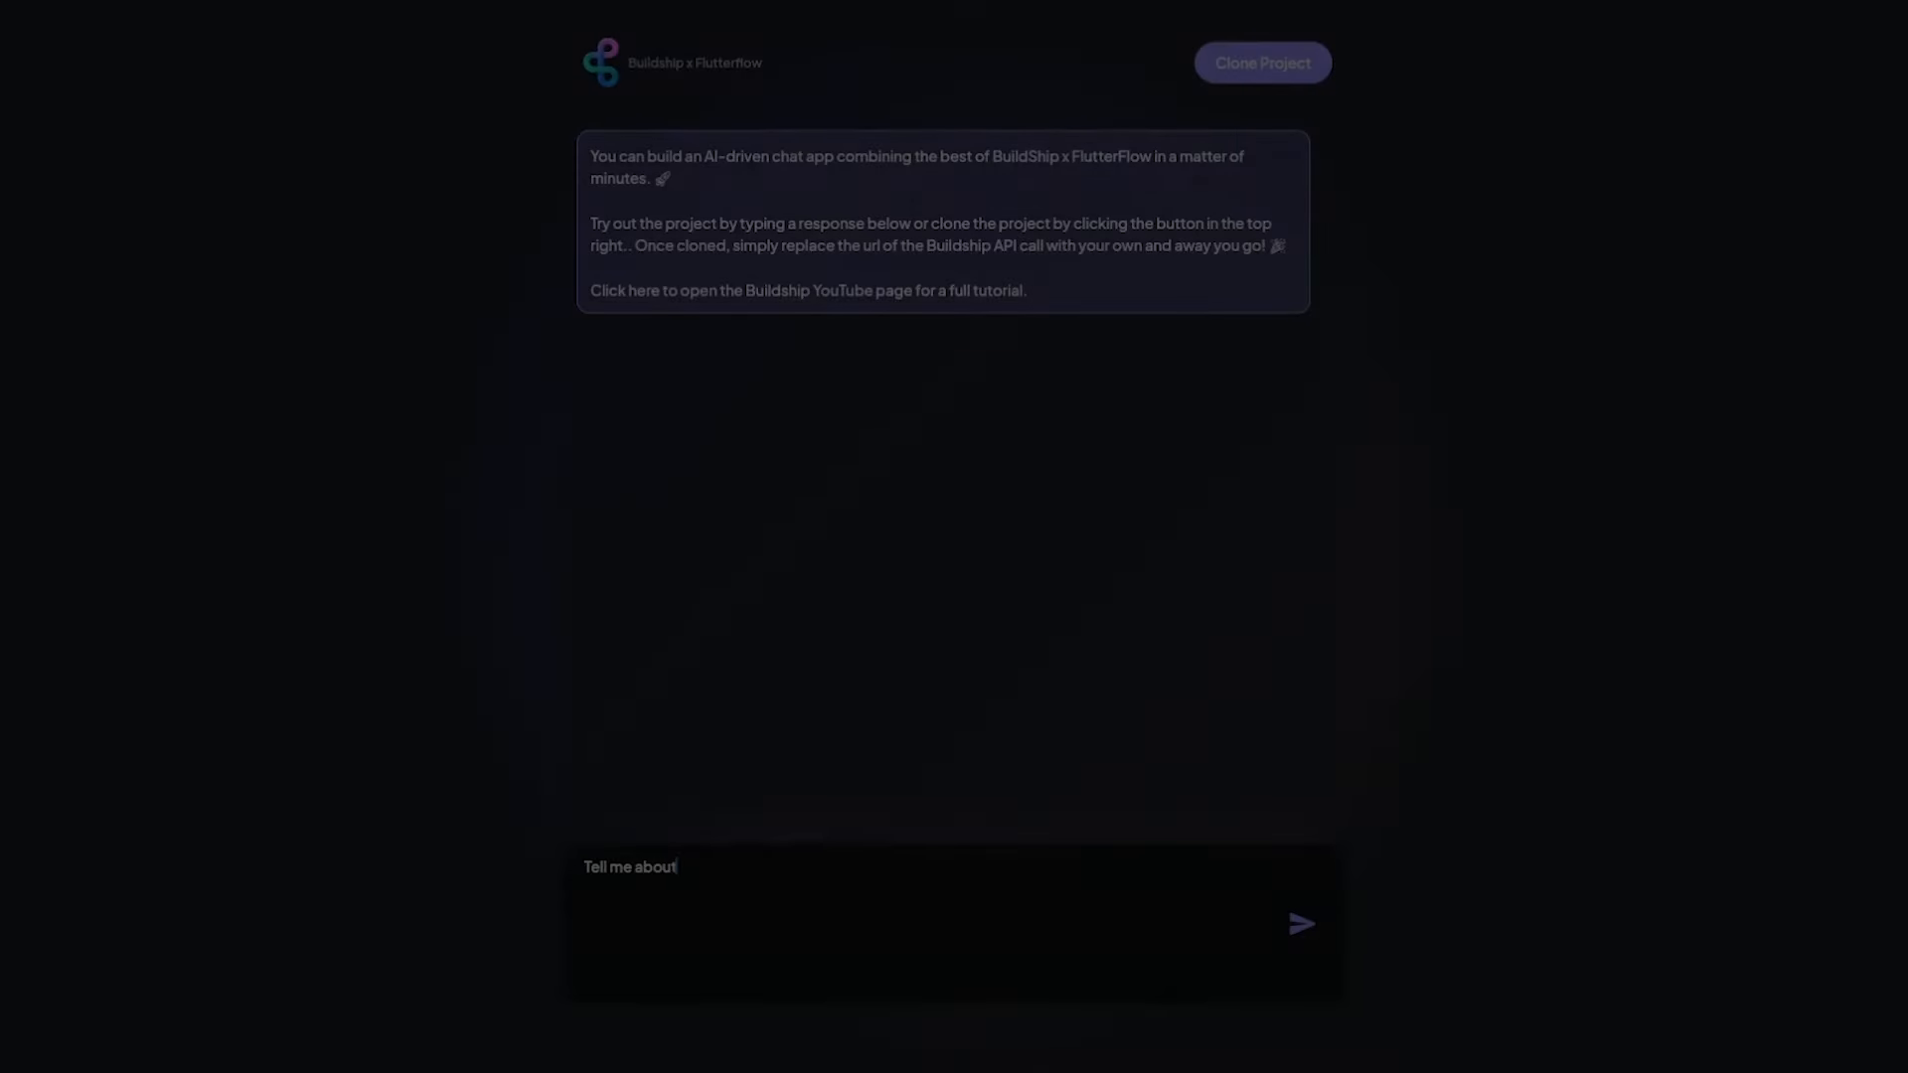
In the running Buildship x Flutterflow chat app, send "Tell me about Trigger Nodes in Buildship as described at docs.buildship.com"
text(Trigger Nodes in Buildship as described at)
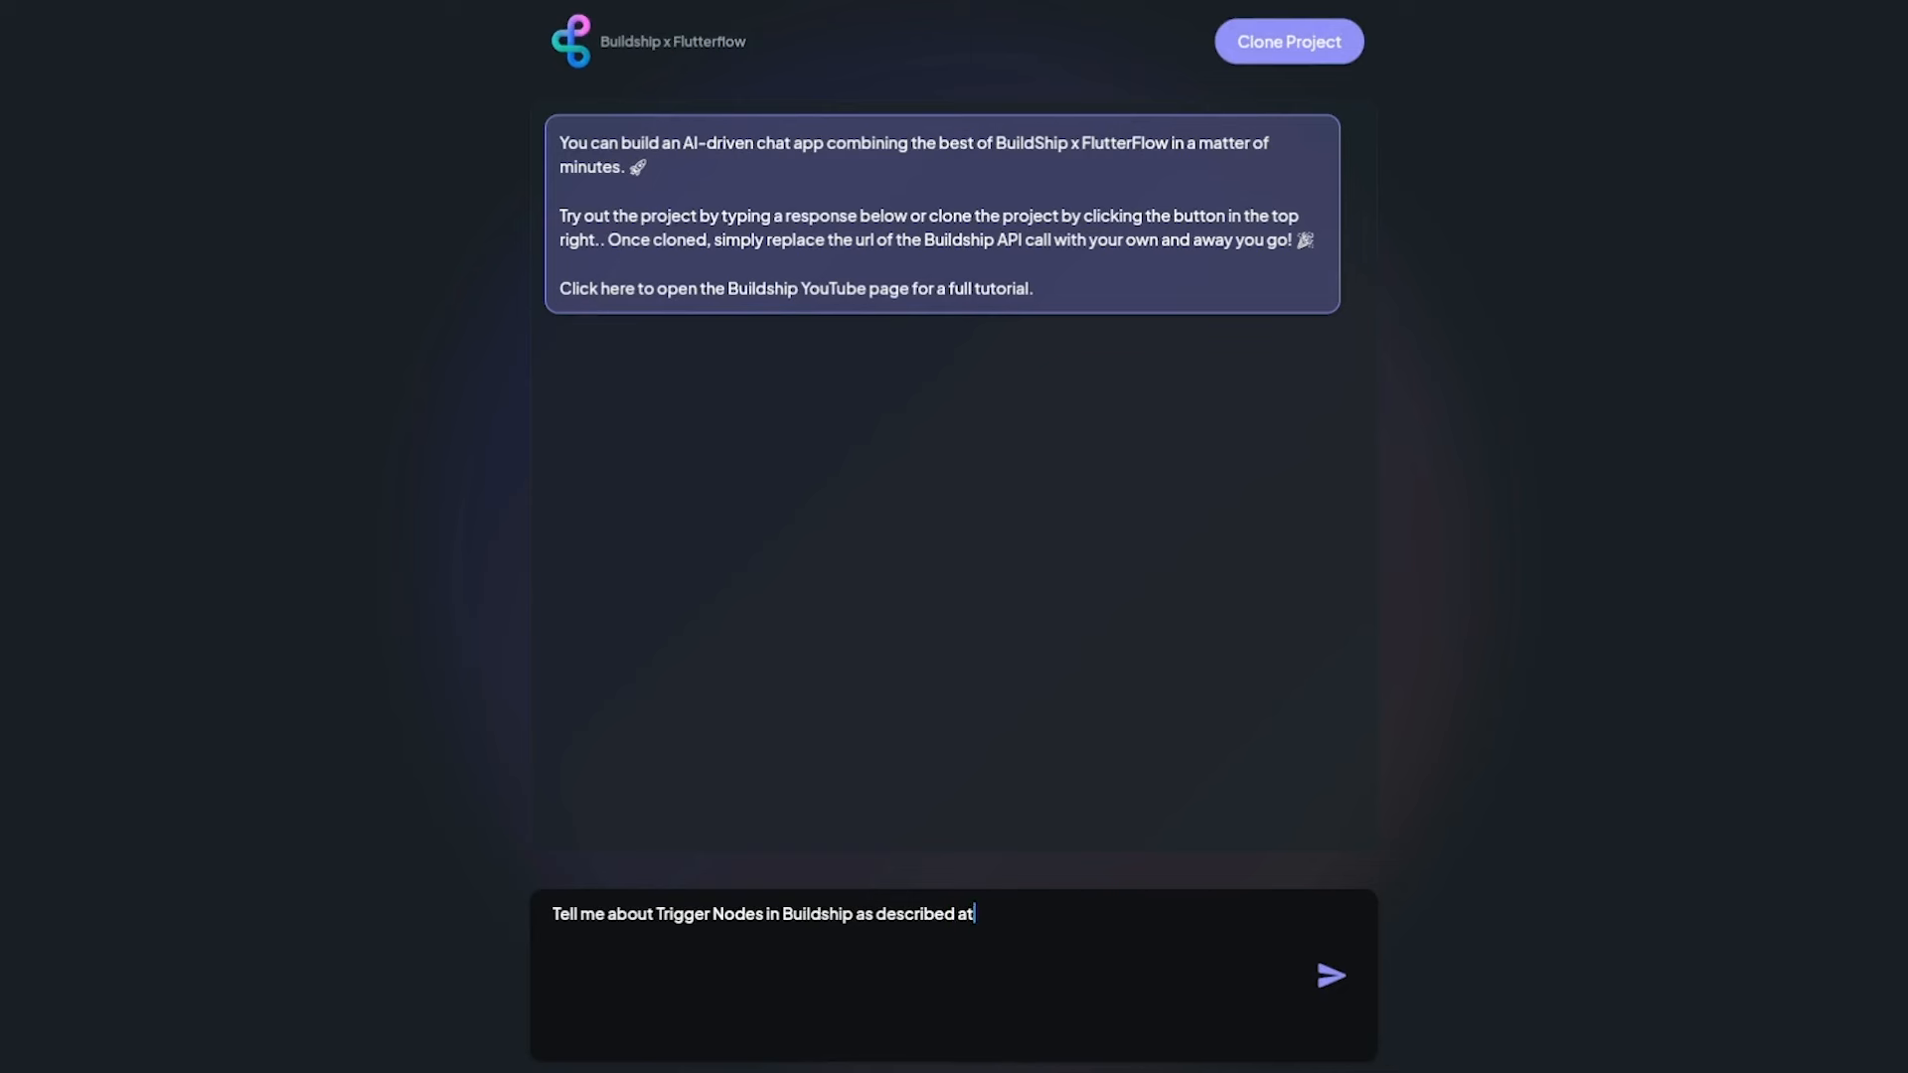
text(ocs.buildship.com)
click(1332, 976)
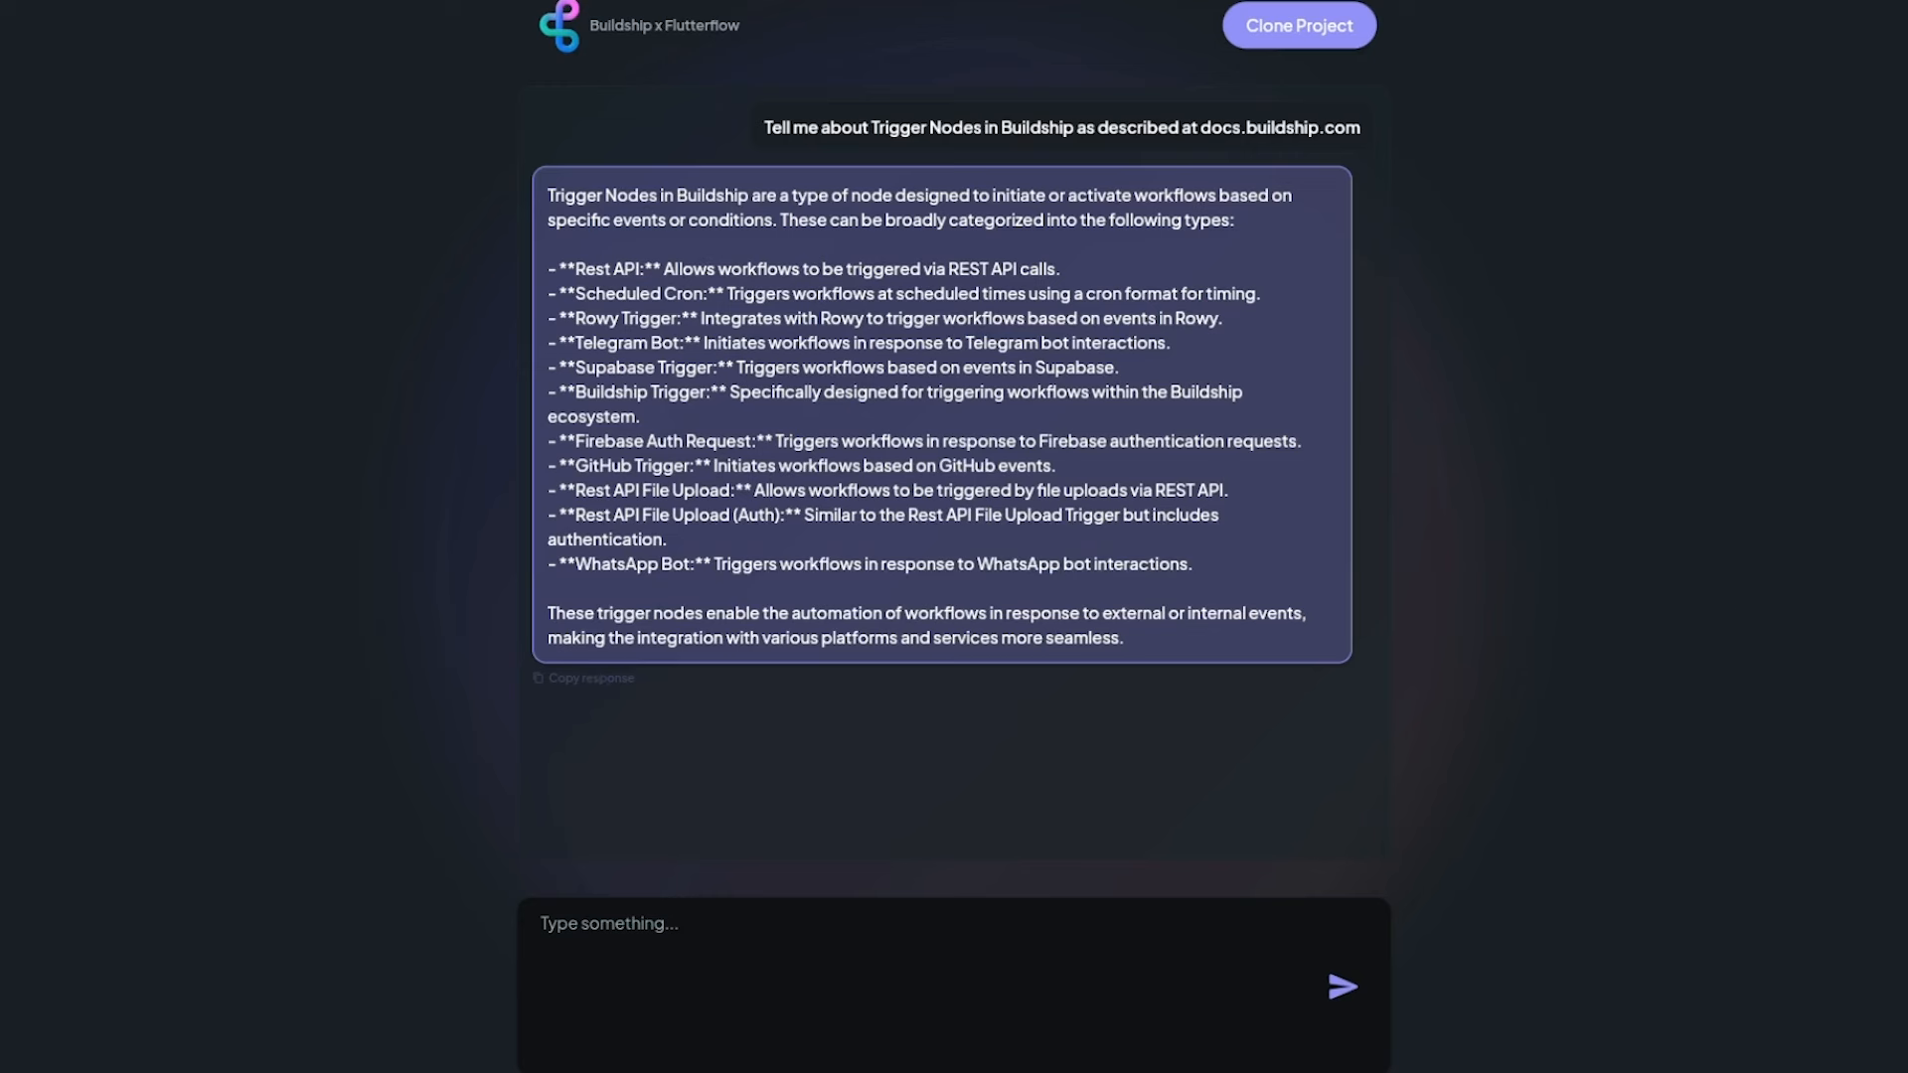
Send the follow-up question "what about their integrations?" in the chat and look through the reply
click(964, 942)
text(what about their integrations?)
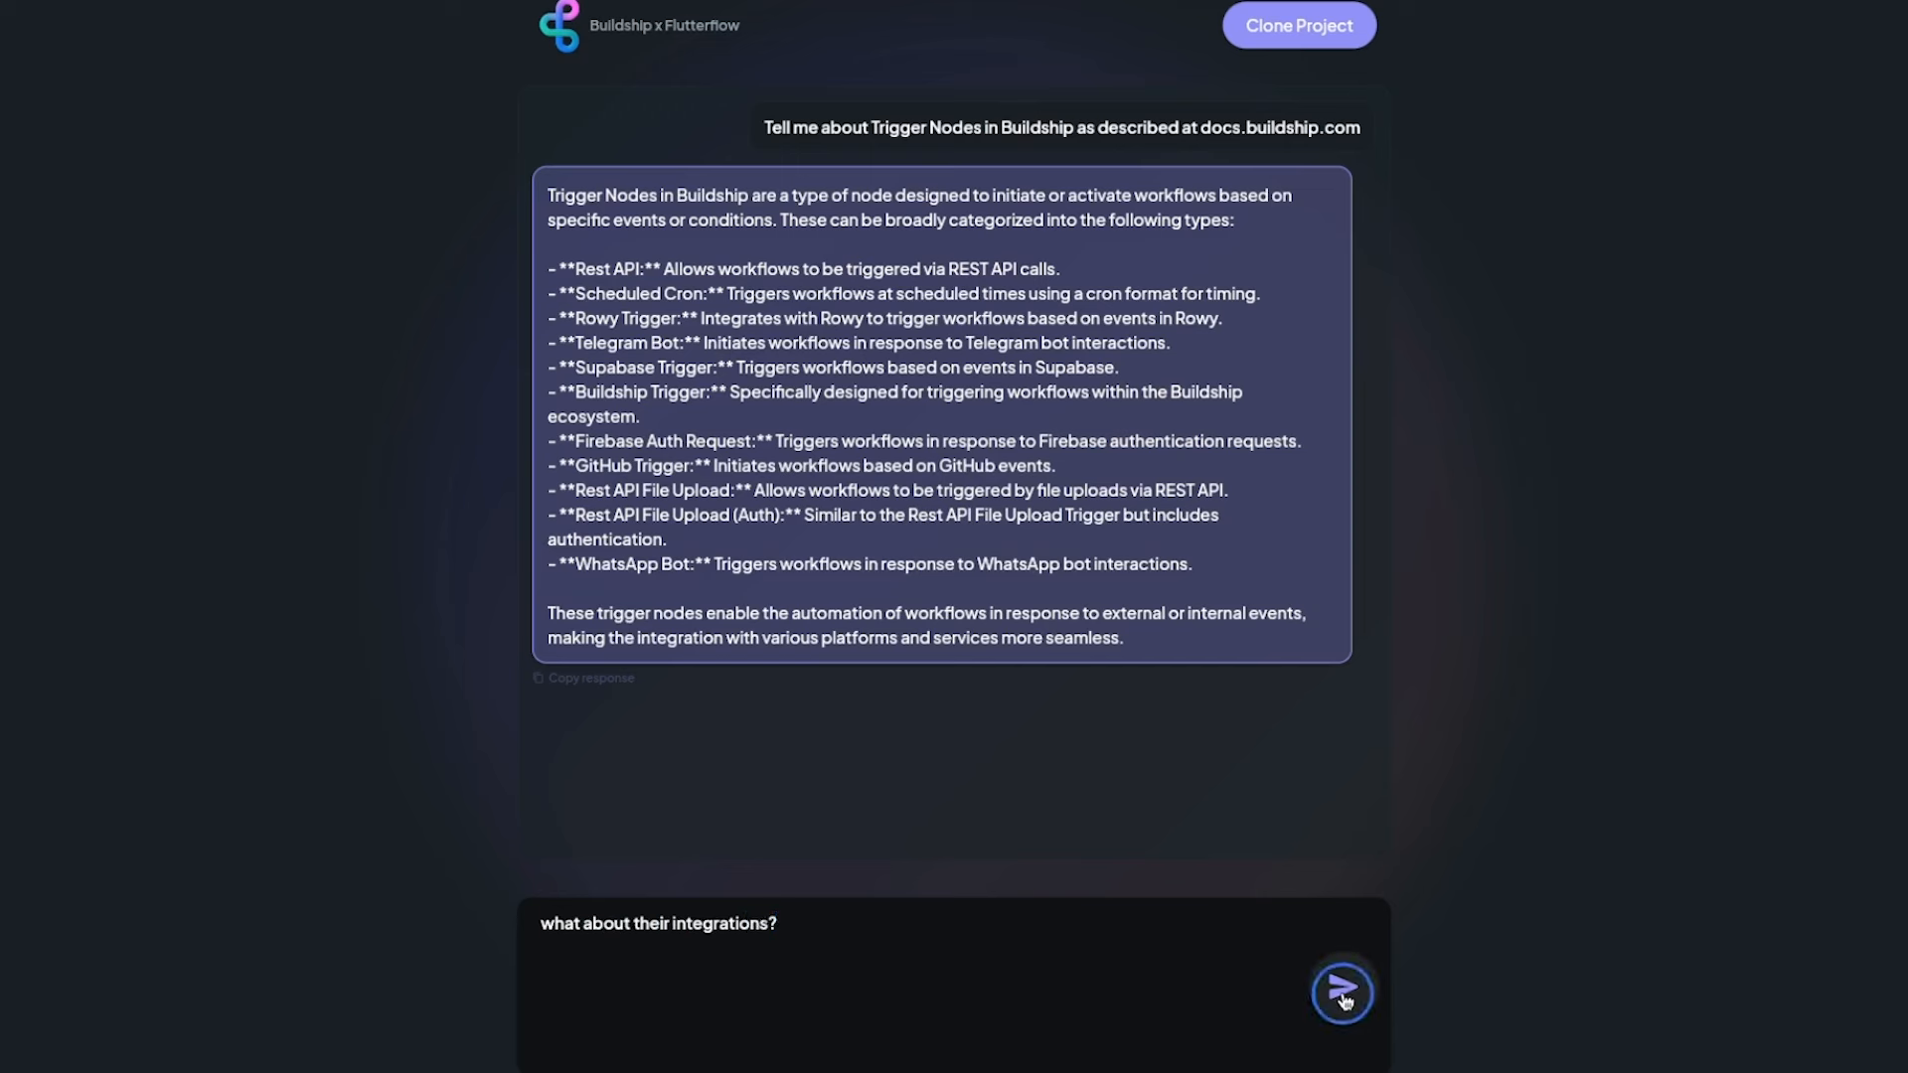
click(1344, 987)
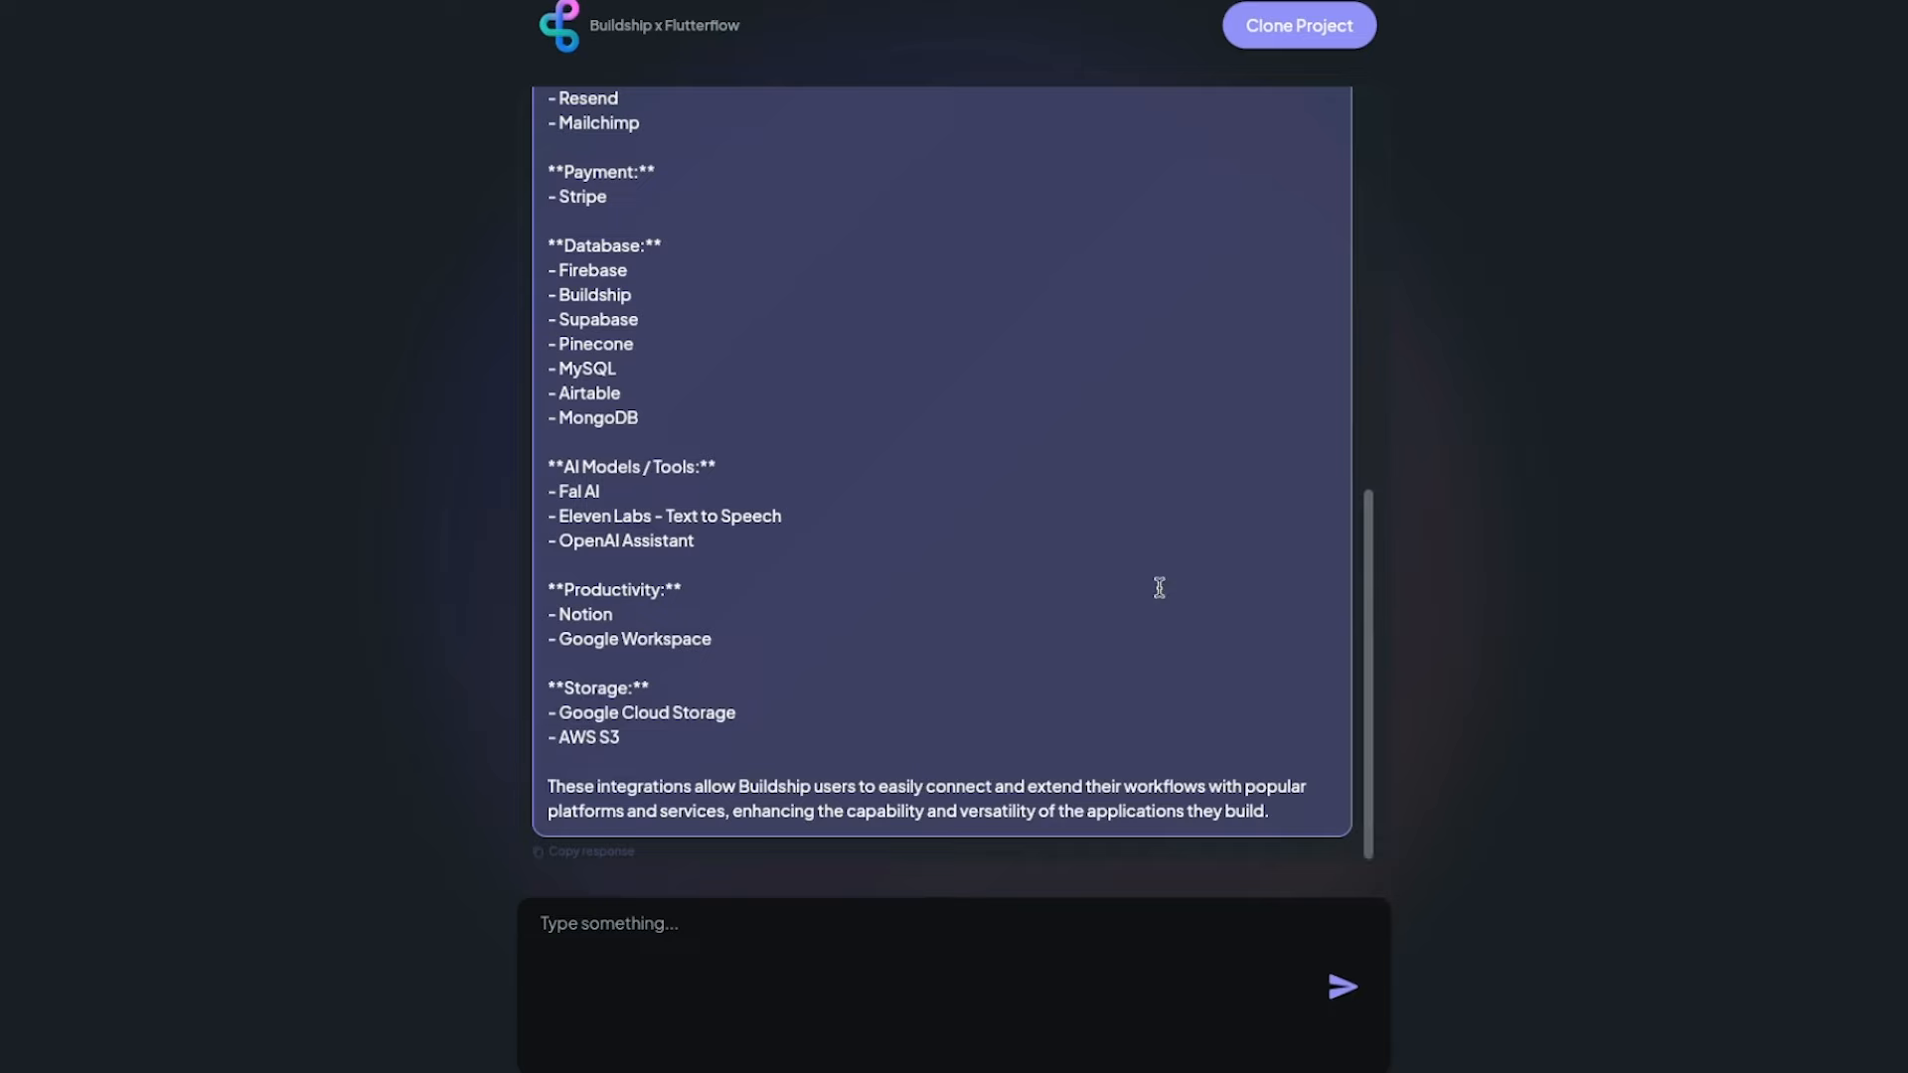
scroll(1158, 587, up, 3)
scroll(1173, 596, down, 1)
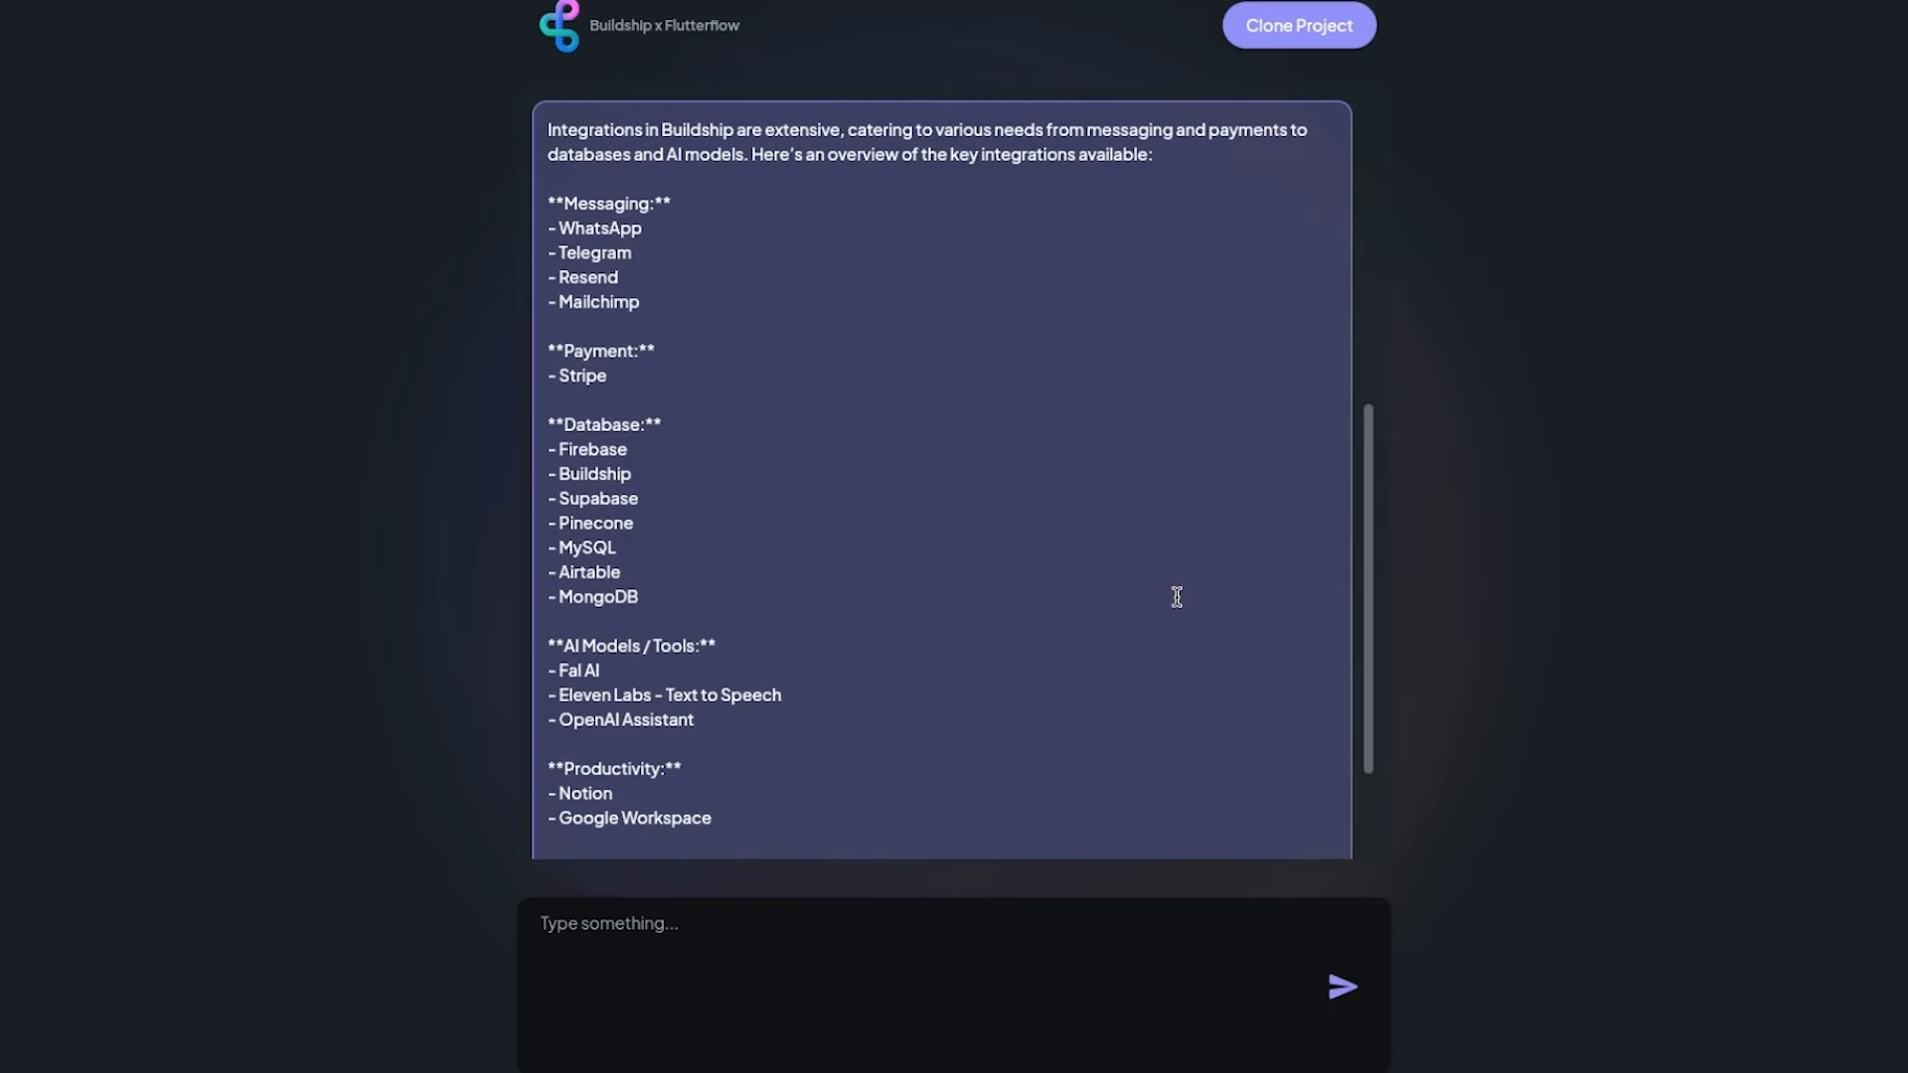